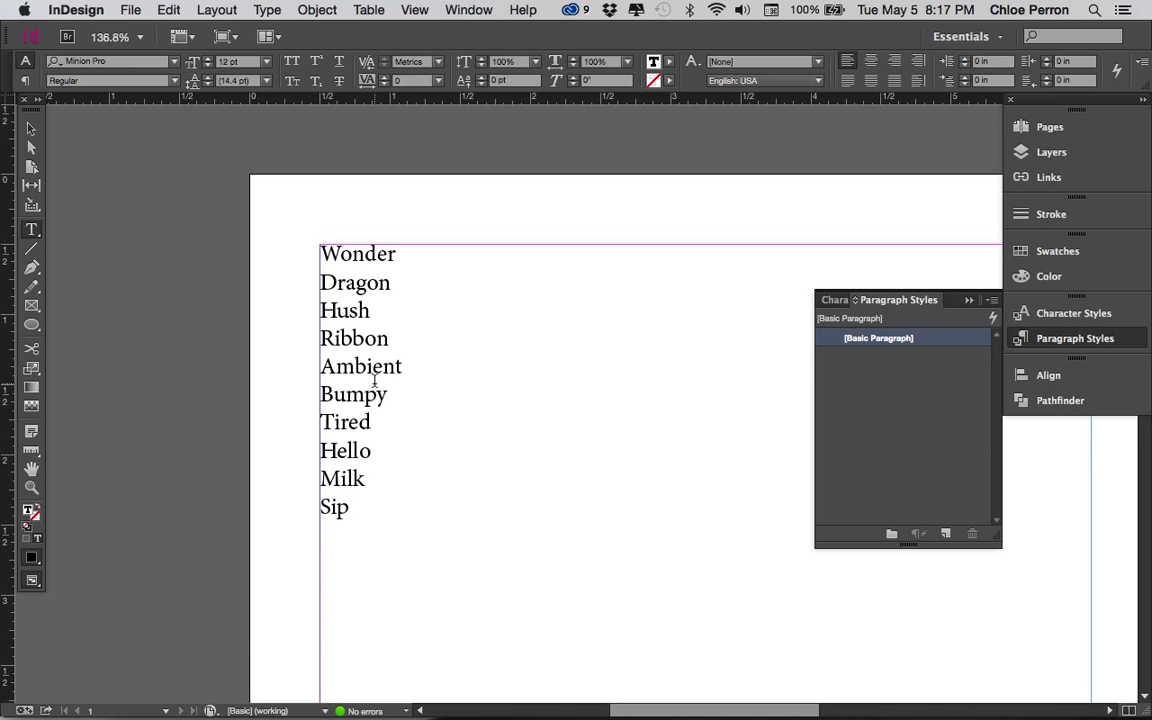
Select the word 'Wonder' on the first line of the ten-word list.
{"action": "left_click_drag", "start_coordinate": [402, 259], "coordinate": [306, 255]}
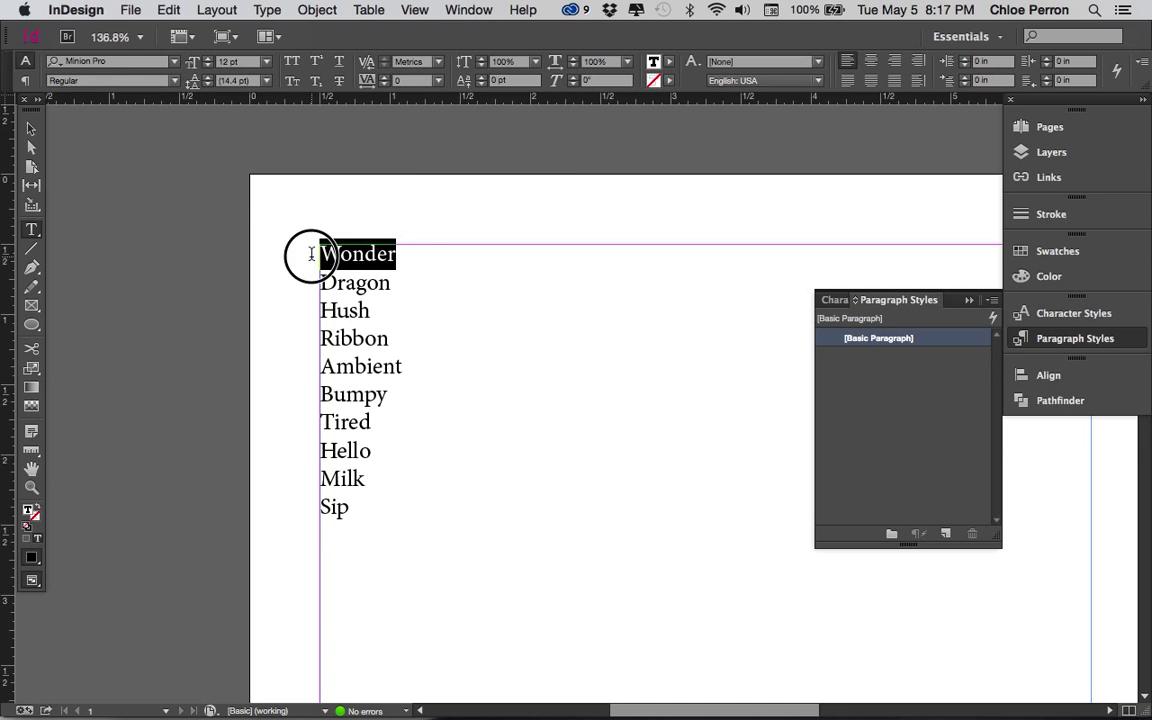
Set Wonder in Letter Gothic Std at 25 pt.
{"action": "left_click", "coordinate": [172, 63]}
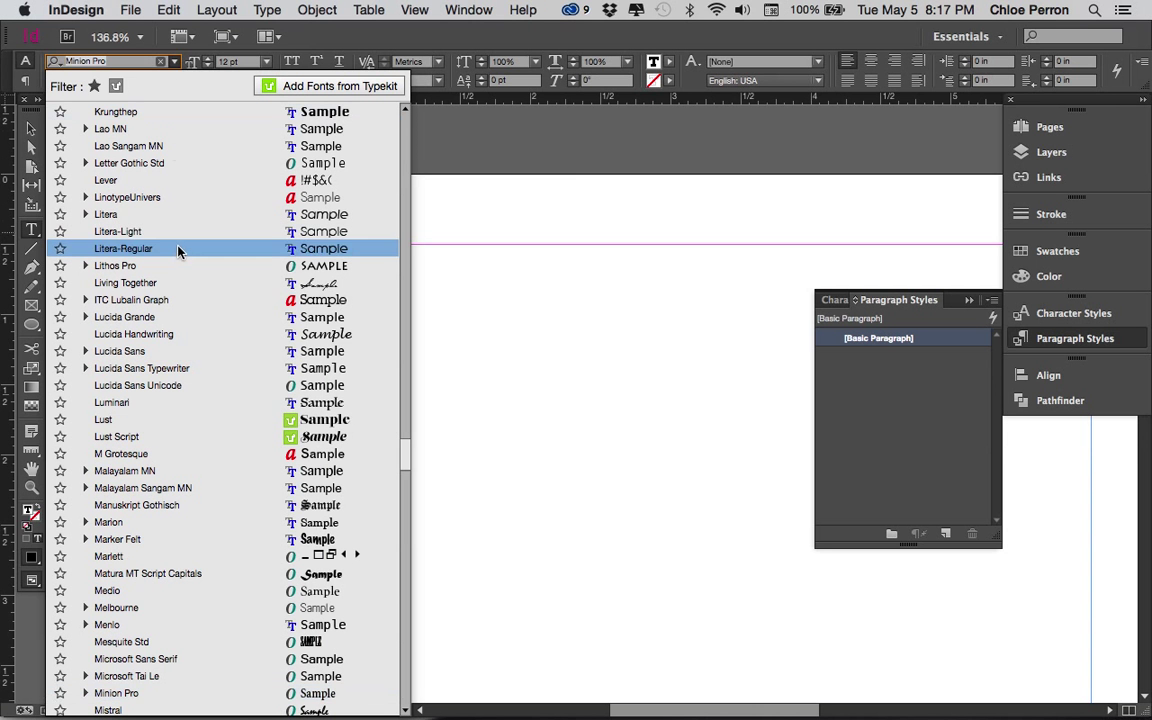
{"action": "left_click", "coordinate": [117, 168]}
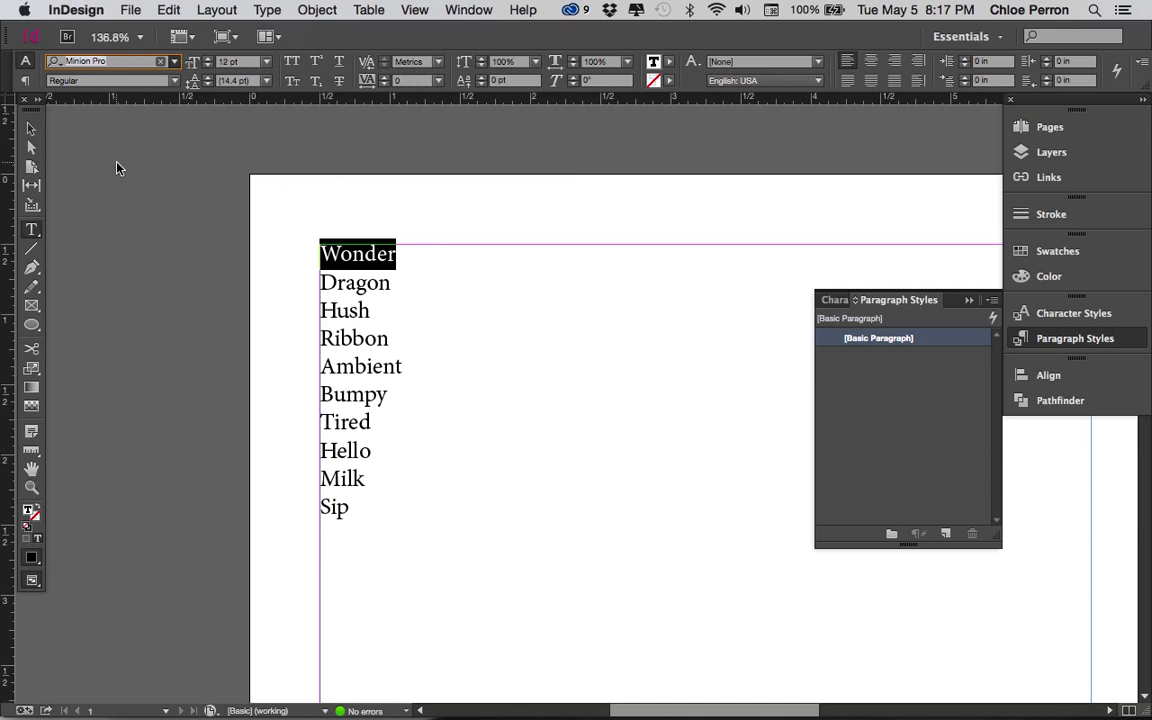
{"action": "left_click", "coordinate": [207, 66]}
{"action": "left_click", "coordinate": [207, 66]}
{"action": "left_click", "coordinate": [207, 66]}
{"action": "left_click", "coordinate": [207, 66]}
{"action": "left_click", "coordinate": [207, 66]}
{"action": "left_click", "coordinate": [207, 66]}
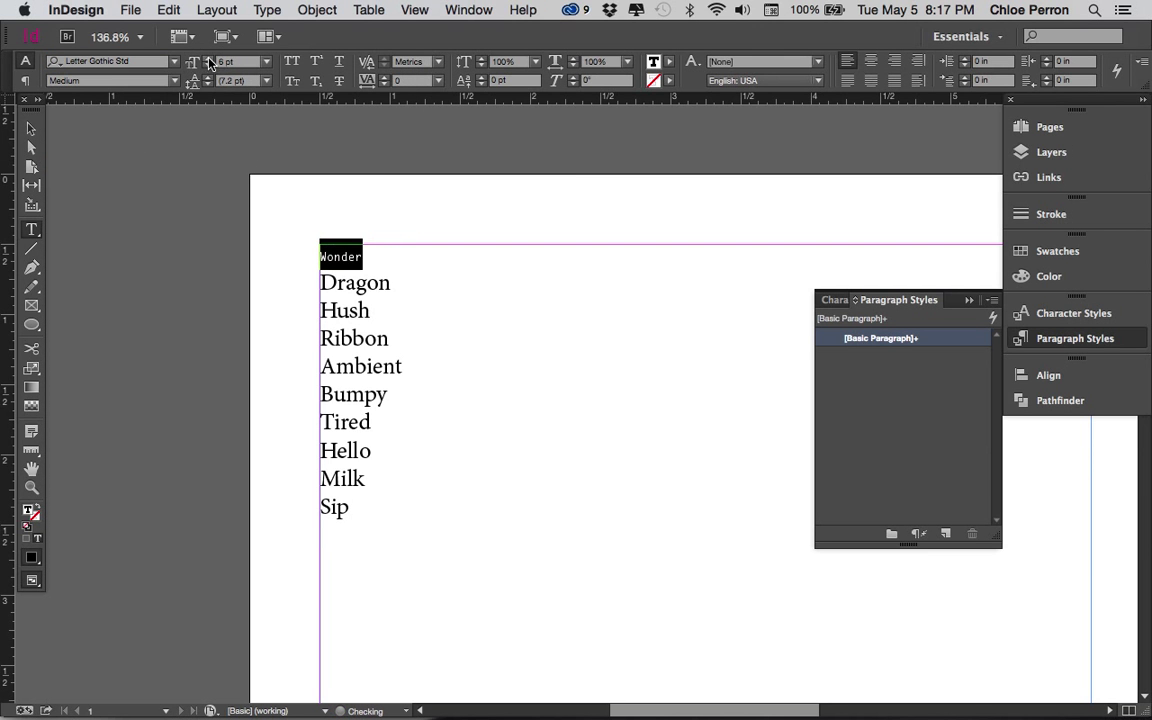
{"action": "left_click", "coordinate": [207, 58]}
{"action": "left_click", "coordinate": [207, 58]}
{"action": "left_click", "coordinate": [207, 58]}
{"action": "left_click", "coordinate": [207, 58]}
{"action": "left_click", "coordinate": [207, 58]}
{"action": "left_click", "coordinate": [207, 58]}
{"action": "left_click", "coordinate": [207, 58]}
{"action": "left_click", "coordinate": [207, 58]}
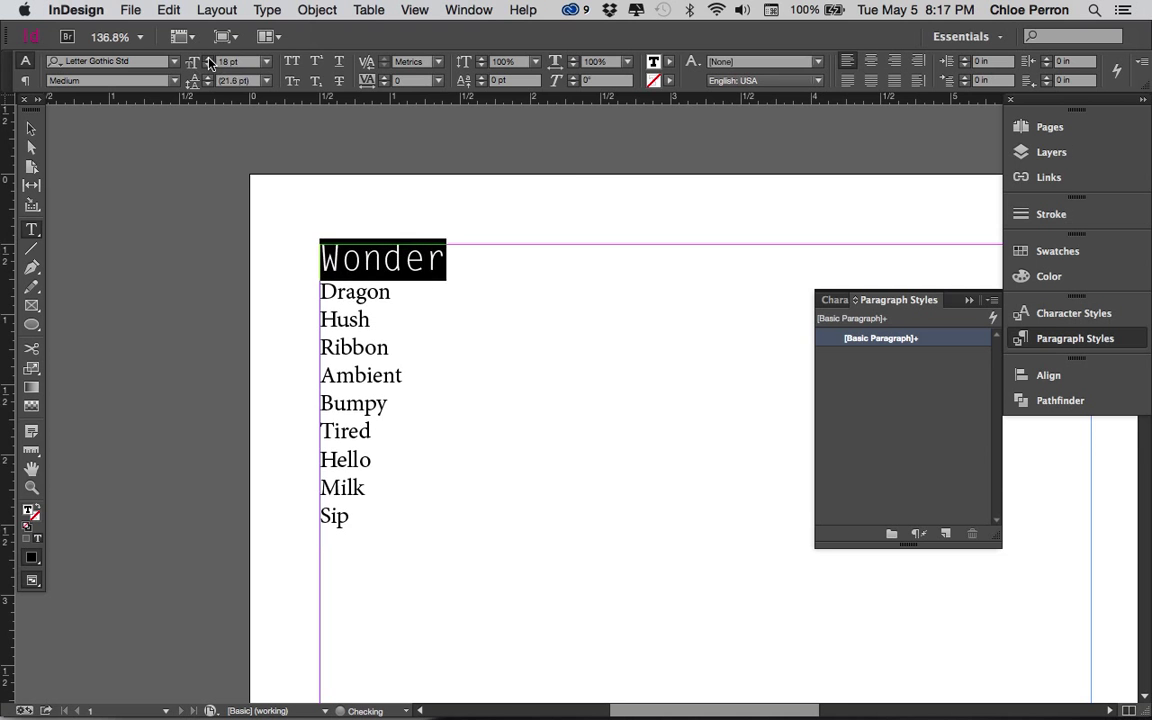
{"action": "left_click", "coordinate": [207, 58]}
{"action": "left_click", "coordinate": [207, 58]}
{"action": "left_click", "coordinate": [207, 58]}
{"action": "left_click", "coordinate": [207, 58]}
{"action": "left_click", "coordinate": [207, 58]}
{"action": "left_click", "coordinate": [207, 58]}
{"action": "left_click", "coordinate": [207, 58]}
Give Wonder the Slanted style, leaving All Caps off after trying it.
{"action": "left_click", "coordinate": [175, 81]}
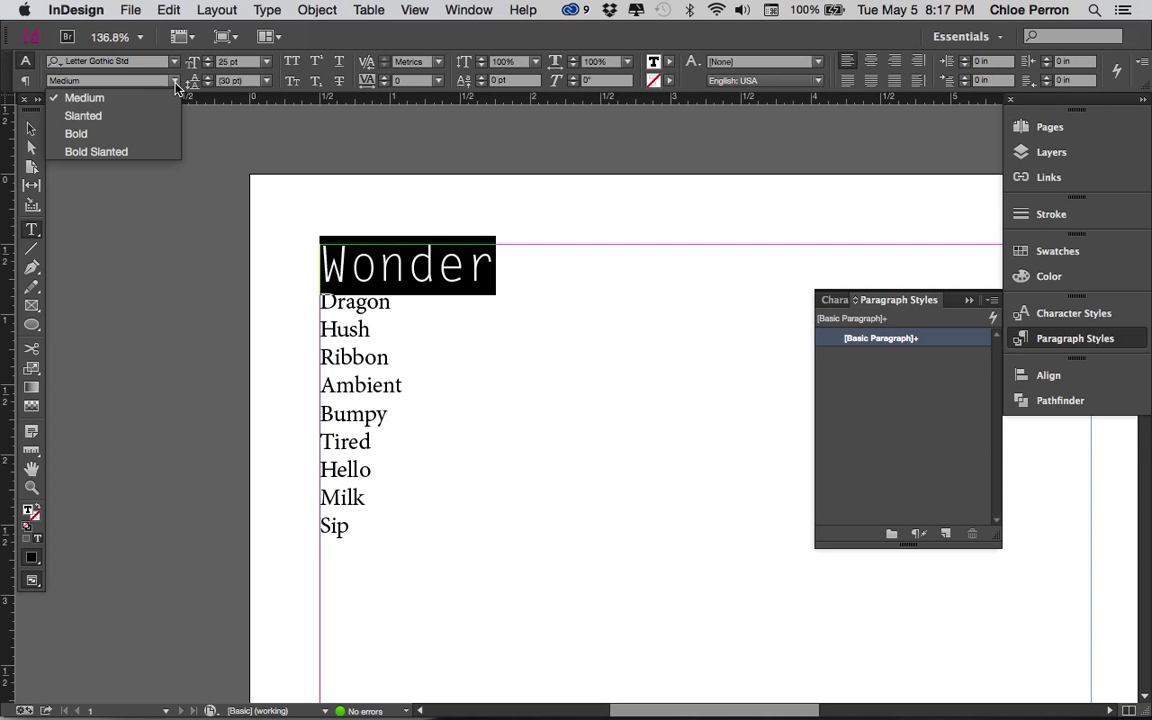
{"action": "left_click", "coordinate": [154, 116]}
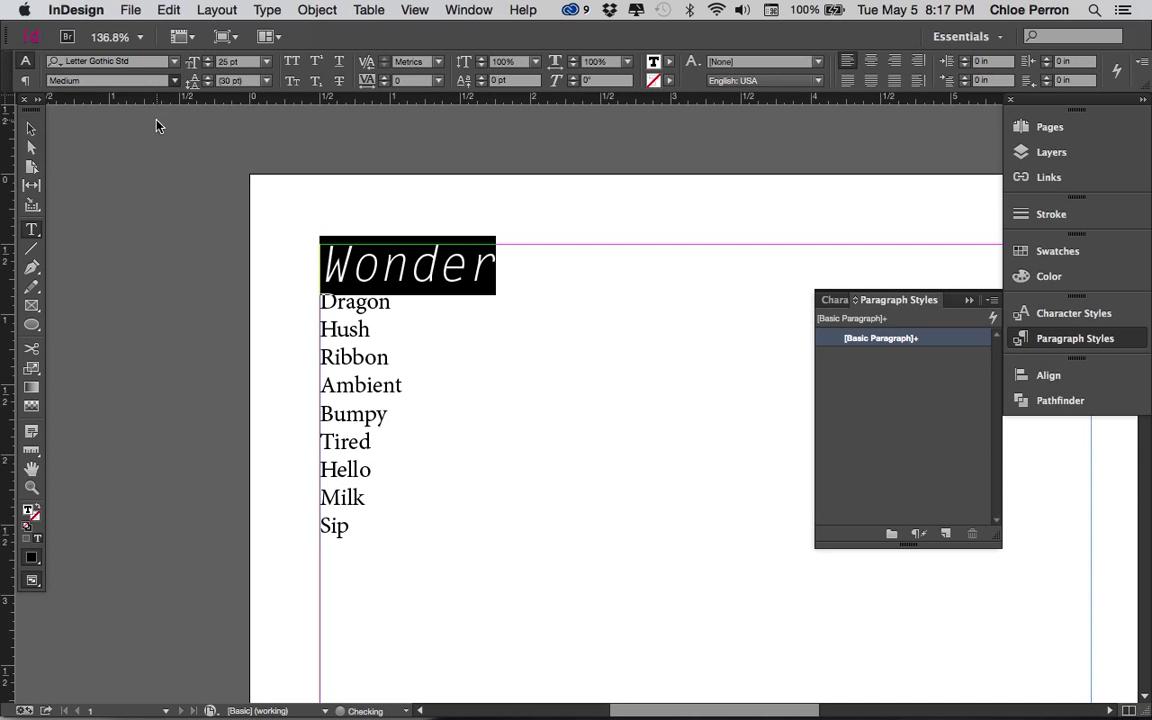
{"action": "left_click", "coordinate": [293, 63]}
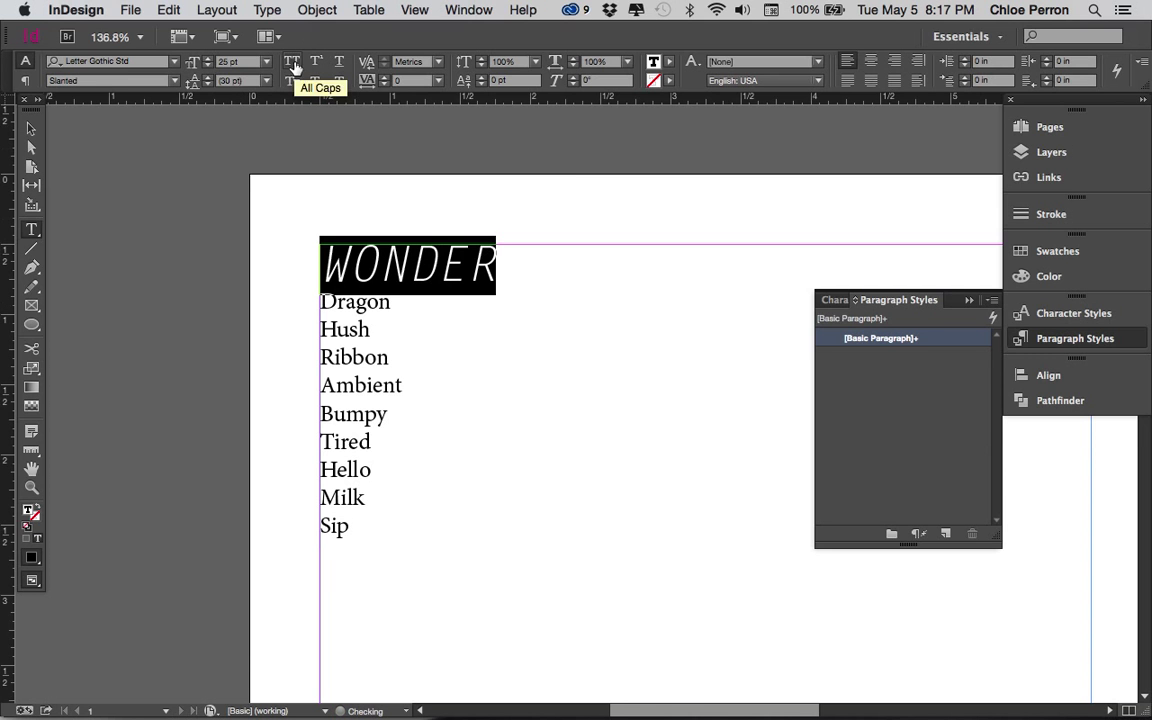
{"action": "left_click", "coordinate": [293, 63]}
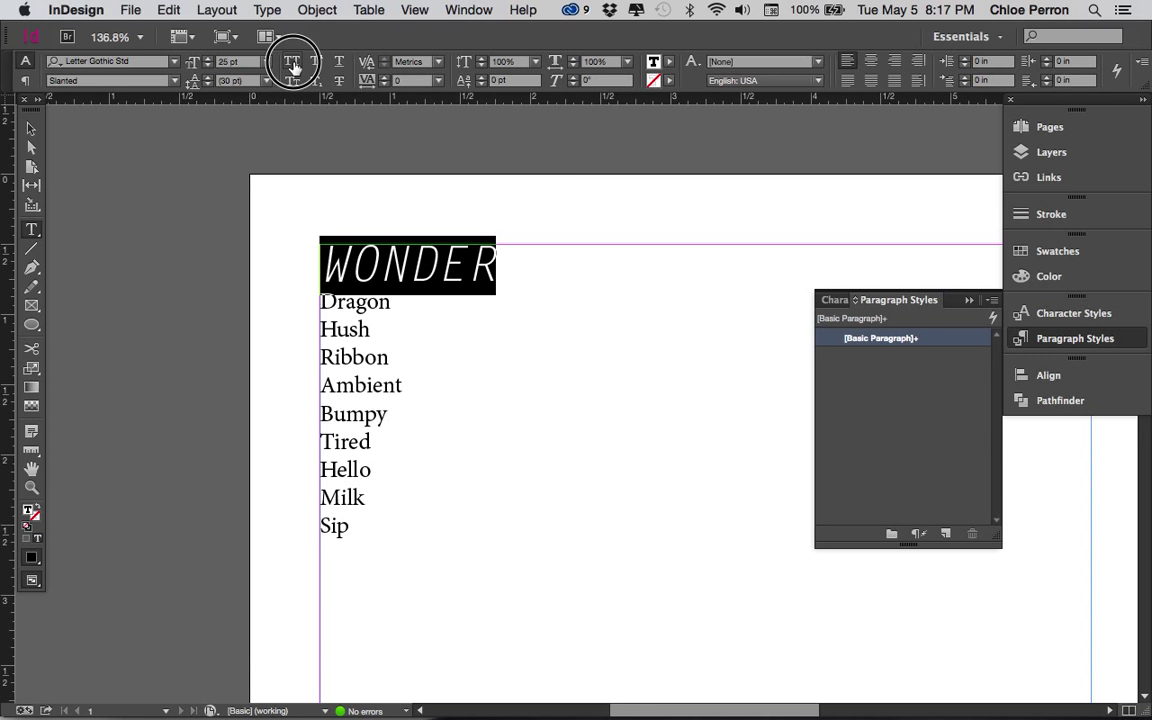
Replace the capital W with a lowercase w and reselect the whole word 'wonder'.
{"action": "left_click_drag", "start_coordinate": [326, 268], "coordinate": [333, 272]}
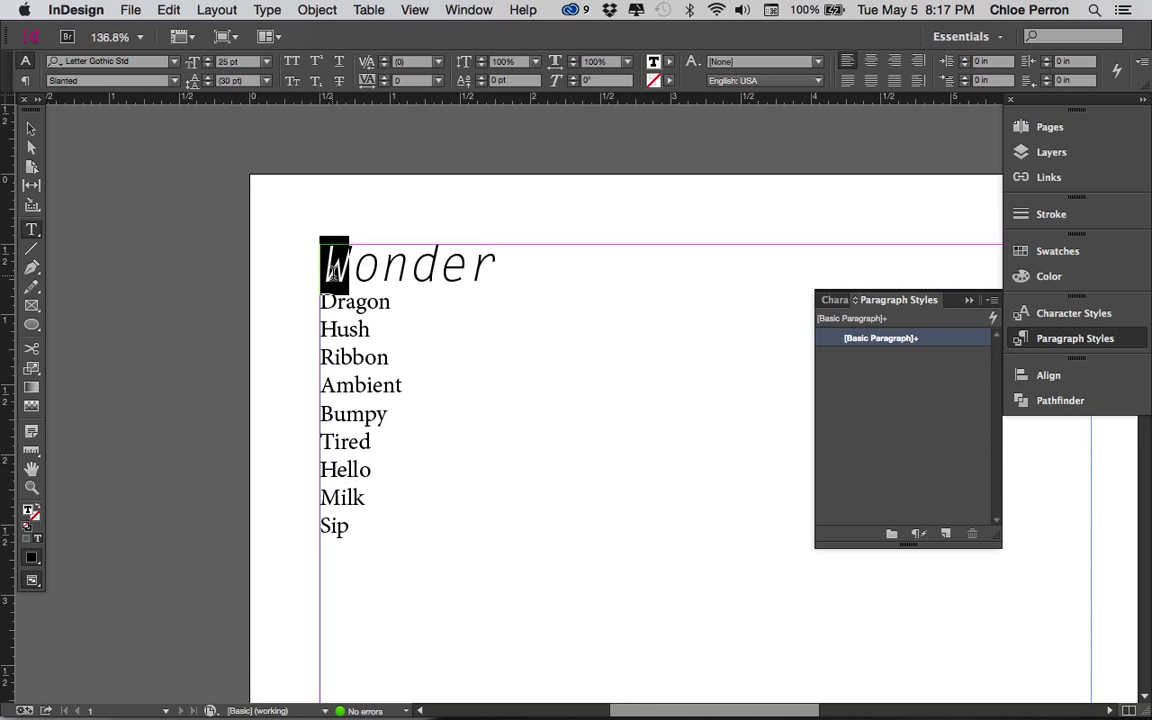
{"action": "key", "text": "Right"}
{"action": "key", "text": "BackSpace"}
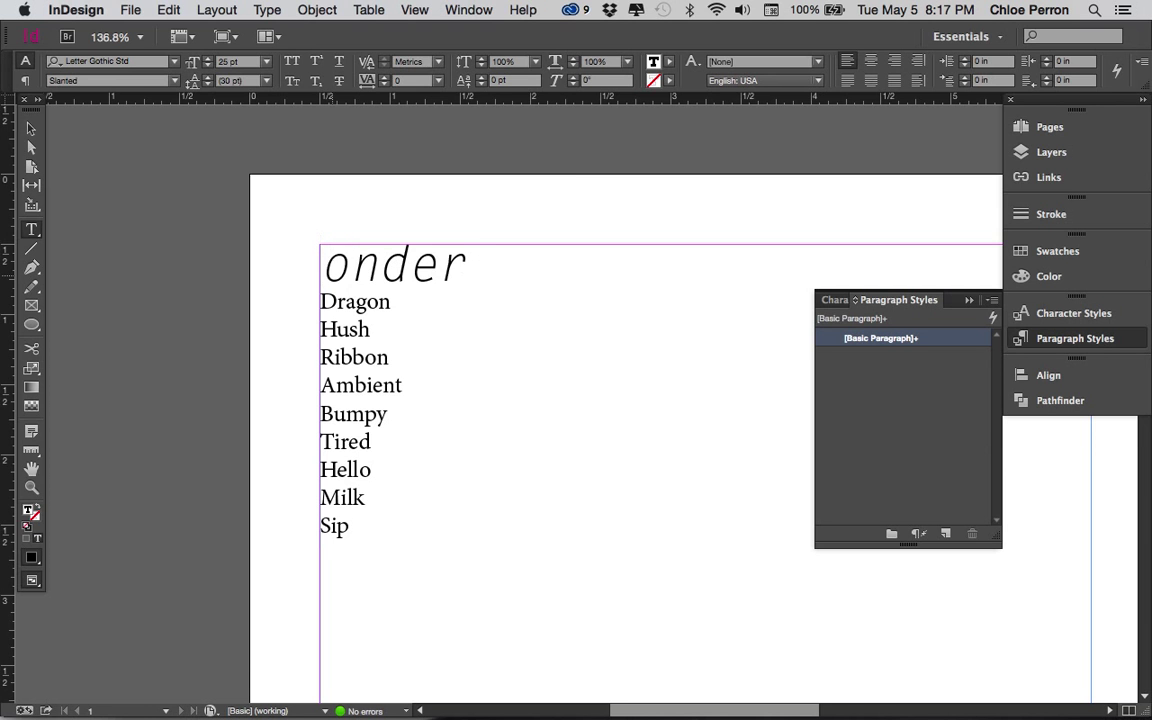
{"action": "key", "text": "super+z"}
{"action": "key", "text": "BackSpace"}
{"action": "type", "text": "w"}
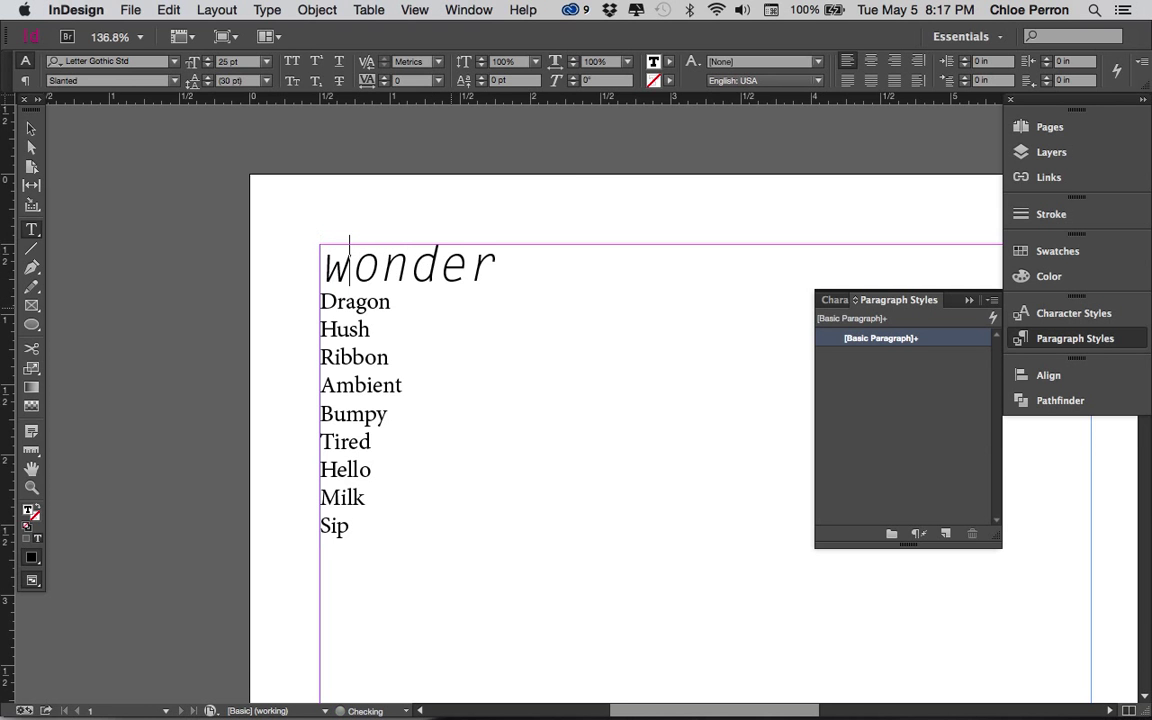
{"action": "left_click_drag", "start_coordinate": [494, 268], "coordinate": [316, 272]}
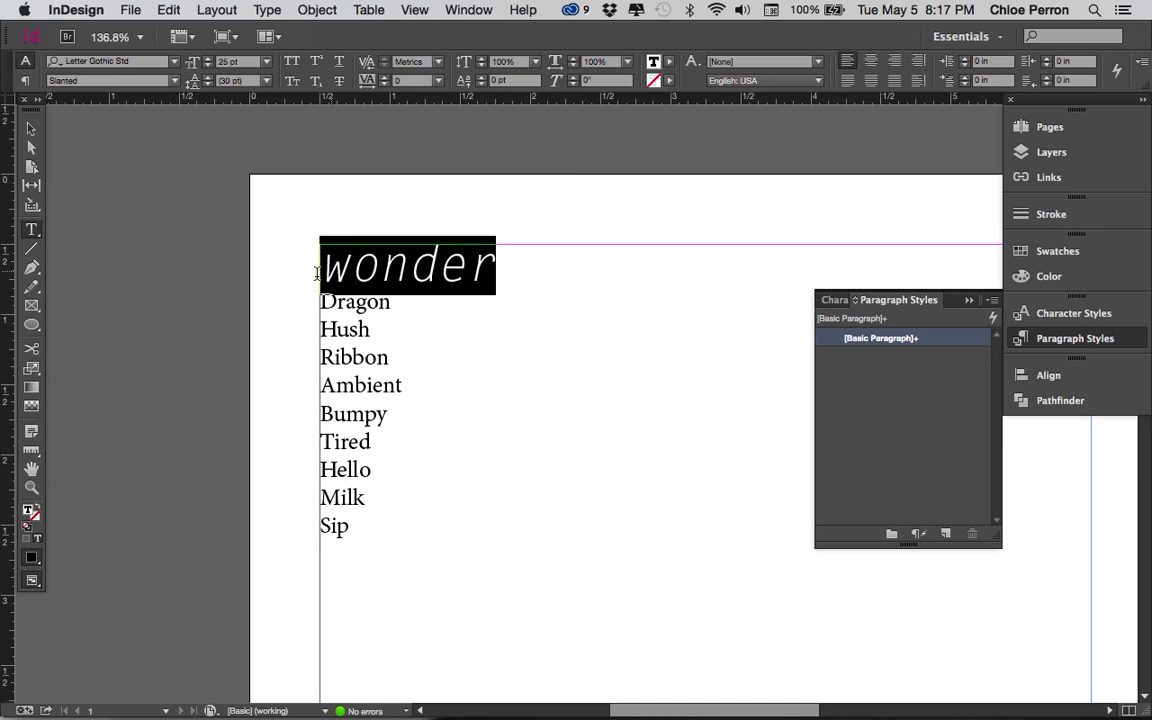
Raise the tracking of 'wonder' to 190.
{"action": "left_click", "coordinate": [385, 84]}
{"action": "left_click", "coordinate": [385, 84]}
{"action": "left_click", "coordinate": [385, 84]}
{"action": "left_click", "coordinate": [385, 84]}
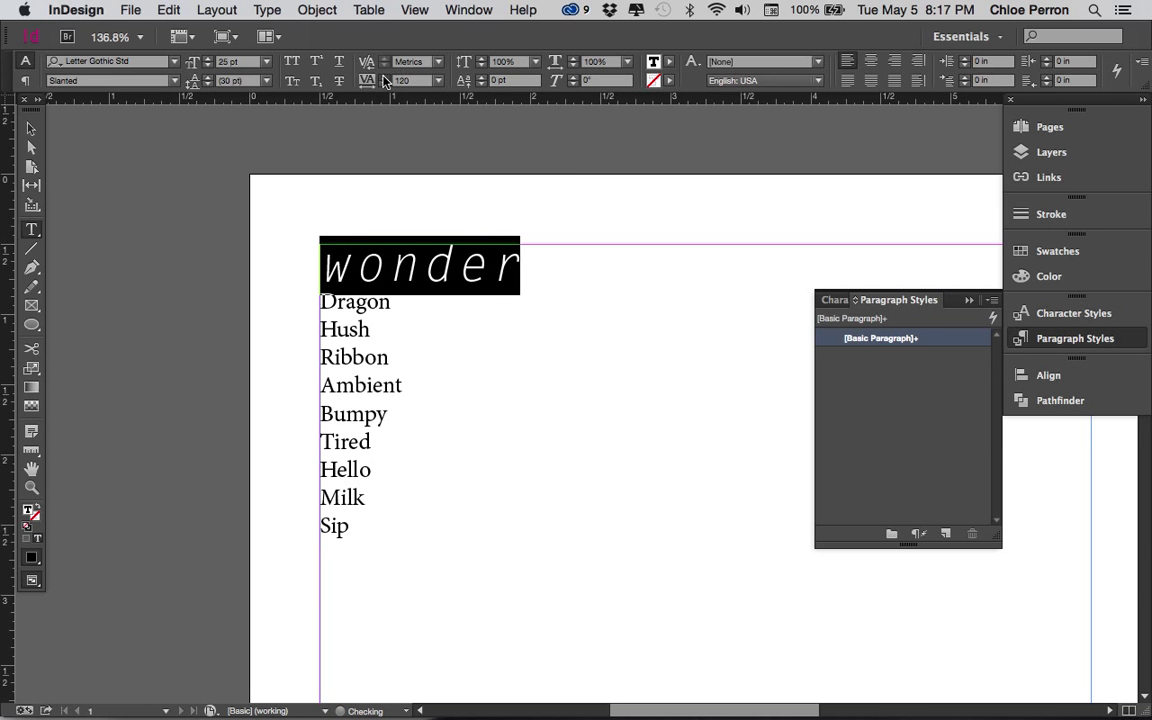
{"action": "left_click", "coordinate": [384, 77]}
{"action": "left_click", "coordinate": [384, 77]}
{"action": "left_click", "coordinate": [384, 77]}
{"action": "left_click", "coordinate": [384, 77]}
{"action": "left_click", "coordinate": [384, 77]}
{"action": "left_click", "coordinate": [384, 77]}
{"action": "left_click", "coordinate": [384, 77]}
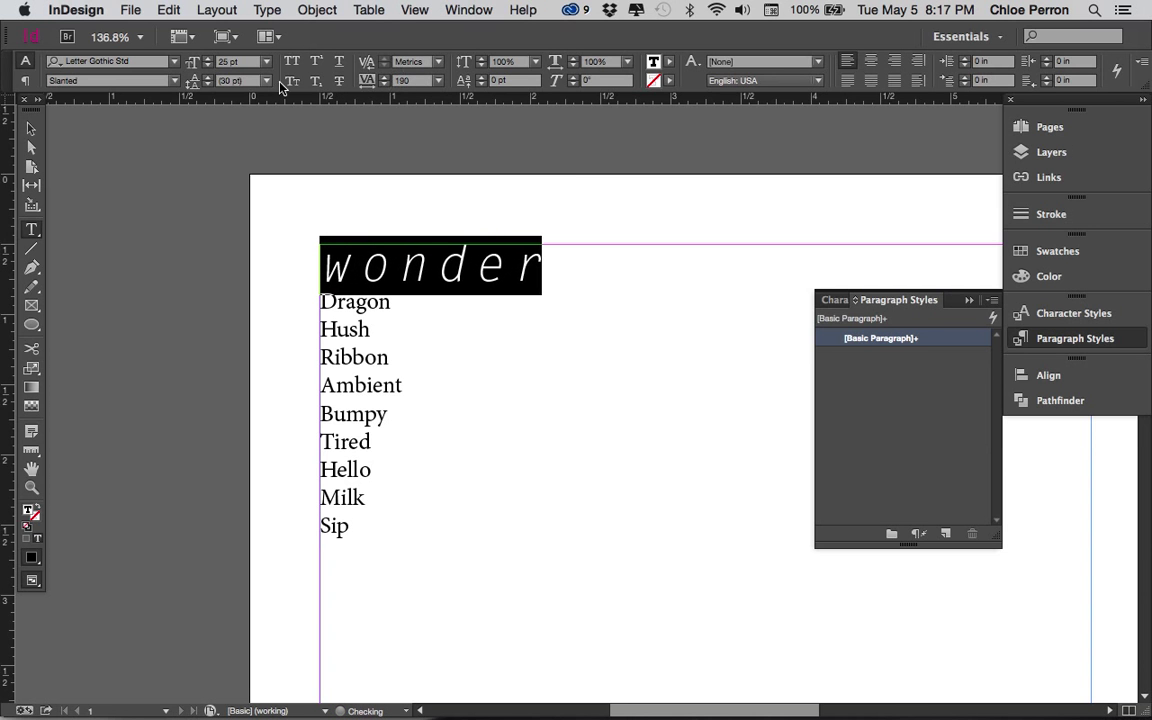
Enlarge 'wonder' to 33 pt.
{"action": "left_click", "coordinate": [207, 65]}
{"action": "left_click", "coordinate": [207, 65]}
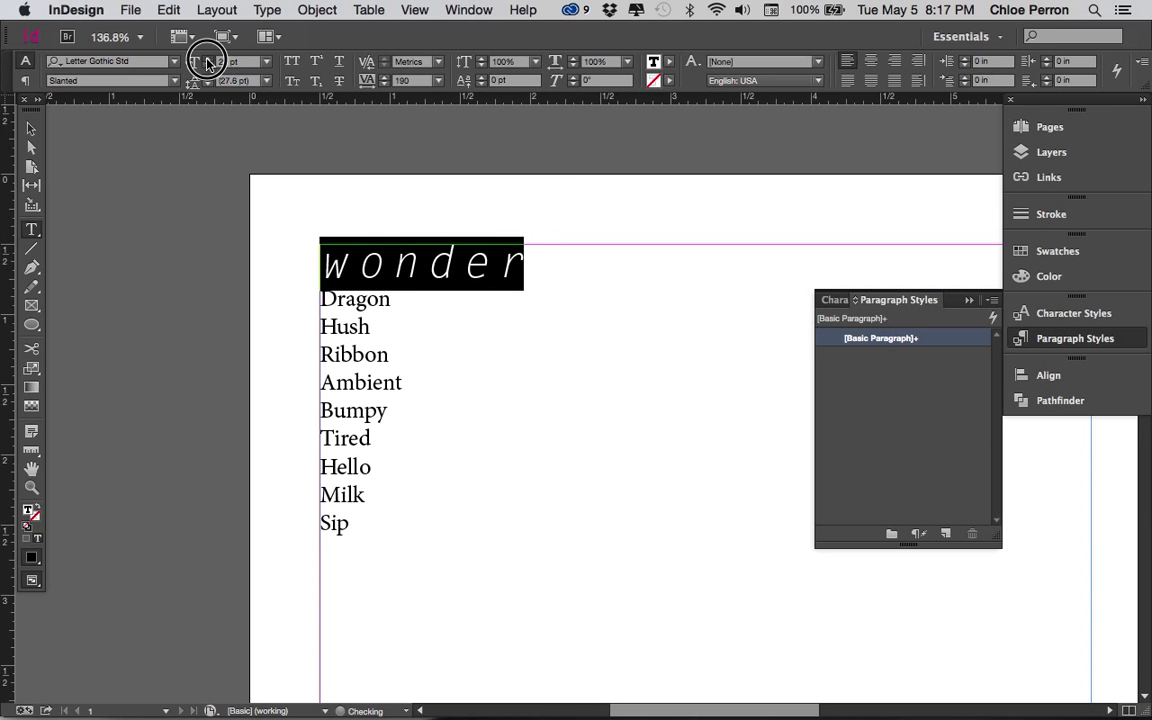
{"action": "left_click", "coordinate": [207, 62]}
{"action": "left_click", "coordinate": [207, 62]}
{"action": "left_click", "coordinate": [207, 62]}
{"action": "left_click", "coordinate": [207, 62]}
{"action": "left_click", "coordinate": [207, 62]}
{"action": "left_click", "coordinate": [207, 62]}
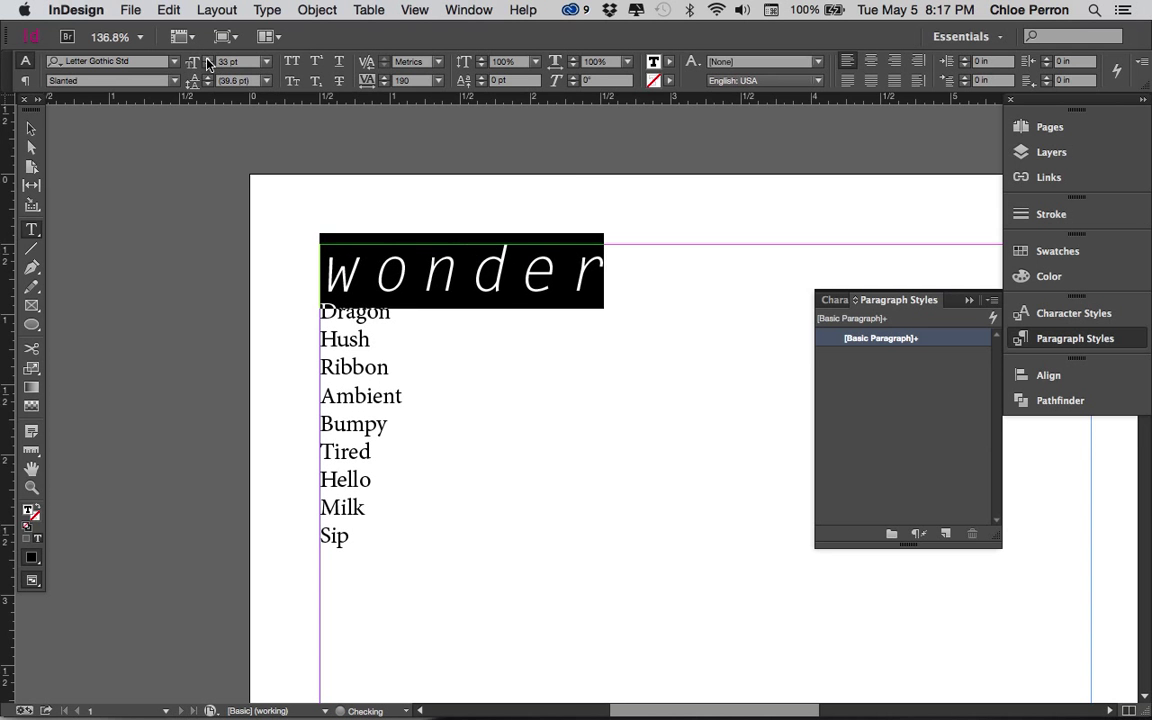
Set the kerning between w and o to -20.
{"action": "left_click", "coordinate": [366, 262]}
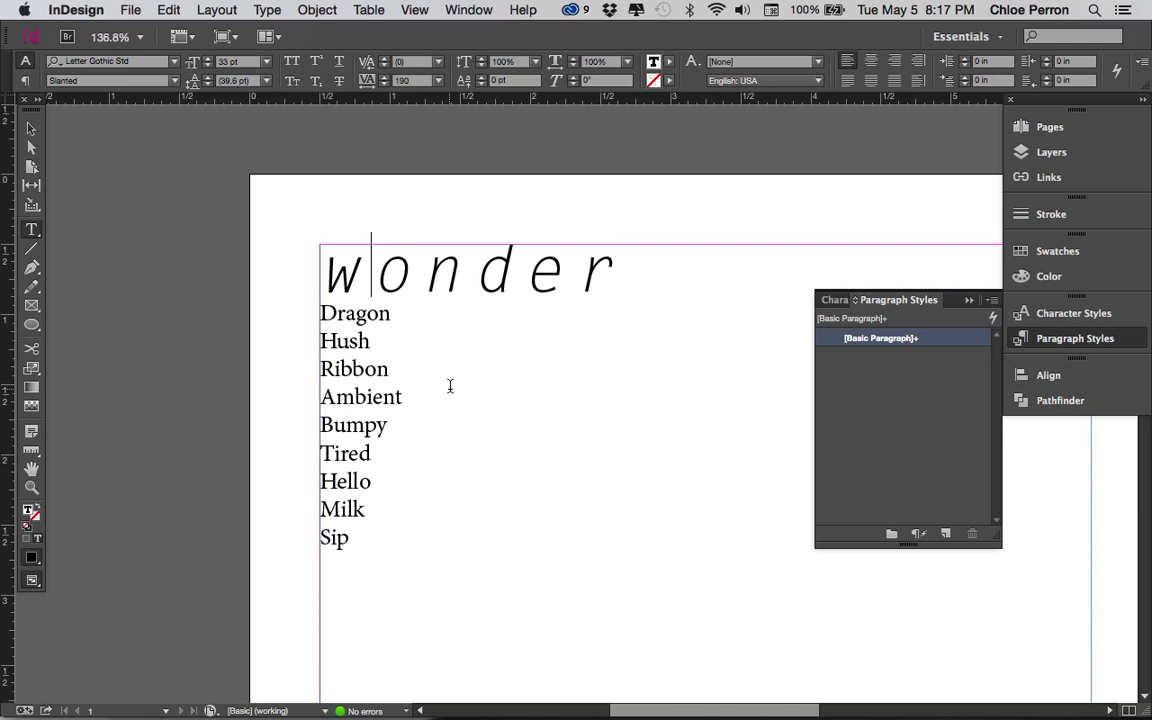
{"action": "left_click", "coordinate": [424, 280]}
{"action": "left_click", "coordinate": [477, 280]}
{"action": "left_click", "coordinate": [387, 266]}
{"action": "key", "text": "shift+Right"}
{"action": "key", "text": "shift+Right"}
{"action": "key", "text": "shift+Right"}
{"action": "key", "text": "shift+Right"}
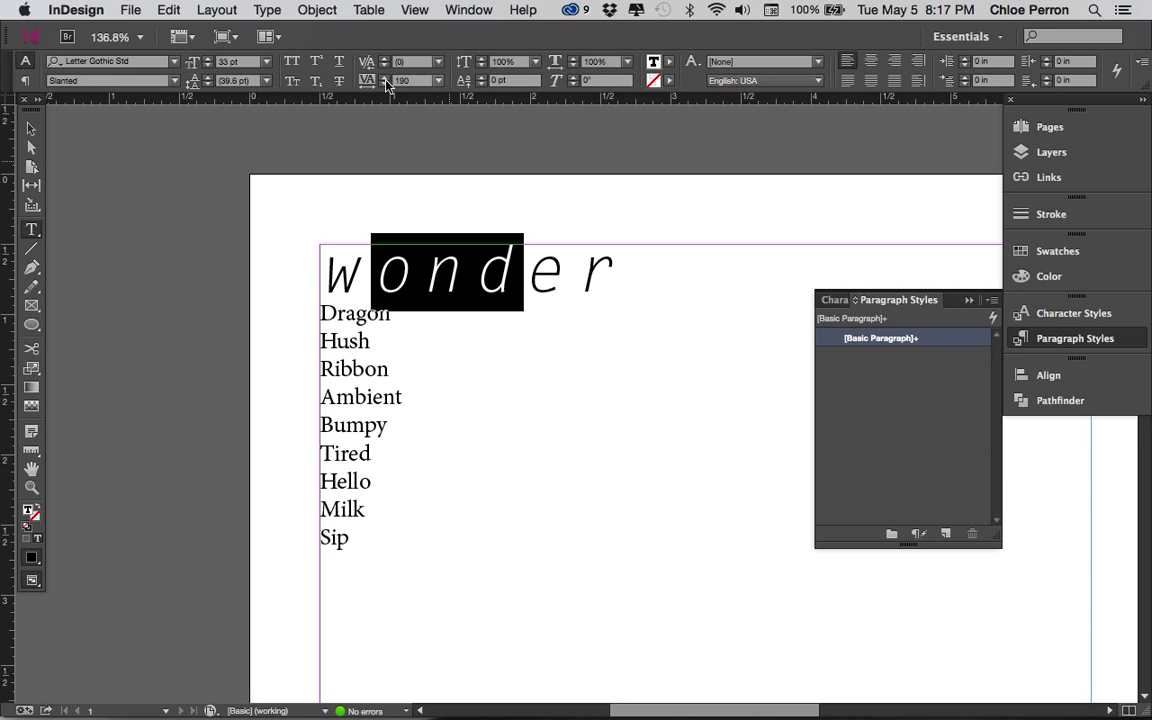
{"action": "key", "text": "Left"}
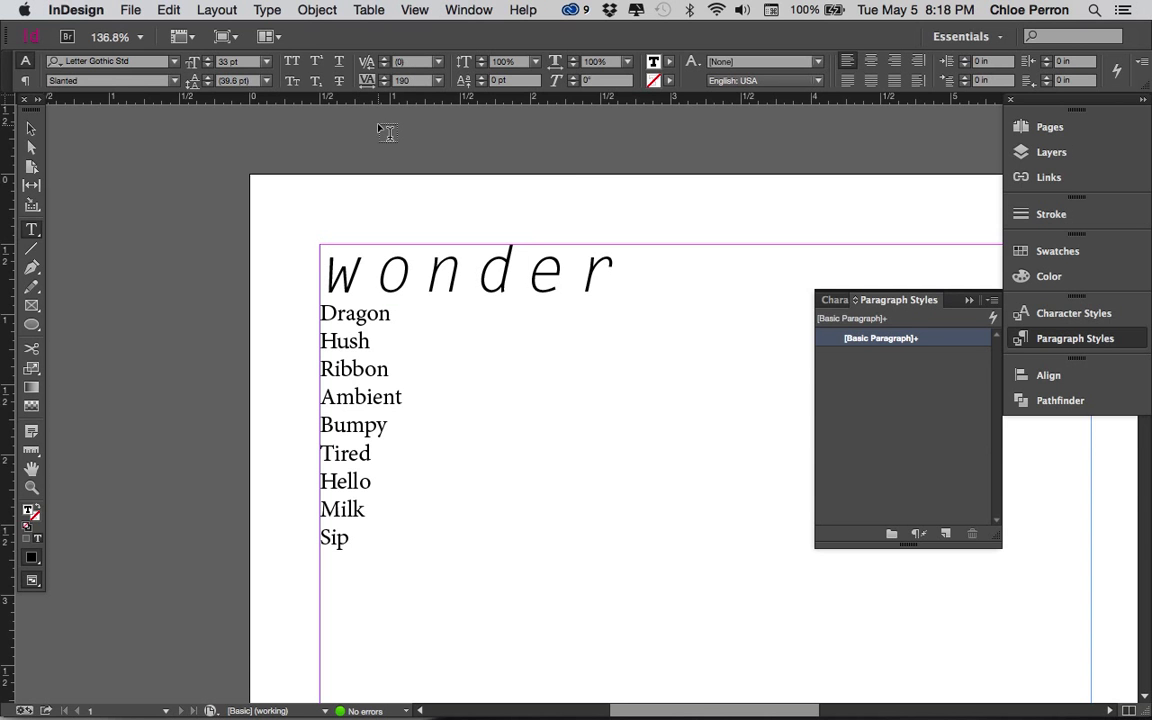
{"action": "left_click", "coordinate": [384, 66]}
{"action": "left_click", "coordinate": [384, 66]}
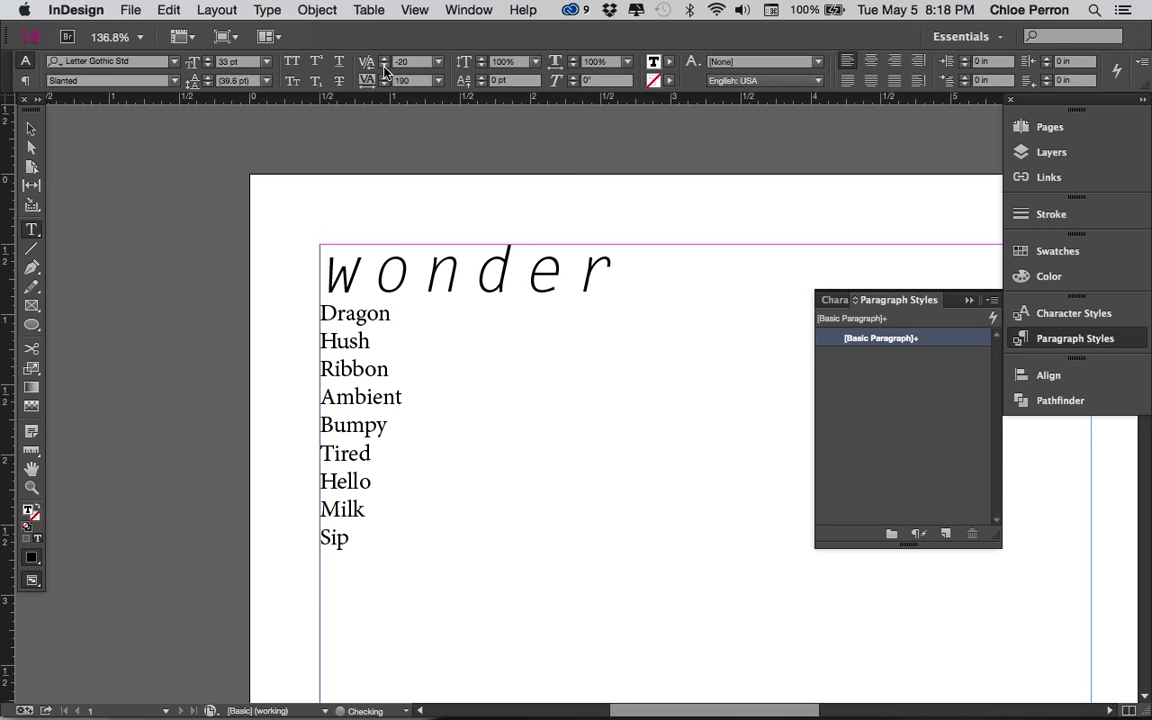
{"action": "left_click", "coordinate": [384, 66]}
{"action": "left_click", "coordinate": [384, 66]}
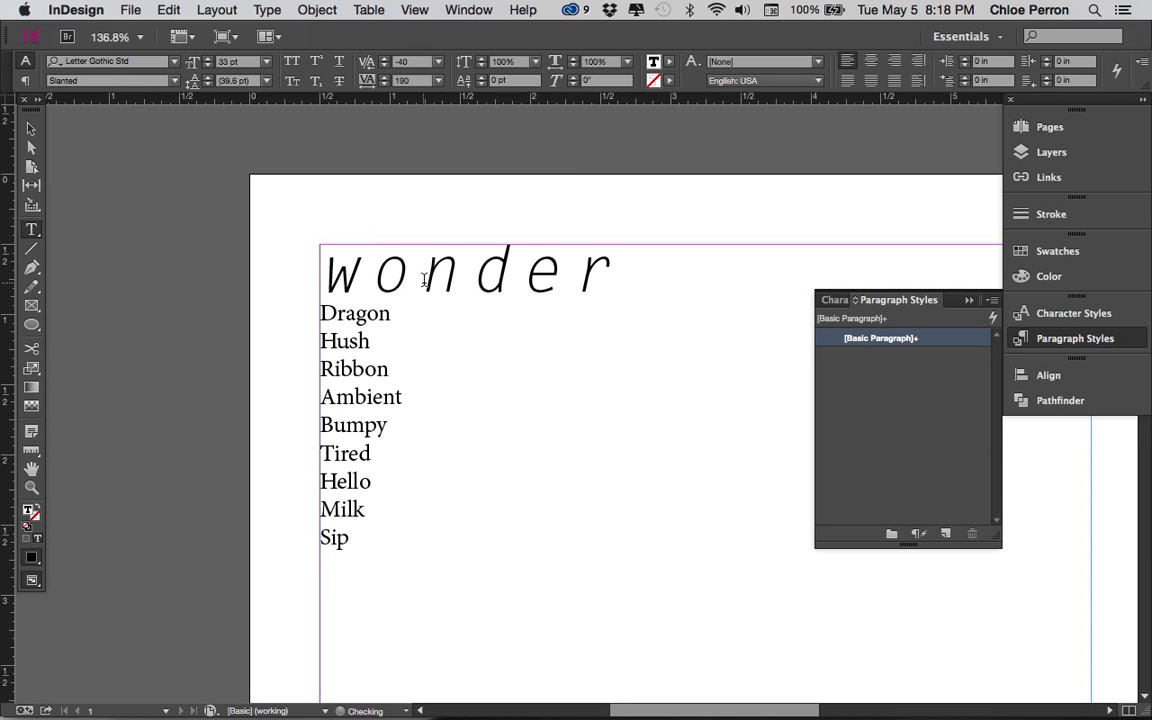
{"action": "left_click", "coordinate": [384, 61]}
{"action": "left_click", "coordinate": [384, 61]}
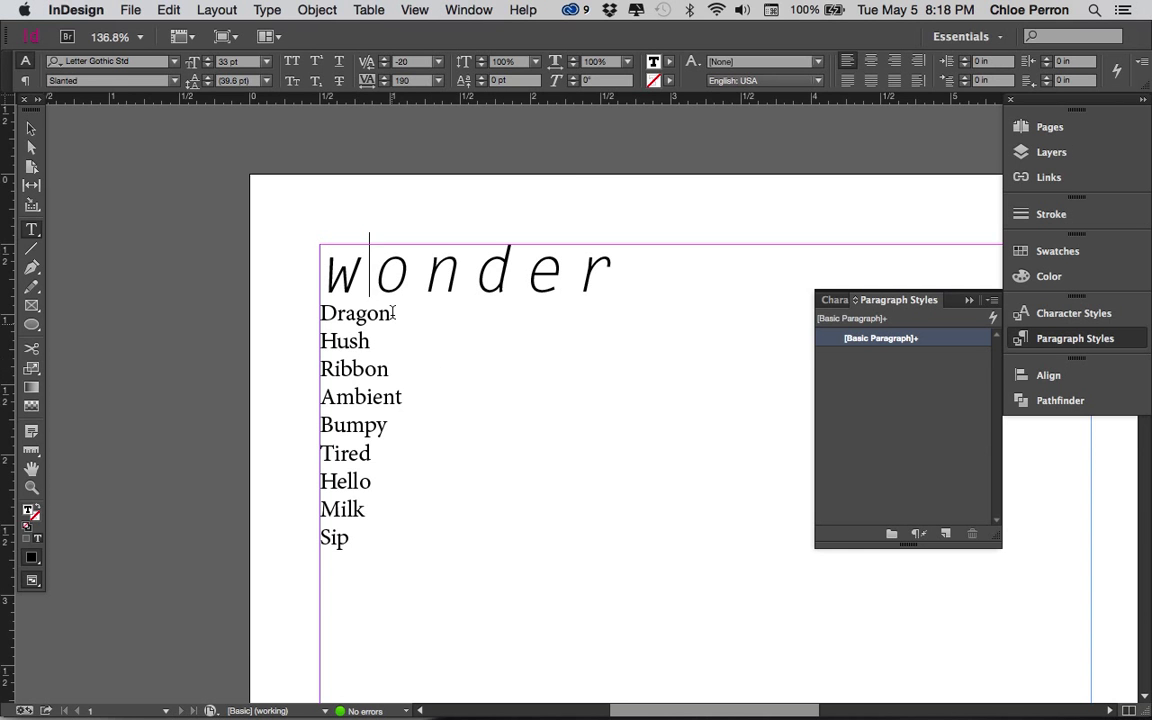
Select Dragon and apply the Living Together font to it.
{"action": "left_click_drag", "start_coordinate": [395, 313], "coordinate": [305, 312]}
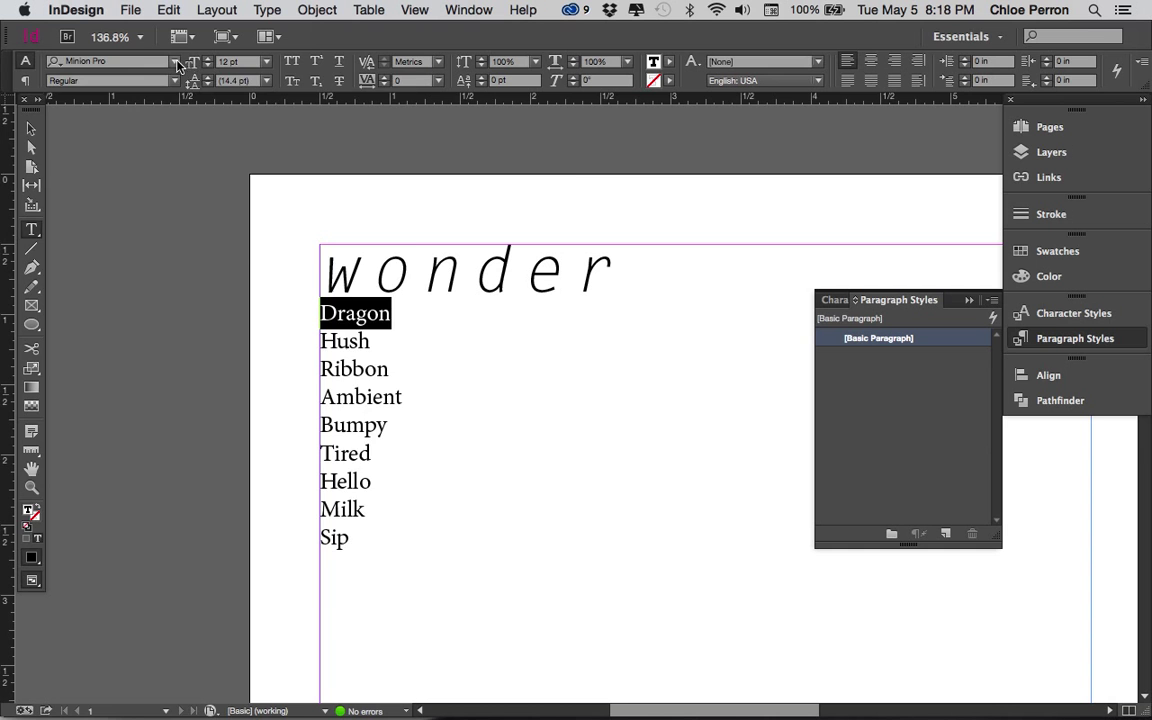
{"action": "left_click", "coordinate": [175, 62]}
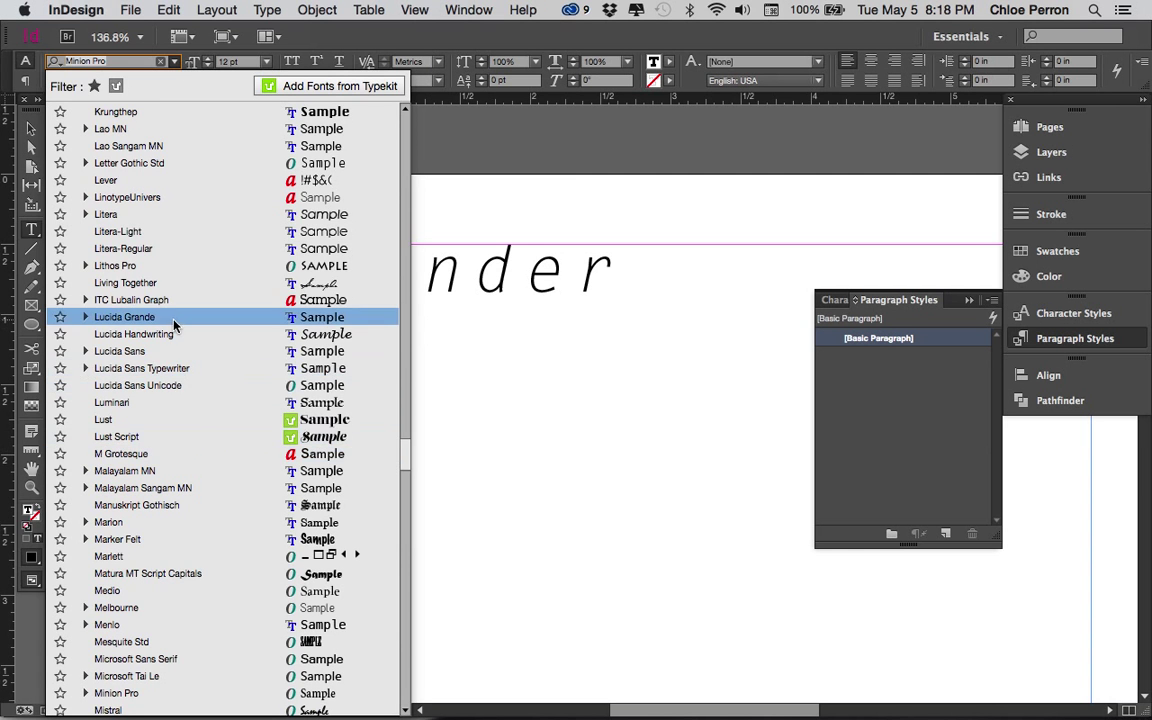
{"action": "key", "text": "Escape"}
{"action": "type", "text": "Living Together"}
{"action": "key", "text": "Return"}
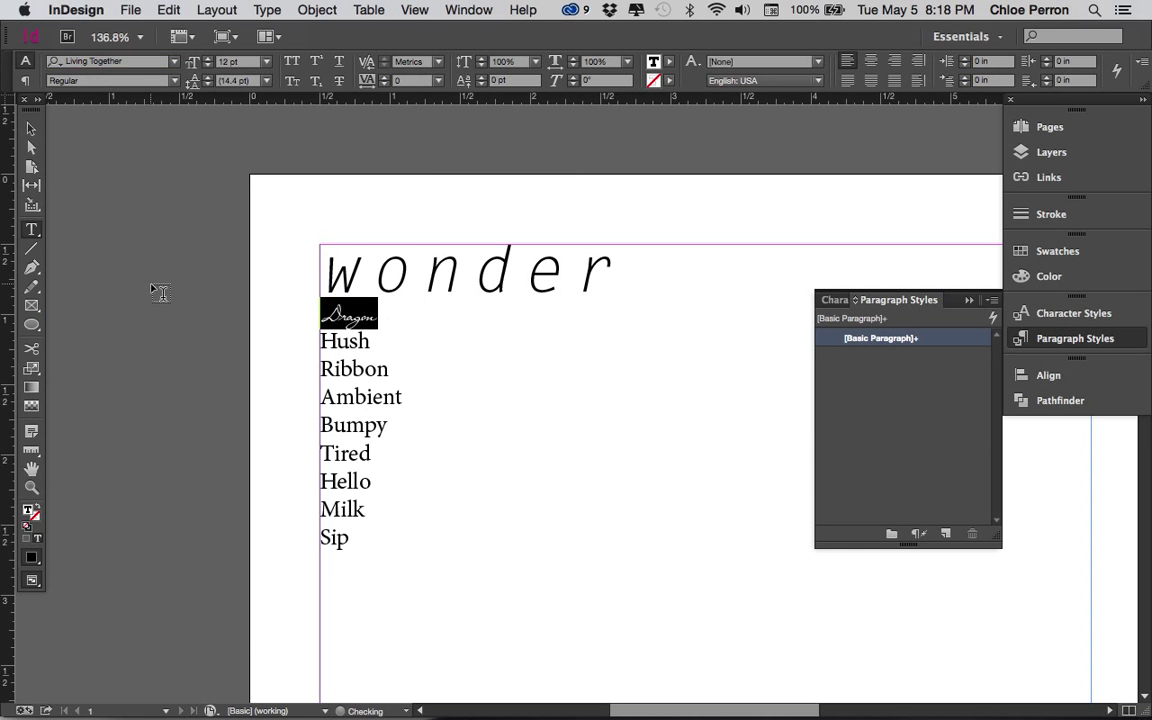
Enlarge Dragon to 32 pt, then select the word Hush.
{"action": "left_click", "coordinate": [210, 58]}
{"action": "left_click", "coordinate": [210, 58]}
{"action": "left_click", "coordinate": [210, 58]}
{"action": "left_click", "coordinate": [210, 58]}
{"action": "left_click", "coordinate": [210, 58]}
{"action": "left_click", "coordinate": [210, 58]}
{"action": "left_click", "coordinate": [210, 58]}
{"action": "left_click", "coordinate": [210, 58]}
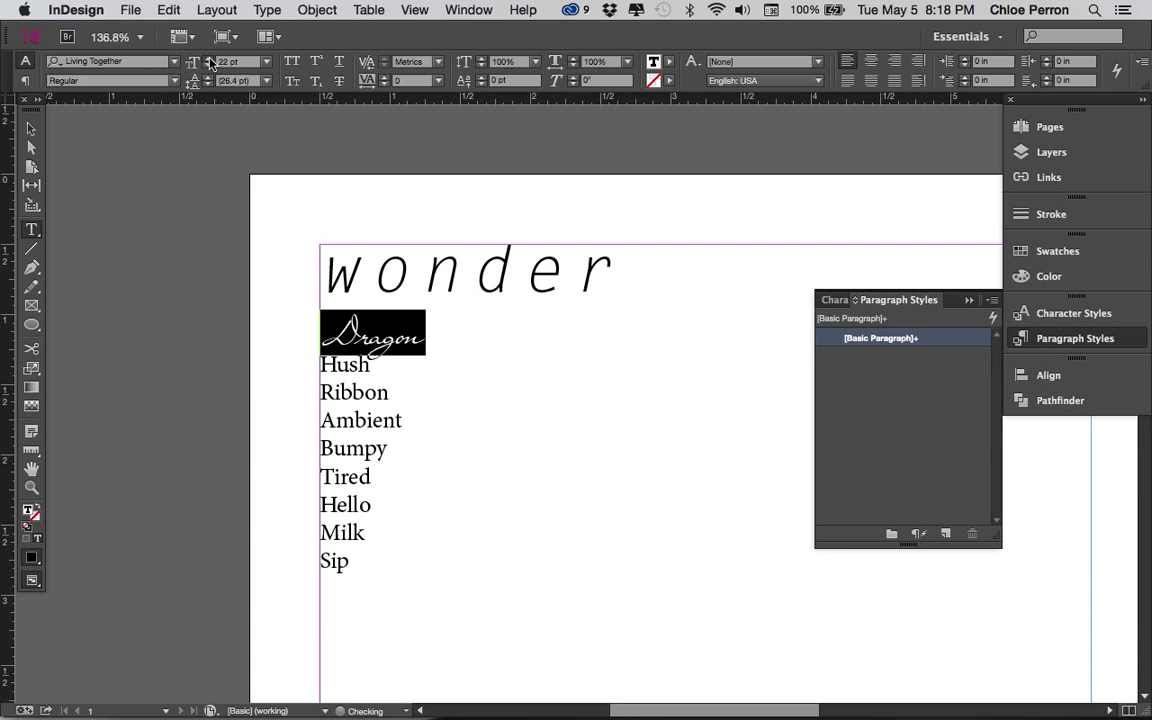
{"action": "left_click", "coordinate": [210, 58]}
{"action": "left_click", "coordinate": [210, 58]}
{"action": "left_click", "coordinate": [210, 58]}
{"action": "left_click", "coordinate": [210, 58]}
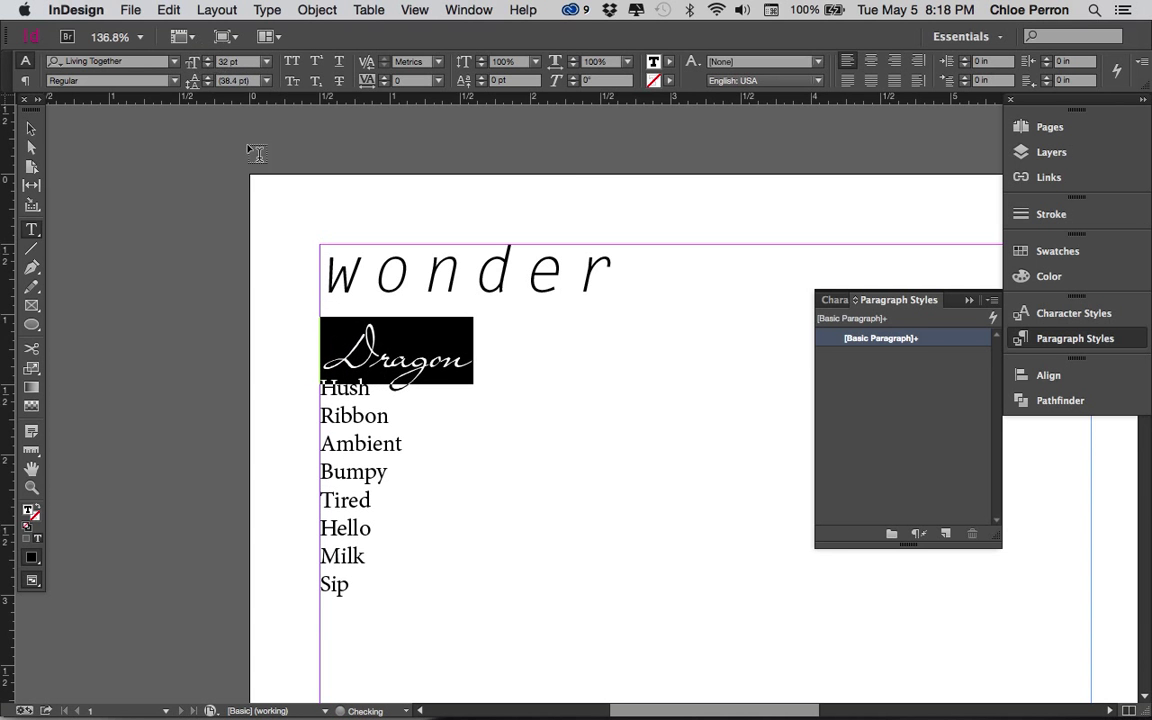
{"action": "left_click", "coordinate": [370, 370]}
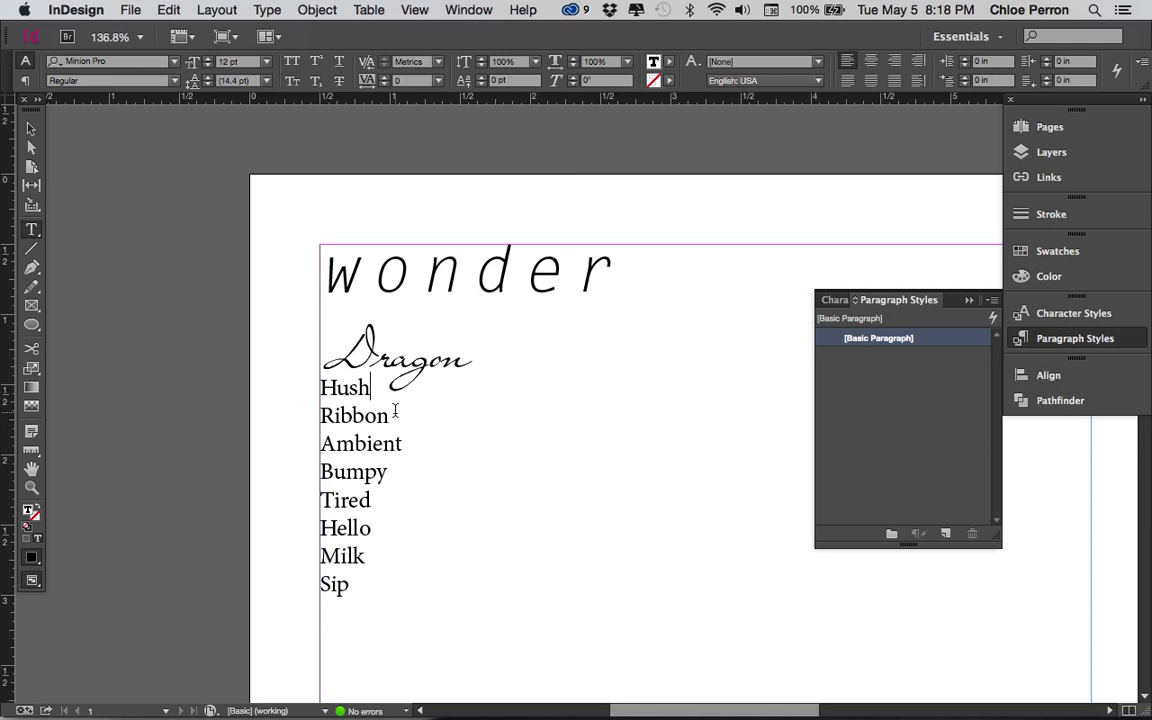
{"action": "double_click", "coordinate": [345, 389]}
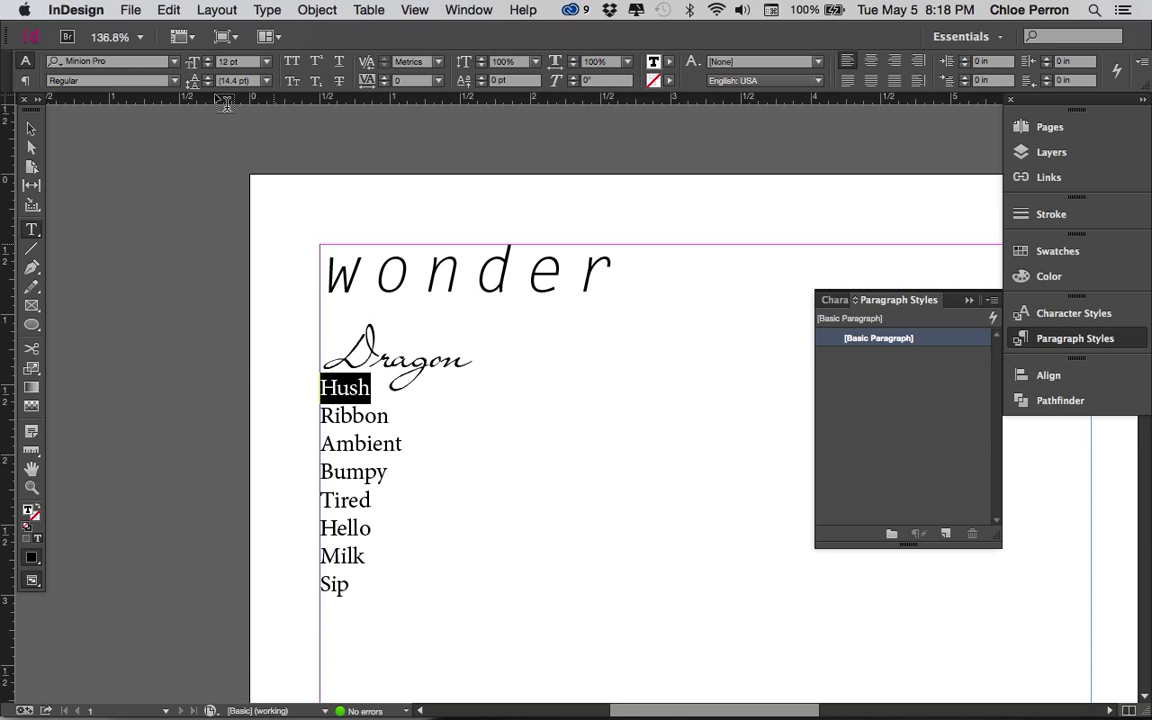
Make Hush all caps at 7 pt in the Litera font.
{"action": "left_click", "coordinate": [292, 62]}
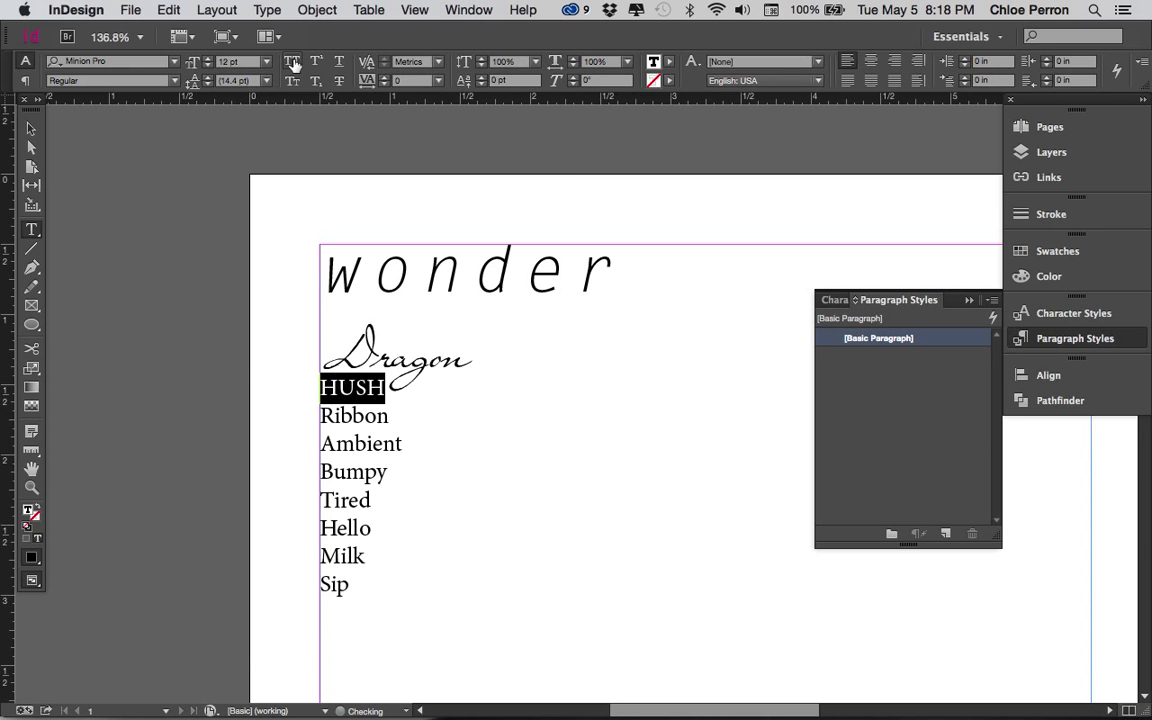
{"action": "left_click", "coordinate": [207, 66]}
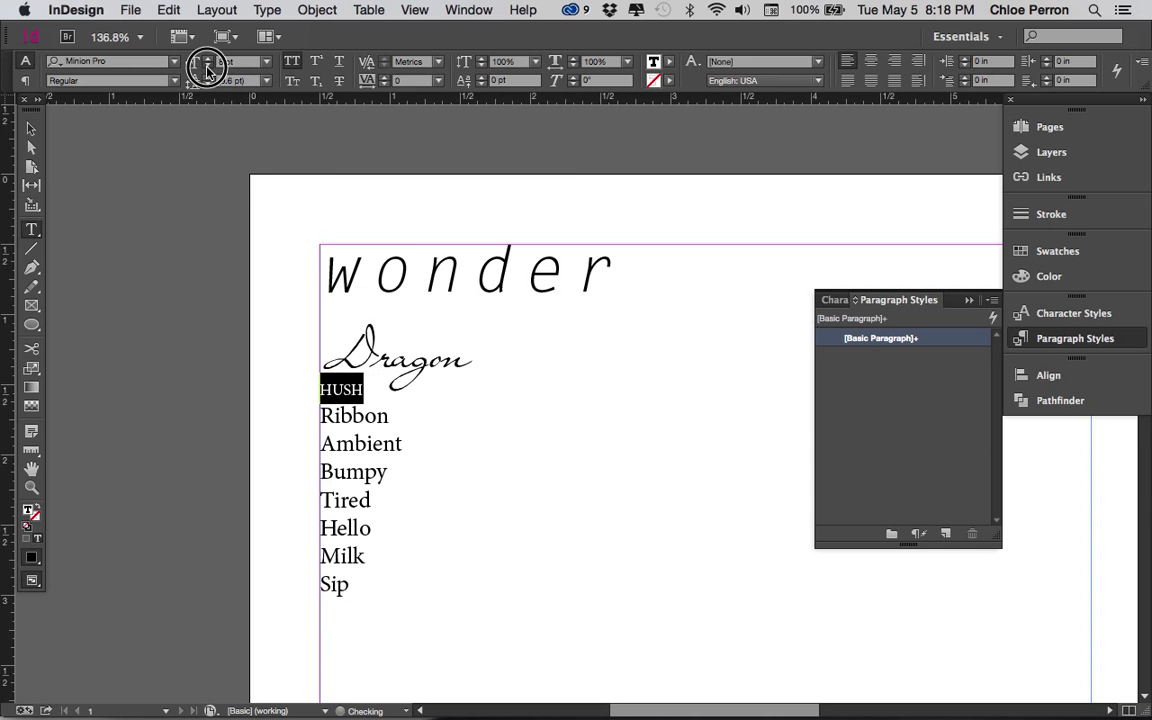
{"action": "left_click", "coordinate": [207, 66]}
{"action": "left_click", "coordinate": [174, 62]}
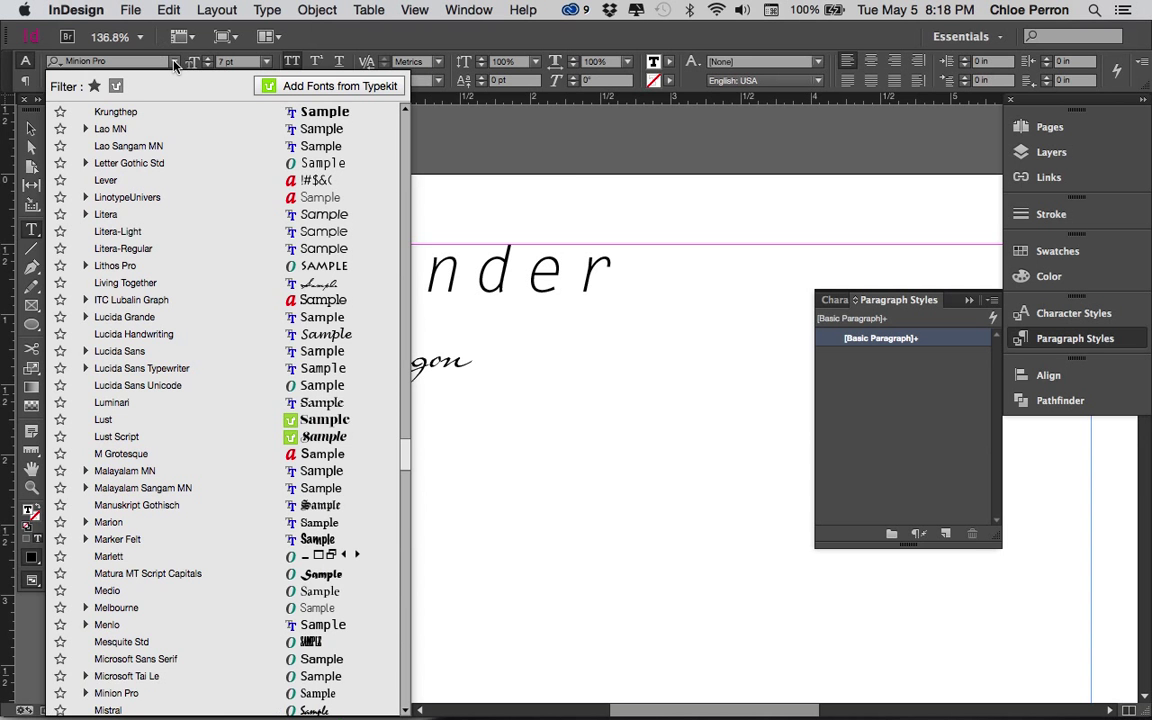
{"action": "scroll", "coordinate": [160, 520], "scroll_direction": "down", "scroll_amount": 3}
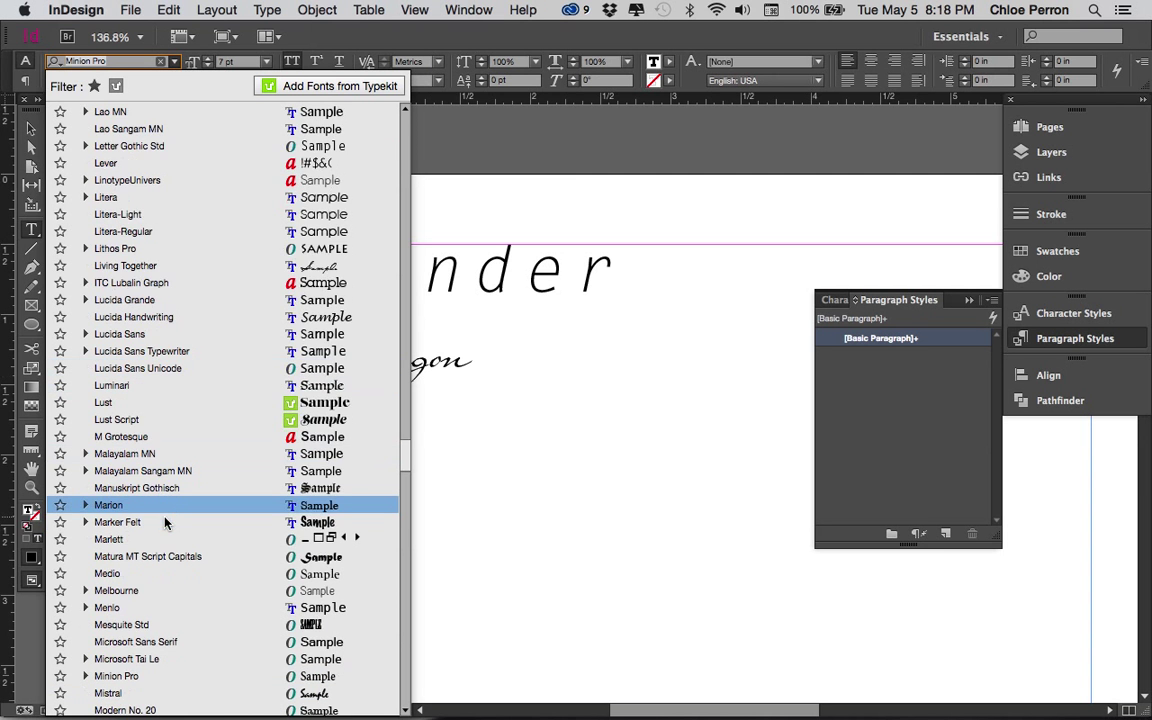
{"action": "scroll", "coordinate": [167, 522], "scroll_direction": "down", "scroll_amount": 1}
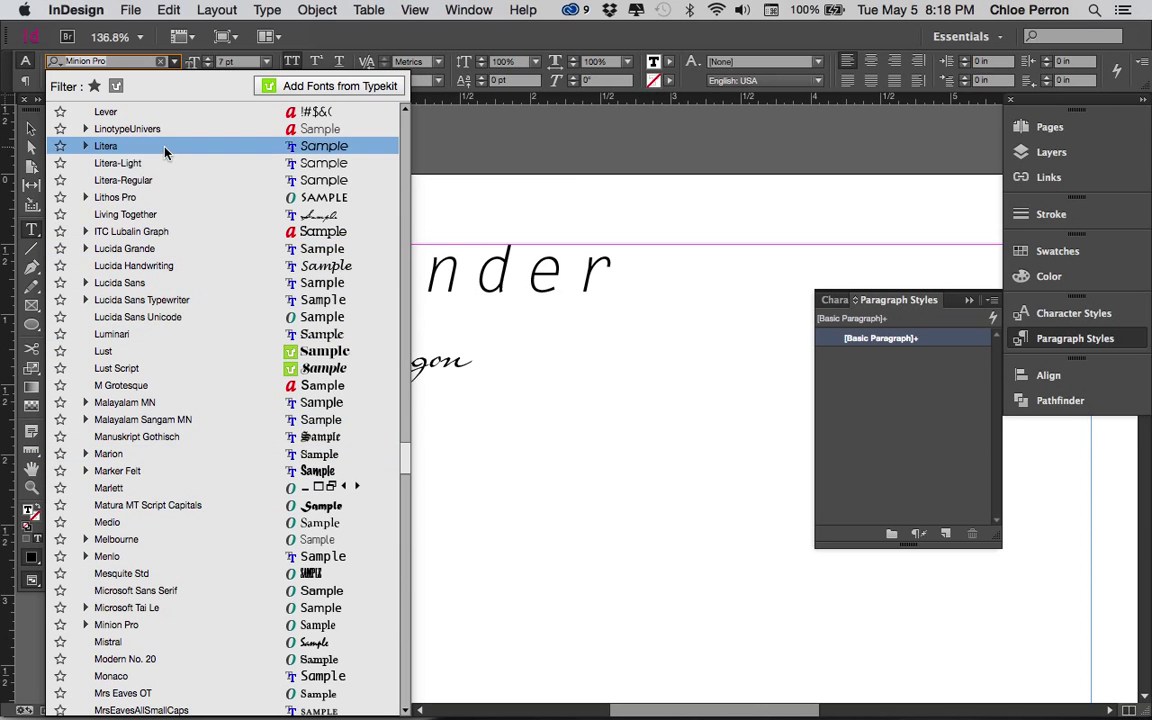
{"action": "key", "text": "Escape"}
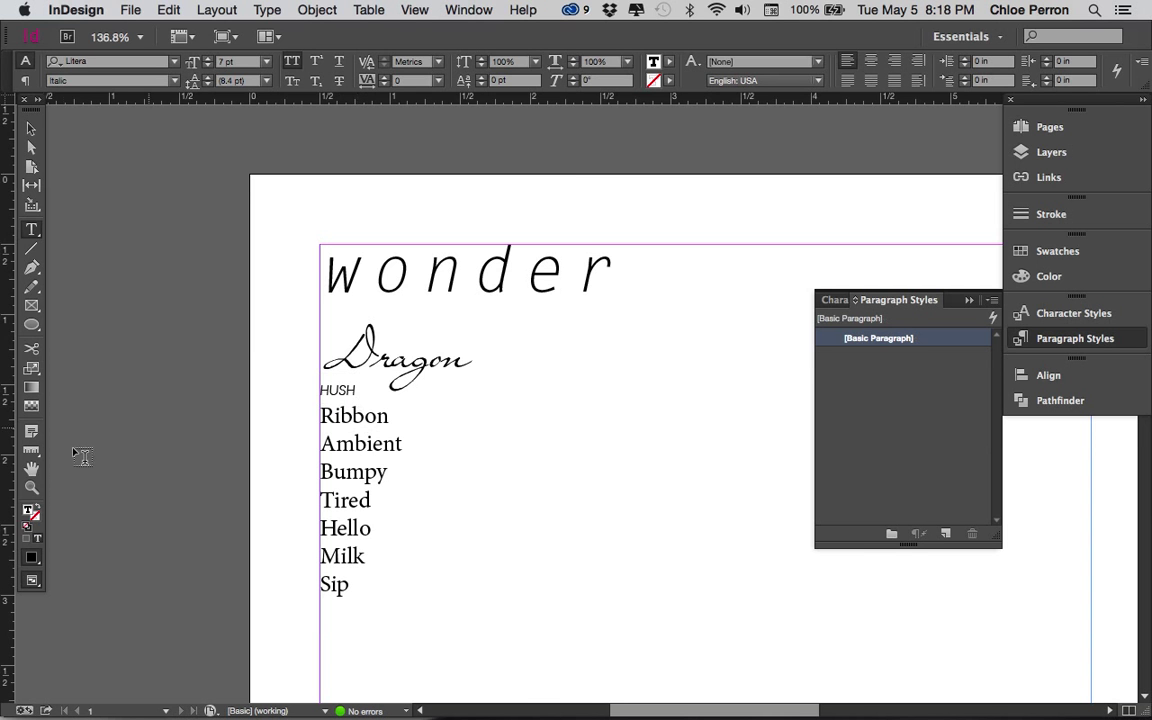
Zoom in on HUSH and set its Litera style to Italic after trying Bold.
{"action": "left_click", "coordinate": [31, 487]}
{"action": "left_click_drag", "start_coordinate": [246, 375], "coordinate": [381, 449]}
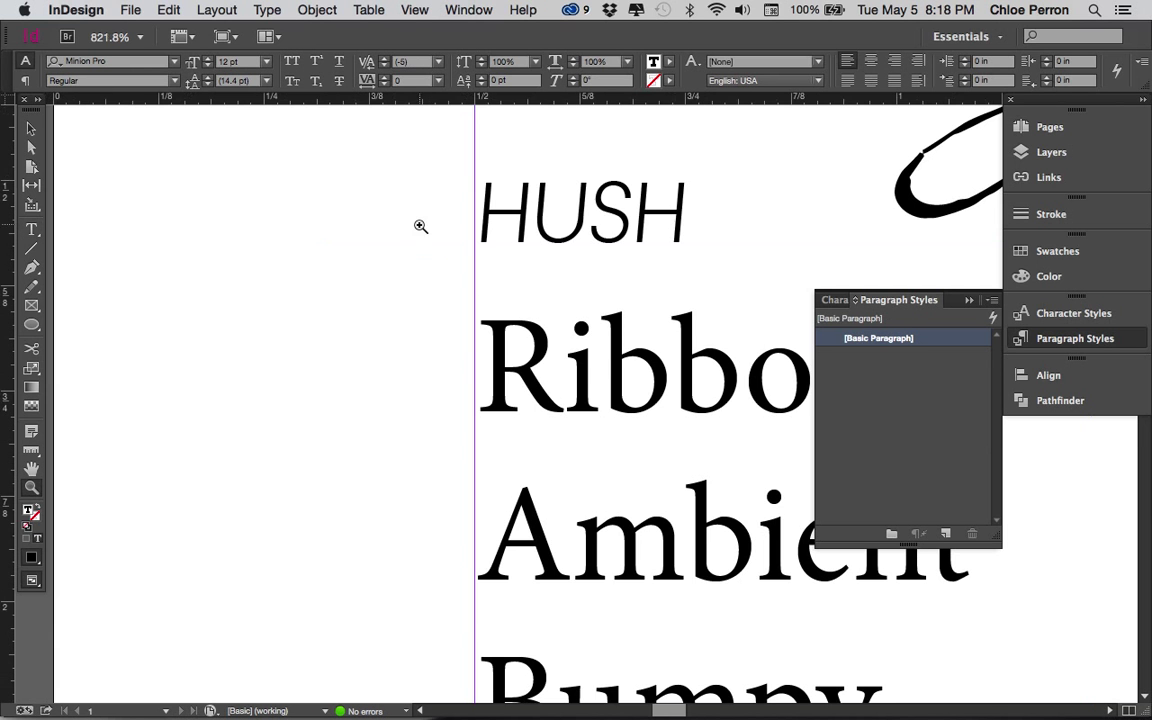
{"action": "key", "text": "t"}
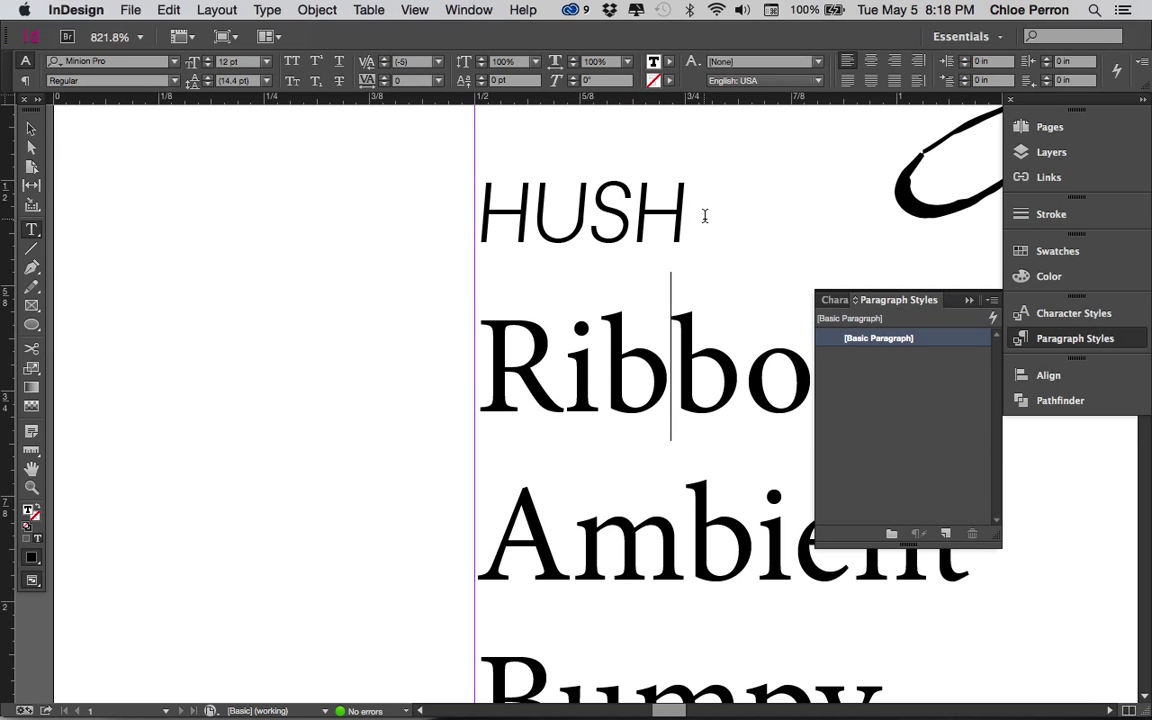
{"action": "left_click_drag", "start_coordinate": [702, 216], "coordinate": [470, 206]}
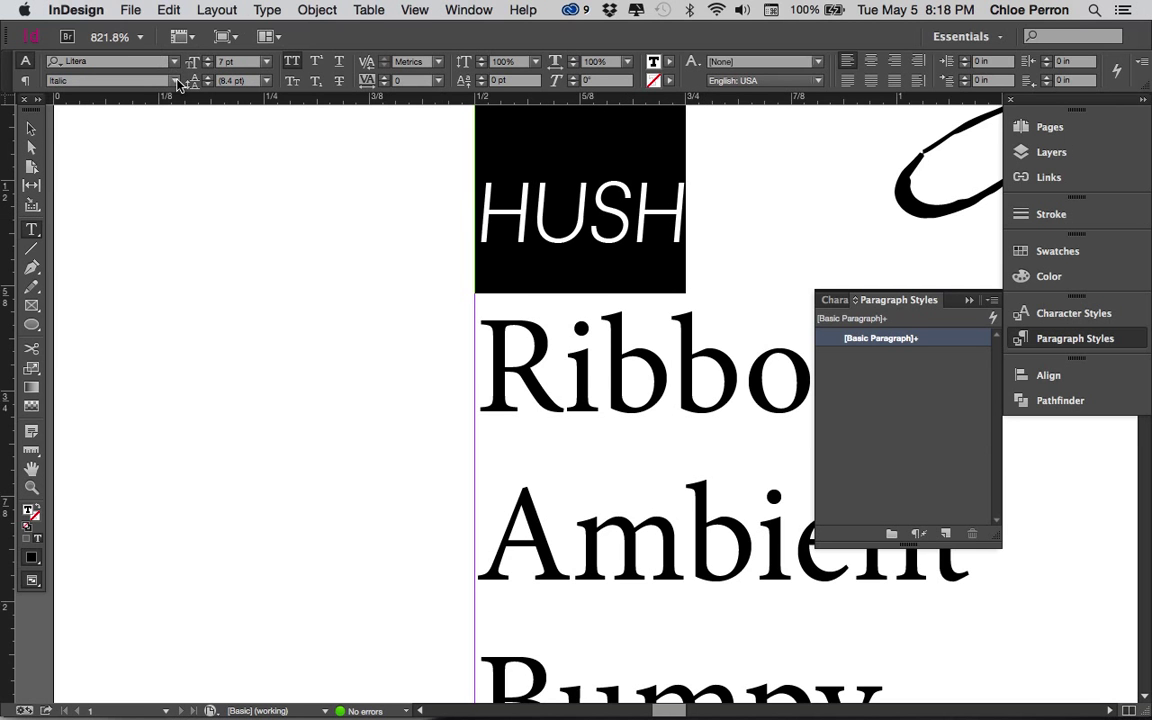
{"action": "left_click", "coordinate": [174, 80]}
{"action": "left_click", "coordinate": [168, 103]}
{"action": "left_click", "coordinate": [174, 81]}
{"action": "left_click", "coordinate": [158, 113]}
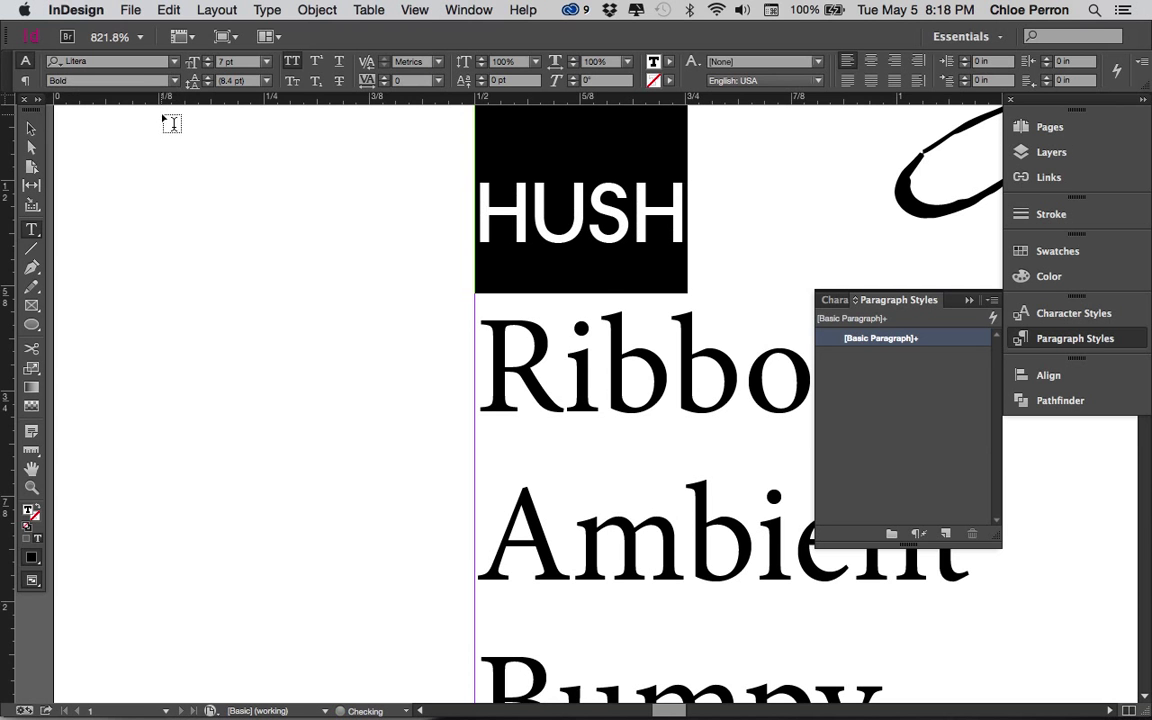
{"action": "left_click", "coordinate": [166, 81]}
{"action": "left_click", "coordinate": [151, 95]}
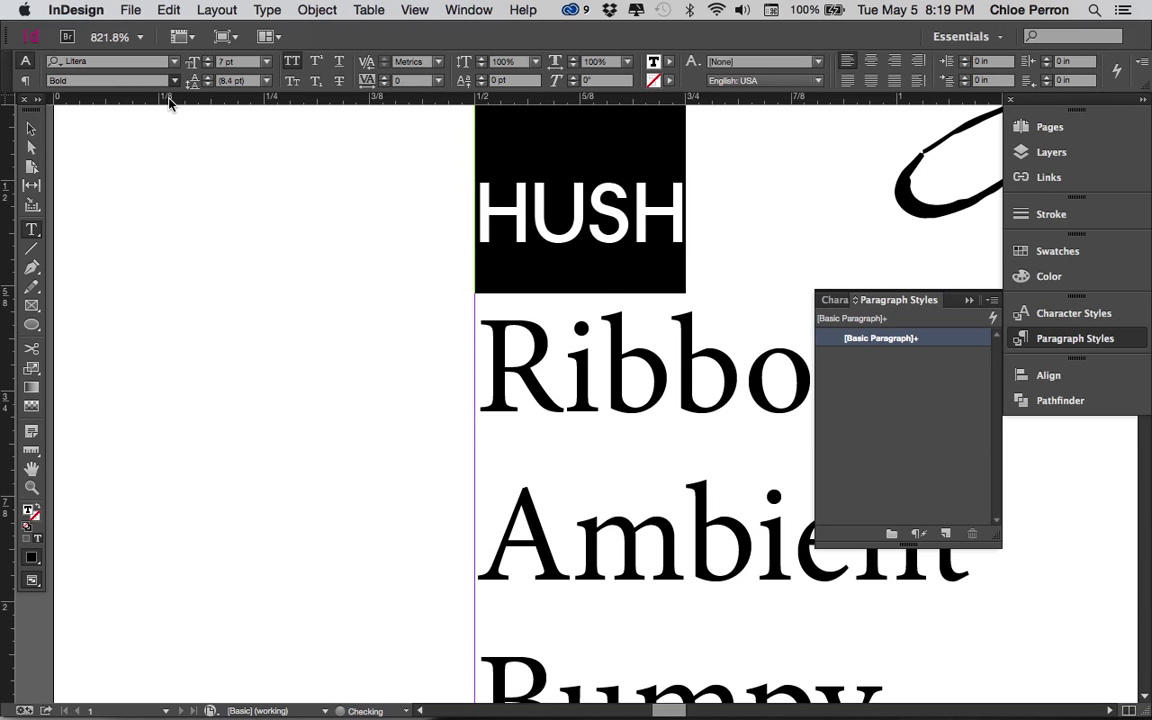
{"action": "left_click", "coordinate": [699, 252]}
Increase the kerning between S and H in HUSH to 20.
{"action": "scroll", "coordinate": [660, 260], "scroll_direction": "up", "scroll_amount": 10}
{"action": "scroll", "coordinate": [660, 260], "scroll_direction": "right", "scroll_amount": 5}
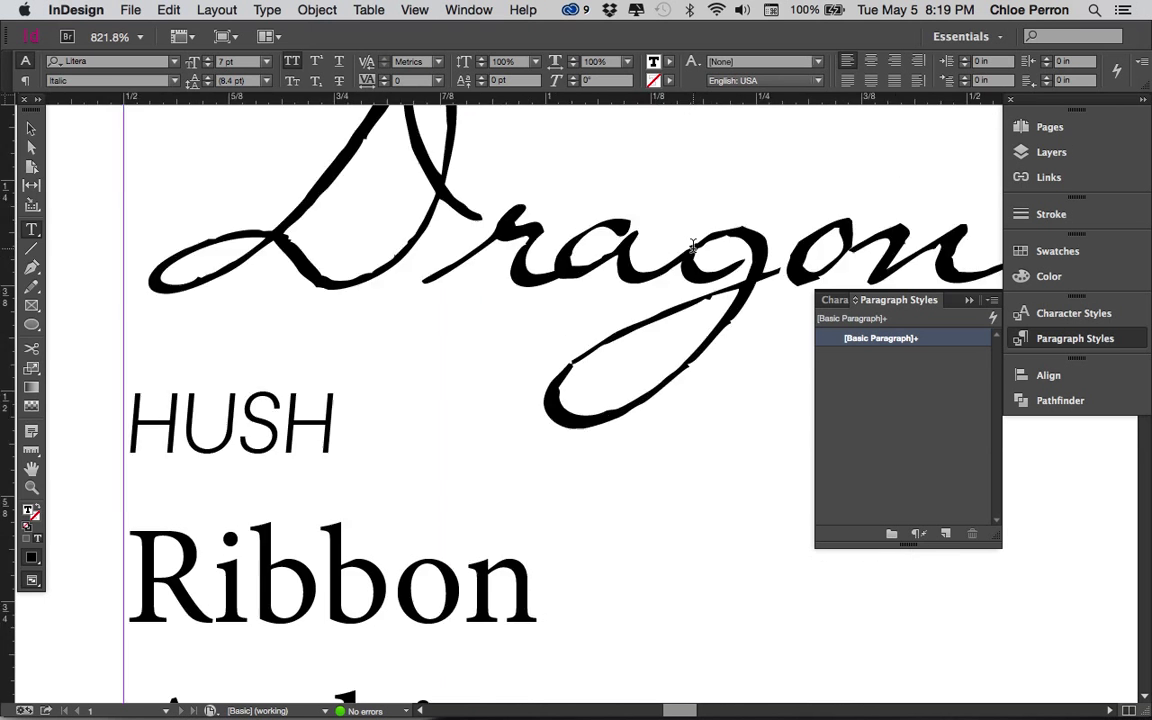
{"action": "scroll", "coordinate": [489, 386], "scroll_direction": "left", "scroll_amount": 5}
{"action": "scroll", "coordinate": [489, 386], "scroll_direction": "down", "scroll_amount": 10}
{"action": "scroll", "coordinate": [489, 386], "scroll_direction": "up", "scroll_amount": 10}
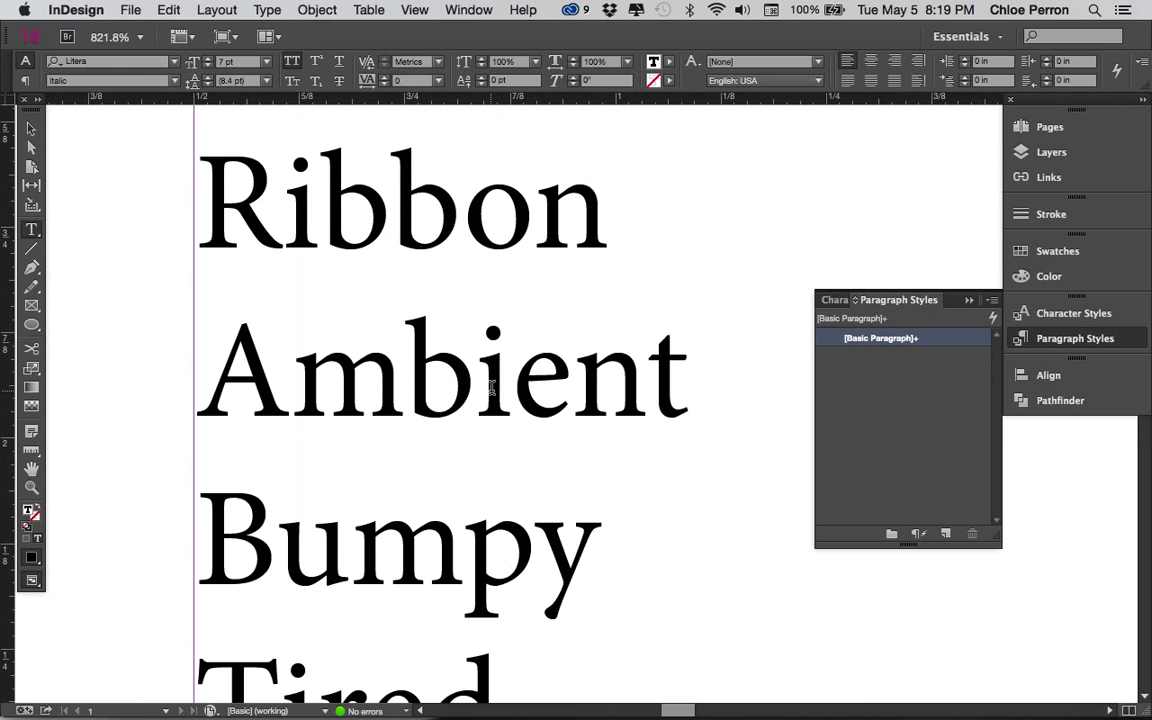
{"action": "scroll", "coordinate": [491, 387], "scroll_direction": "up", "scroll_amount": 5}
{"action": "scroll", "coordinate": [491, 387], "scroll_direction": "left", "scroll_amount": 2}
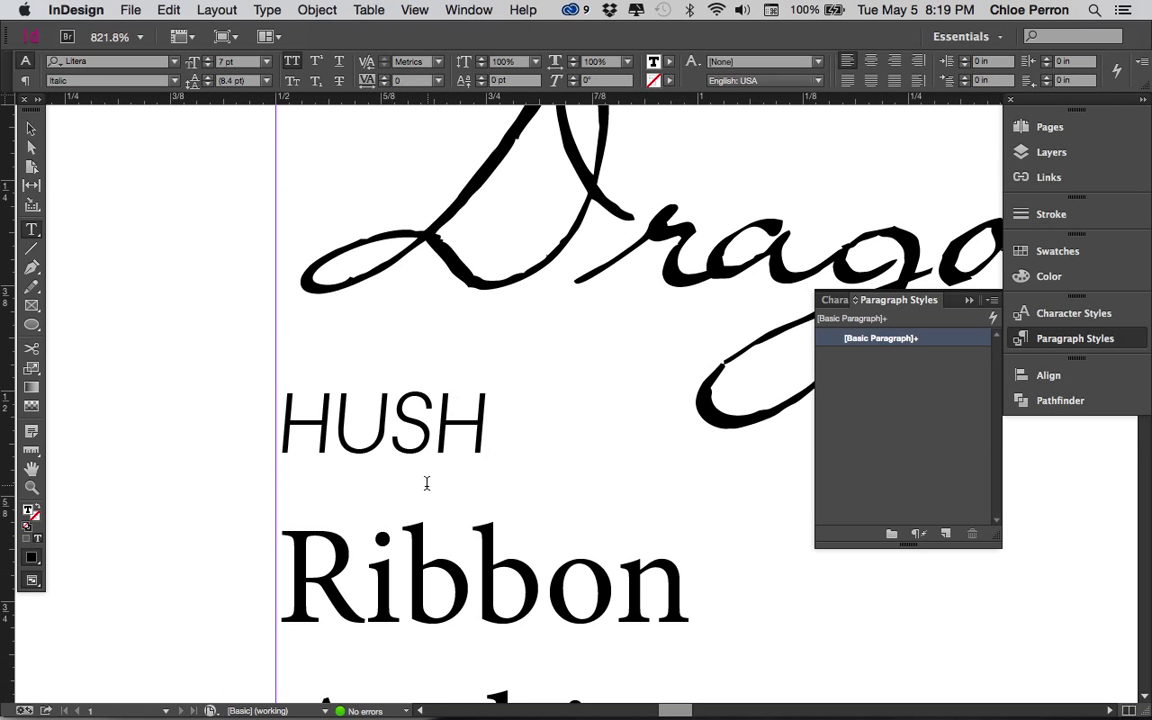
{"action": "key", "text": "Left"}
{"action": "key", "text": "Left"}
{"action": "key", "text": "Left"}
{"action": "left_click", "coordinate": [385, 59]}
{"action": "left_click", "coordinate": [385, 59]}
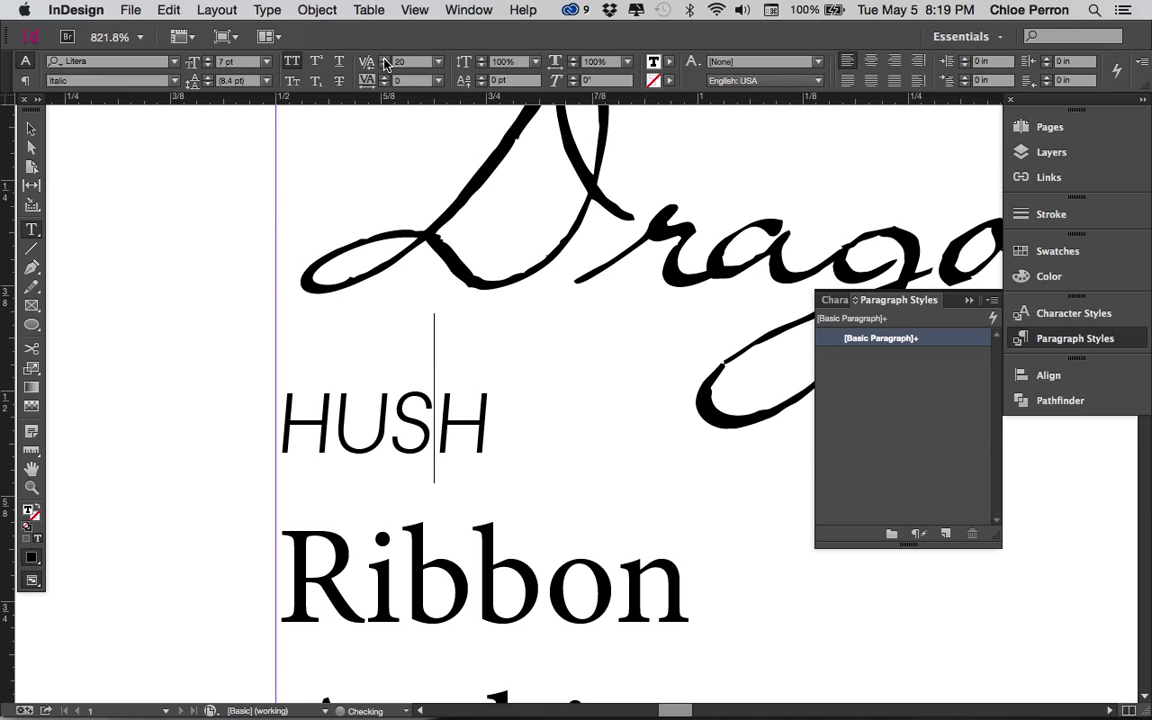
{"action": "left_click", "coordinate": [494, 495]}
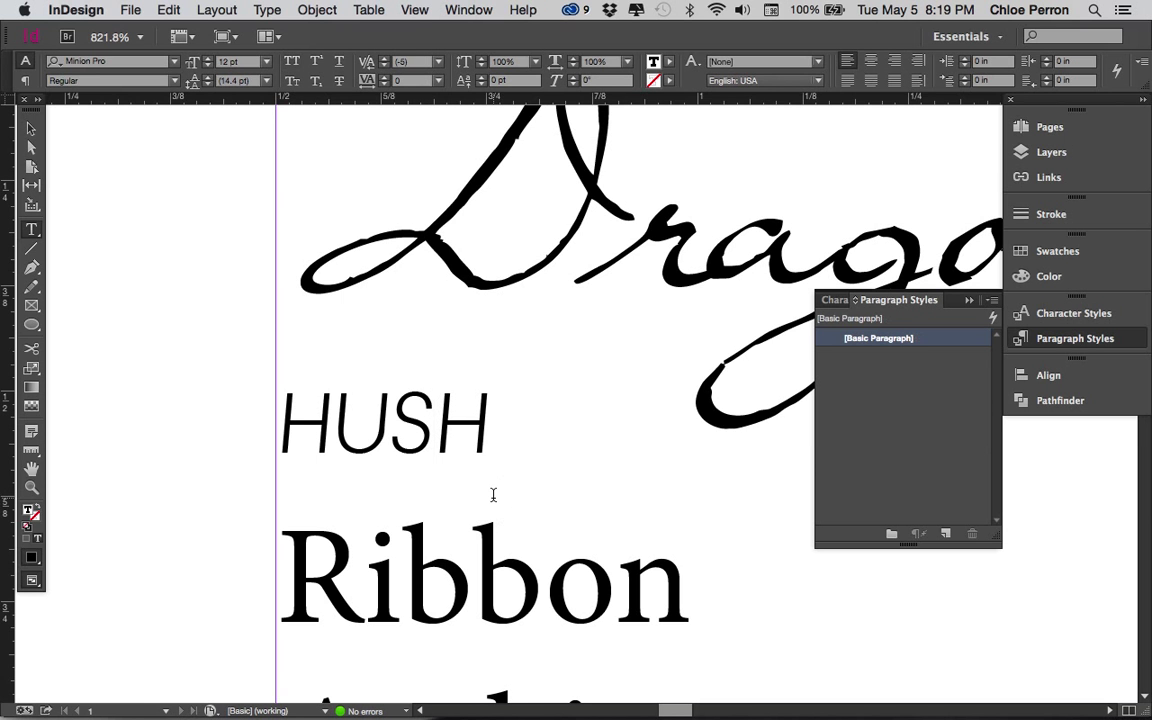
{"action": "scroll", "coordinate": [493, 495], "scroll_direction": "down", "scroll_amount": 10}
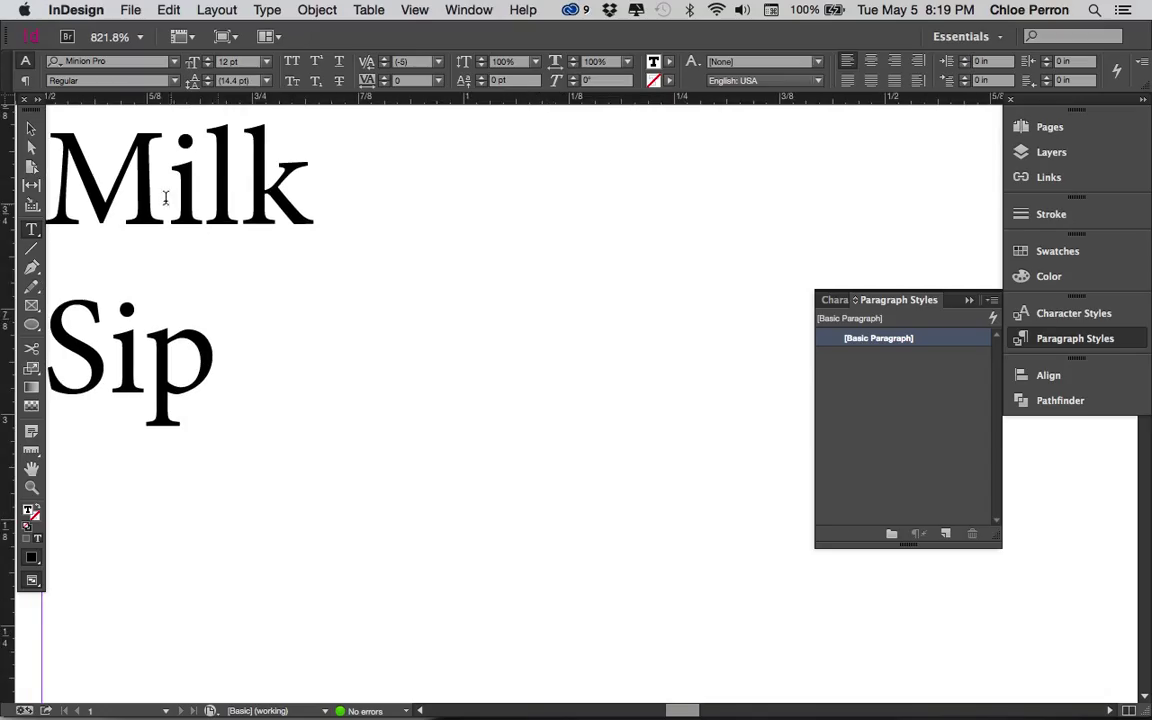
Kern the gap between M and i of Milk out to 130.
{"action": "left_click", "coordinate": [385, 66]}
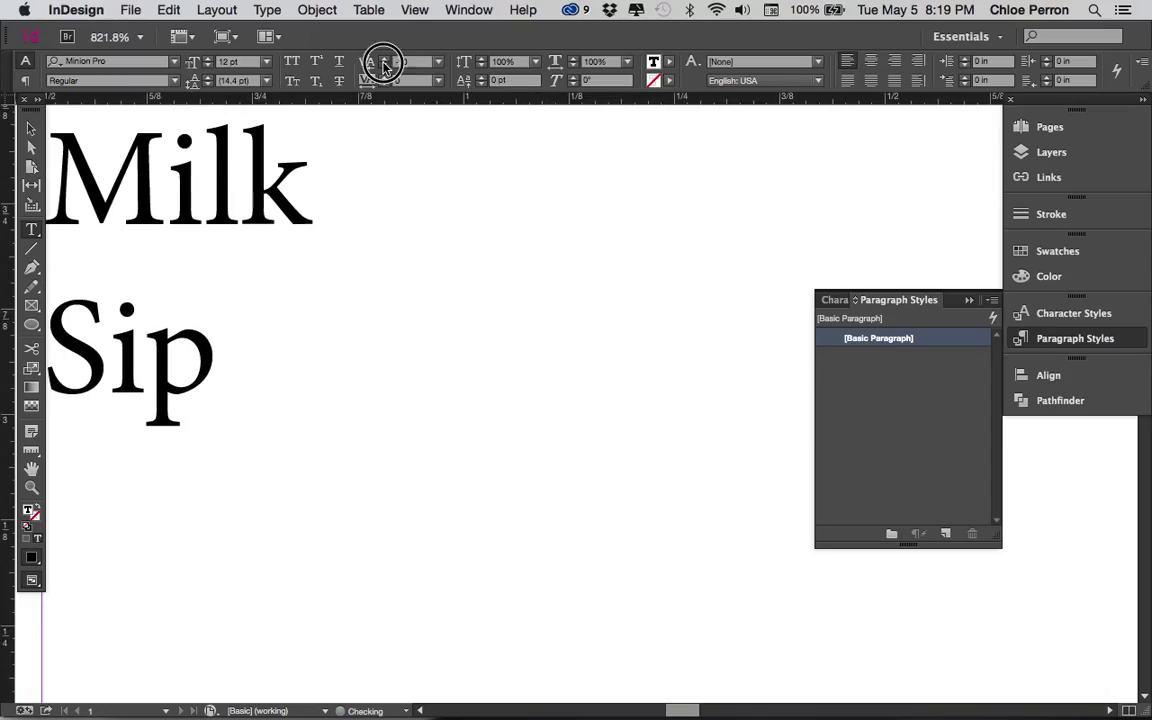
{"action": "left_click", "coordinate": [385, 66]}
{"action": "left_click", "coordinate": [385, 66]}
{"action": "left_click", "coordinate": [385, 58]}
{"action": "left_click", "coordinate": [385, 58]}
{"action": "left_click", "coordinate": [385, 58]}
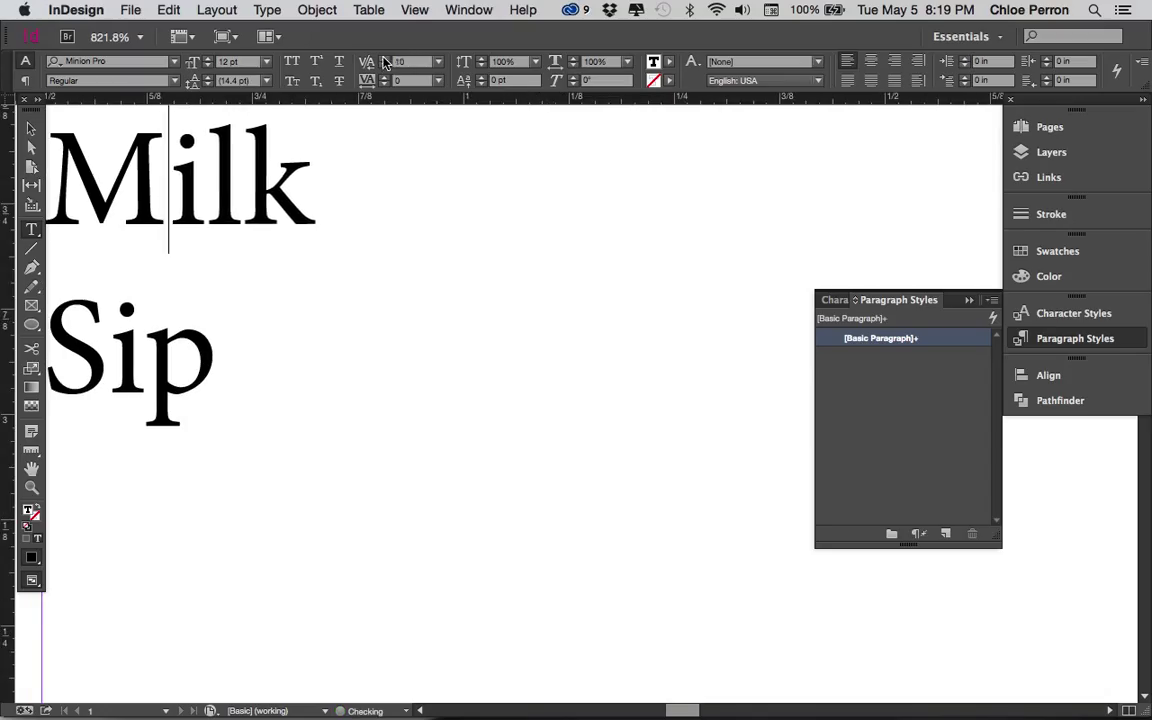
{"action": "left_click", "coordinate": [385, 58]}
{"action": "left_click", "coordinate": [385, 58]}
{"action": "left_click", "coordinate": [385, 58]}
{"action": "left_click", "coordinate": [385, 58]}
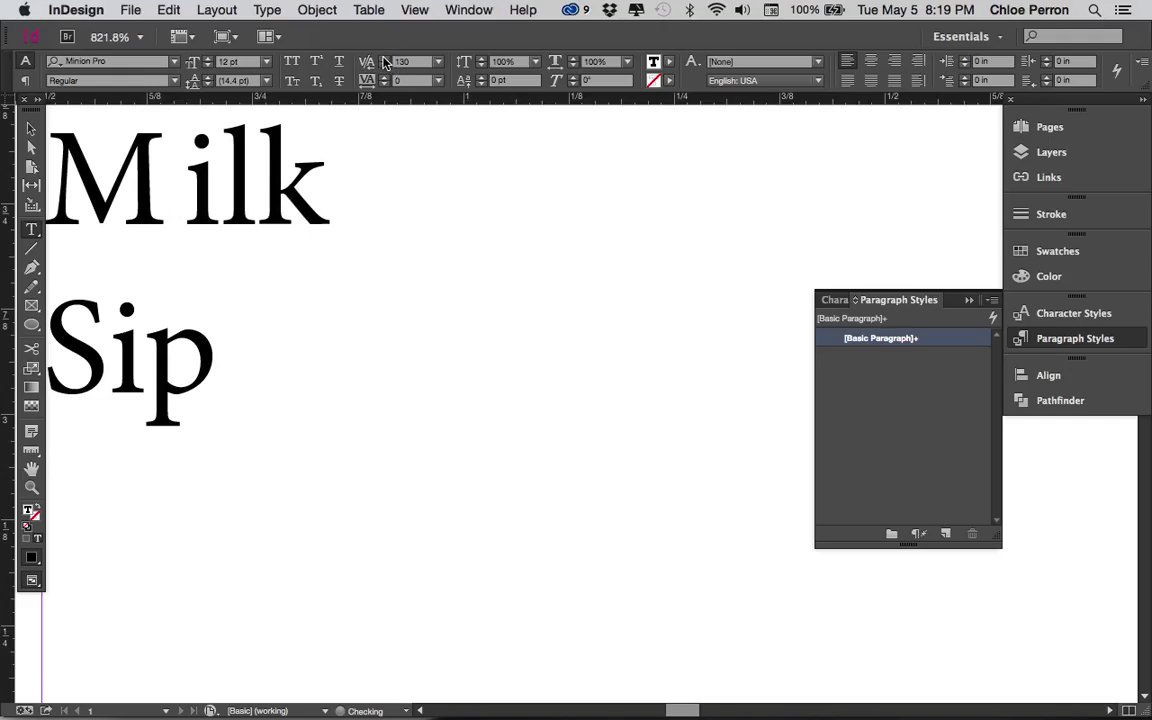
{"action": "key", "text": "super+alt+q"}
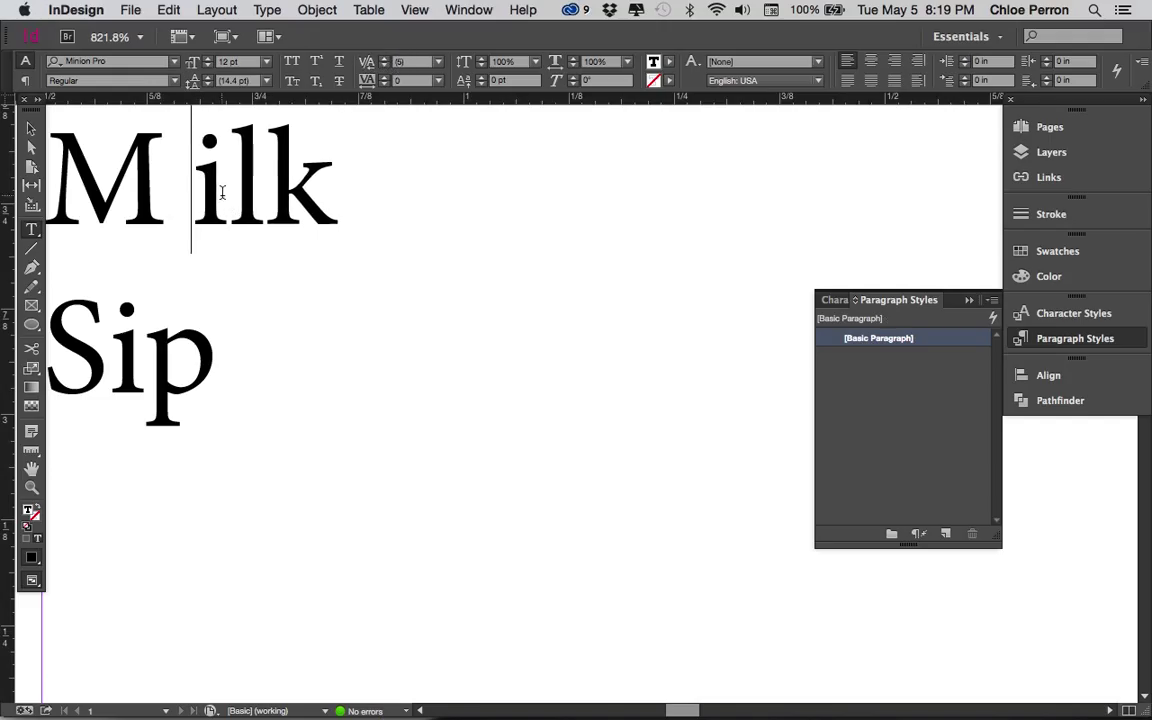
Raise the tracking of the letters 'ilk' to 180.
{"action": "left_click_drag", "start_coordinate": [328, 197], "coordinate": [192, 195]}
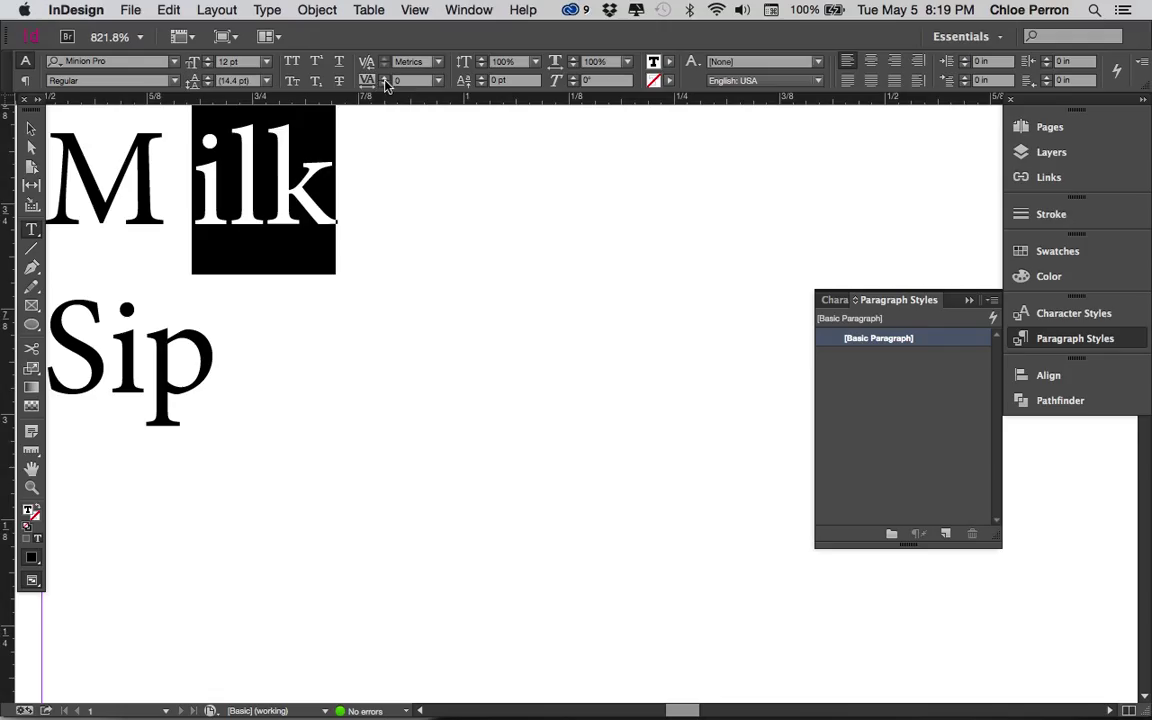
{"action": "left_click", "coordinate": [385, 77]}
{"action": "left_click", "coordinate": [385, 77]}
{"action": "left_click", "coordinate": [385, 77]}
{"action": "left_click", "coordinate": [385, 77]}
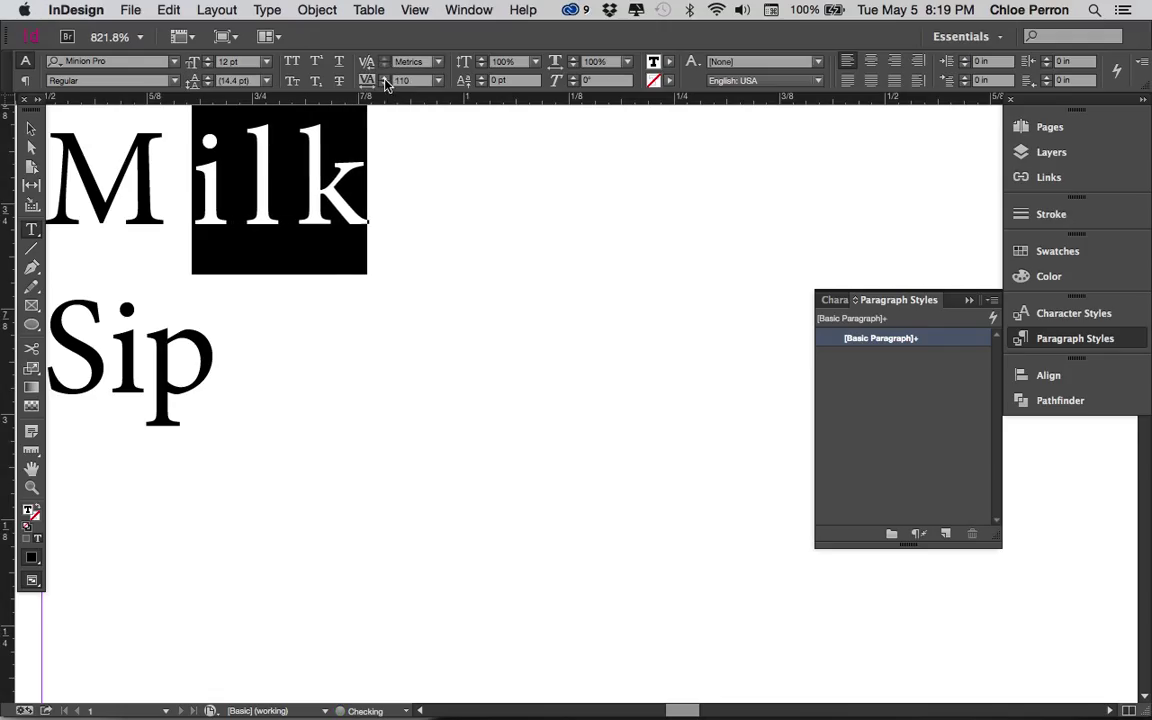
{"action": "left_click", "coordinate": [385, 77]}
{"action": "left_click", "coordinate": [385, 77]}
{"action": "left_click", "coordinate": [385, 77]}
{"action": "left_click", "coordinate": [385, 77]}
{"action": "left_click", "coordinate": [385, 77]}
{"action": "left_click", "coordinate": [385, 77]}
{"action": "left_click", "coordinate": [385, 77]}
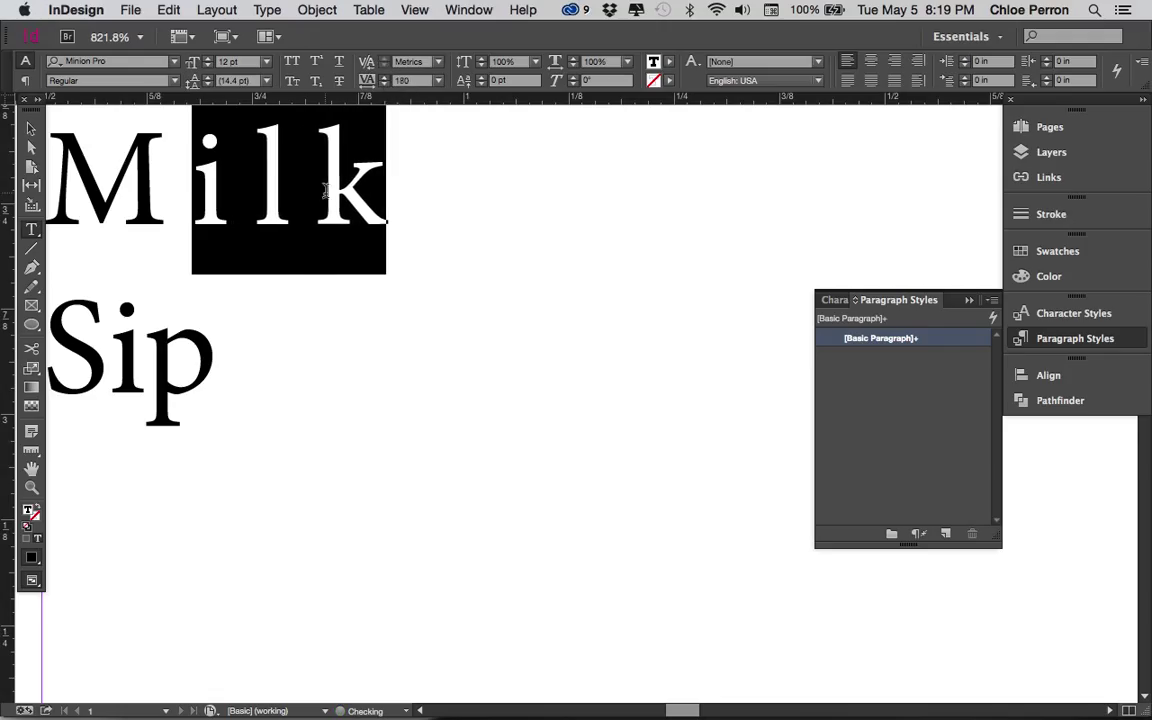
Widen the M–i kerning further to 340.
{"action": "left_click", "coordinate": [226, 209]}
{"action": "key", "text": "Left"}
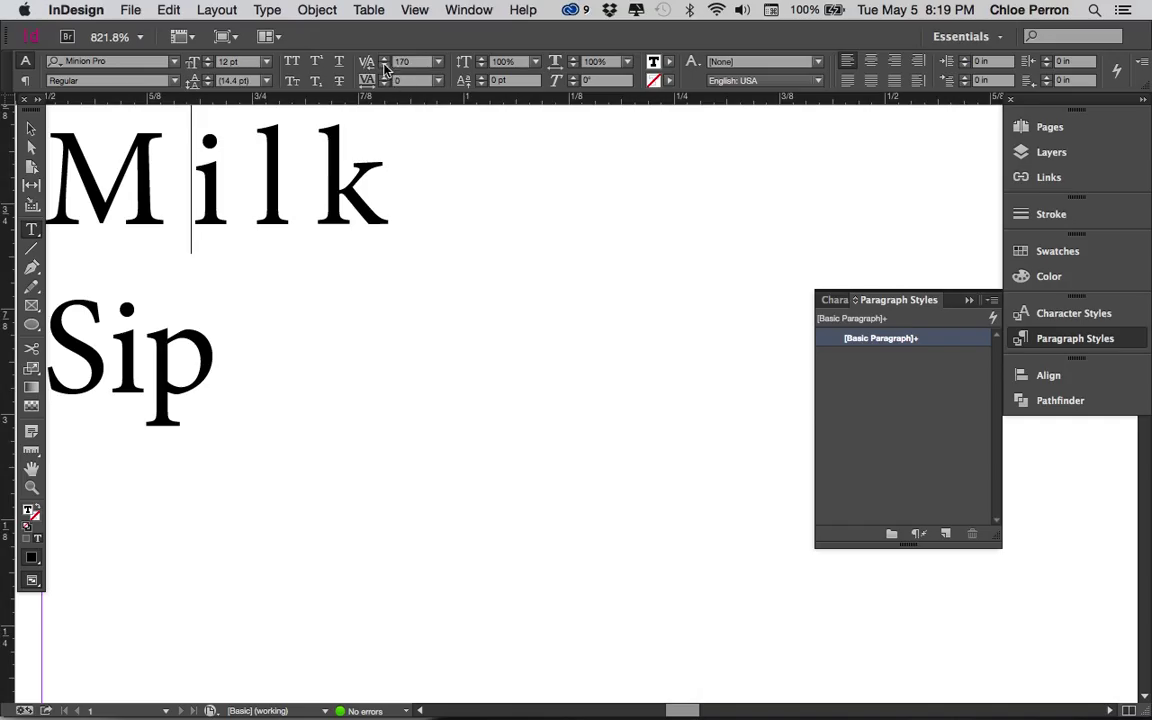
{"action": "left_click", "coordinate": [385, 59]}
{"action": "left_click", "coordinate": [385, 59]}
{"action": "left_click", "coordinate": [385, 59]}
{"action": "left_click", "coordinate": [385, 59]}
{"action": "left_click", "coordinate": [385, 59]}
{"action": "left_click", "coordinate": [385, 59]}
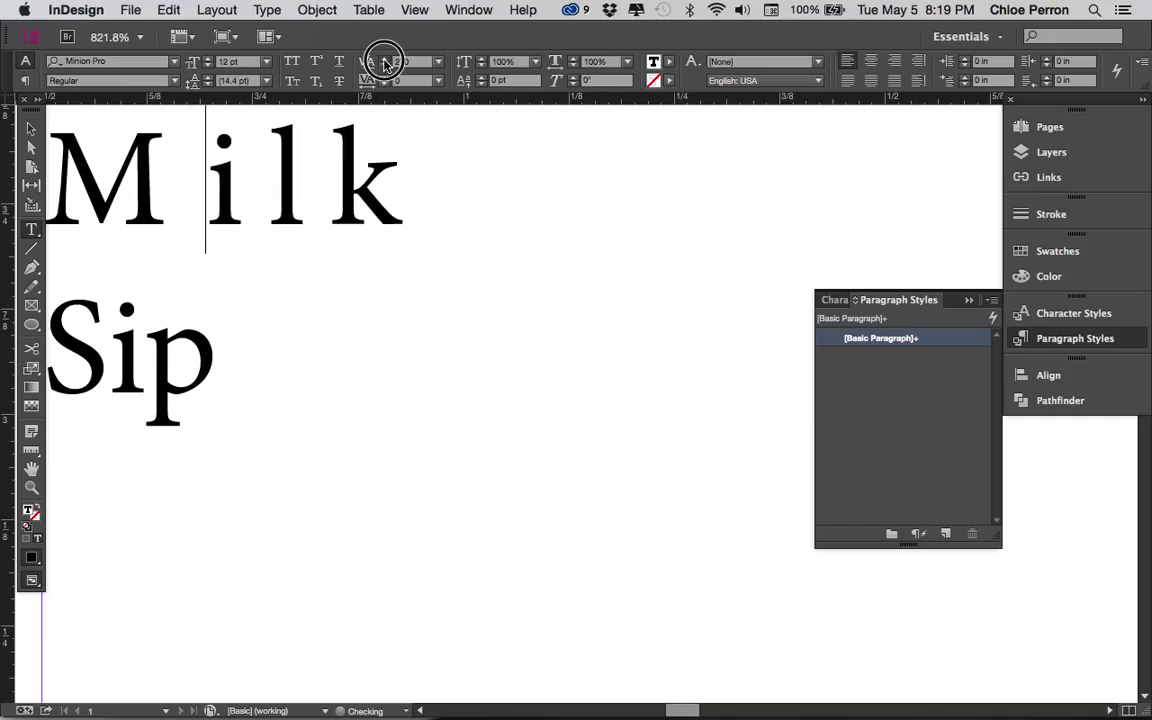
{"action": "left_click", "coordinate": [385, 59]}
{"action": "left_click", "coordinate": [385, 59]}
{"action": "scroll", "coordinate": [335, 185], "scroll_direction": "up", "scroll_amount": 1}
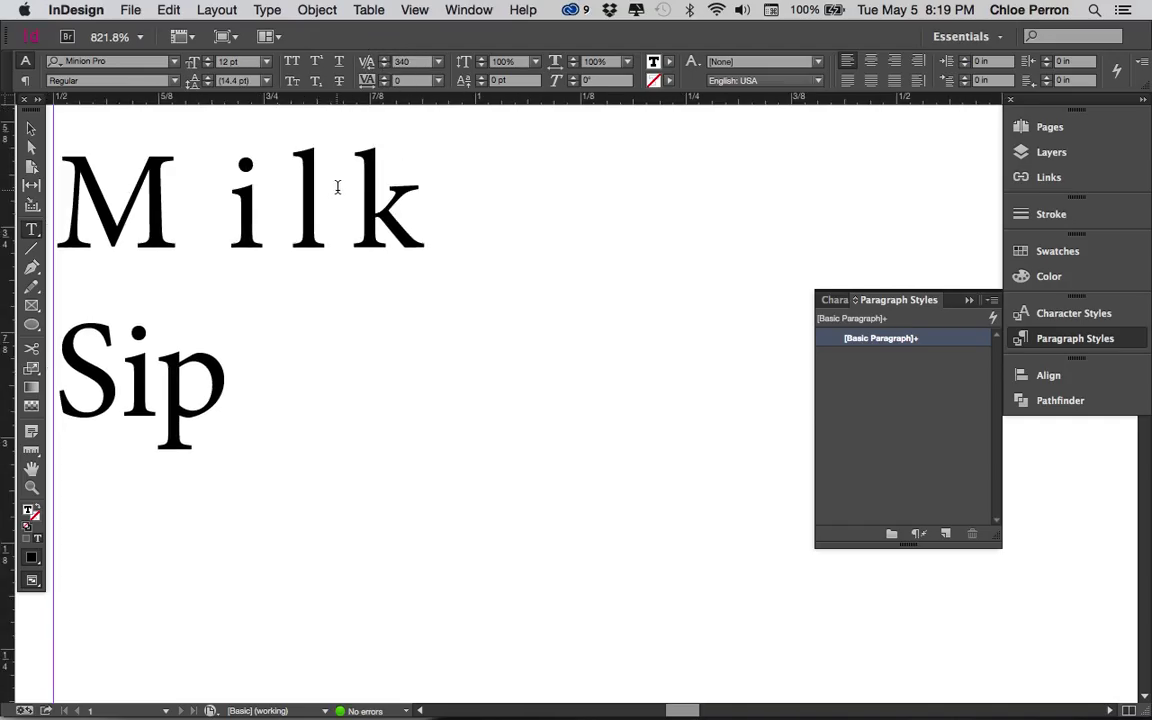
Retype M as lowercase m and switch I and L to lowercase.
{"action": "left_click_drag", "start_coordinate": [216, 190], "coordinate": [411, 206]}
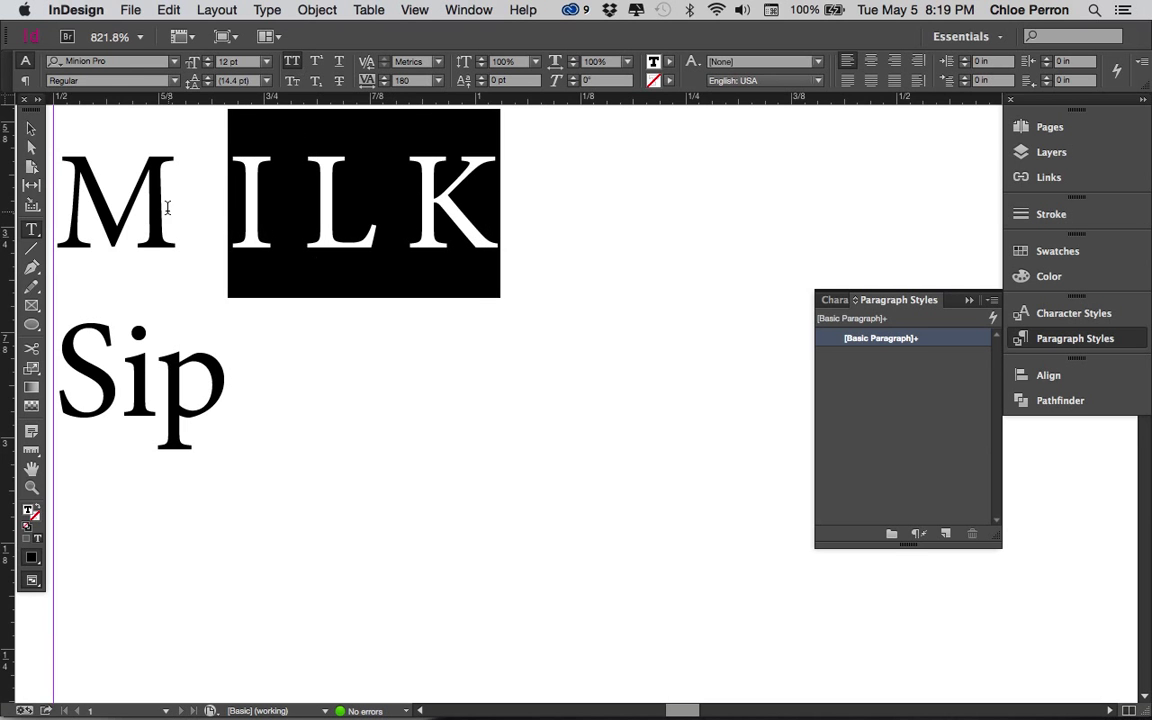
{"action": "left_click_drag", "start_coordinate": [170, 205], "coordinate": [77, 205]}
{"action": "type", "text": "m"}
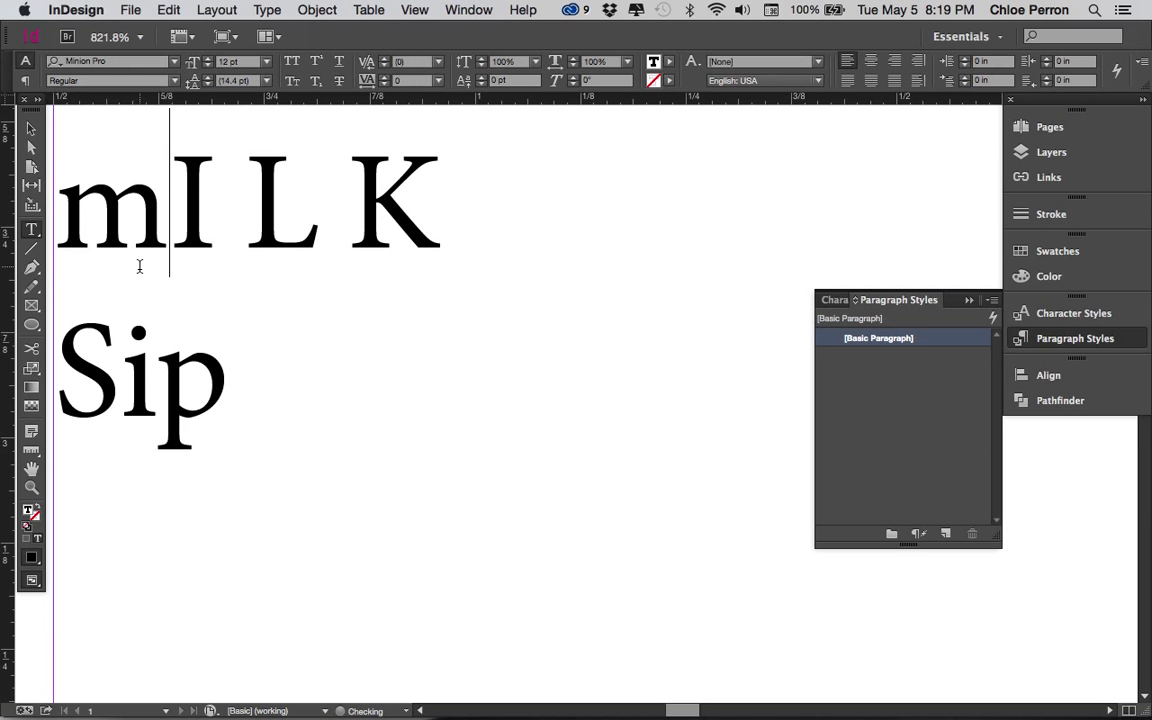
{"action": "left_click", "coordinate": [210, 213]}
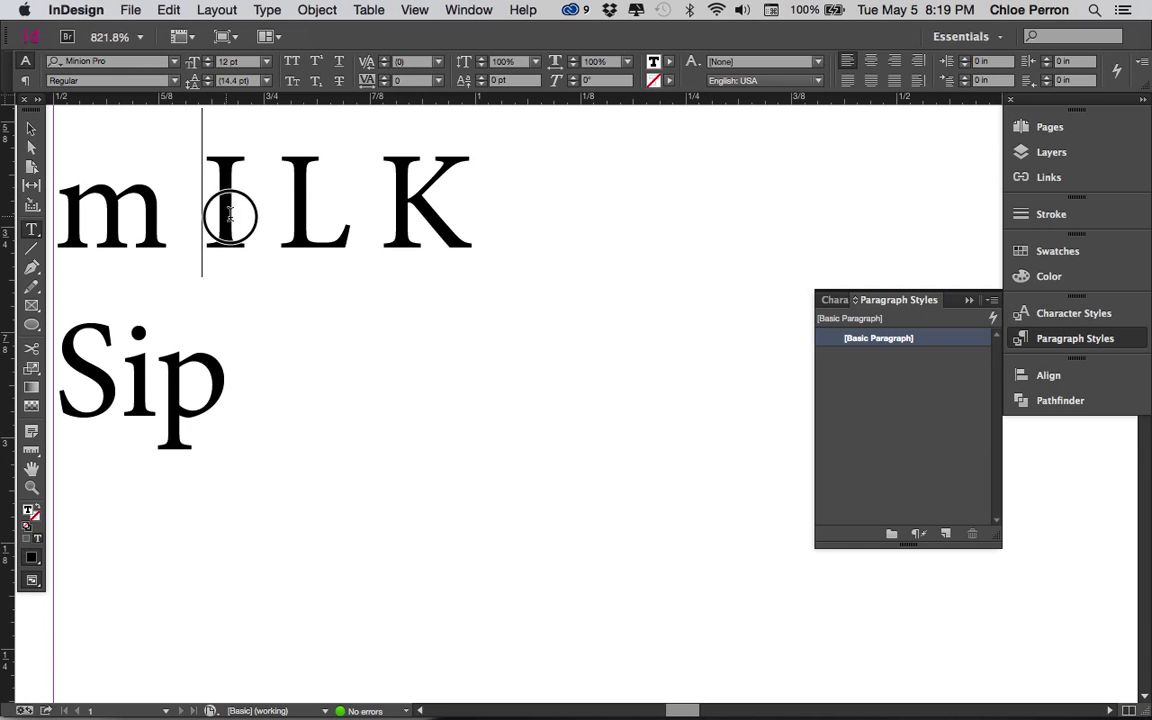
{"action": "left_click_drag", "start_coordinate": [250, 185], "coordinate": [211, 185]}
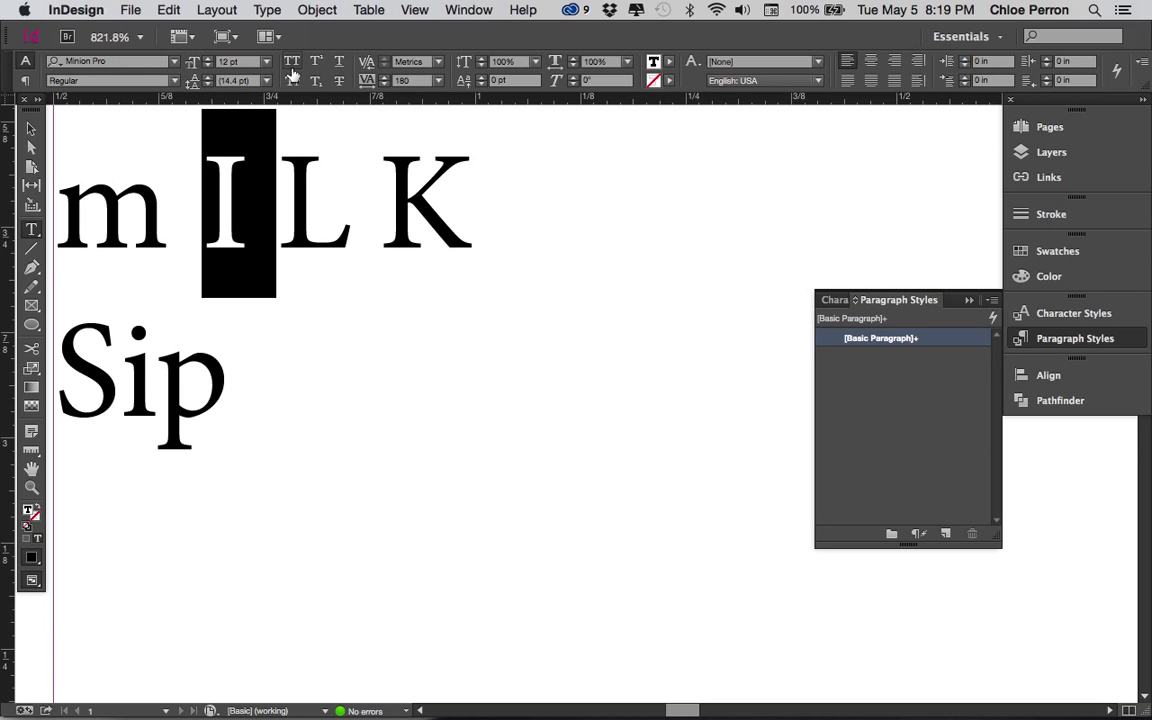
{"action": "key", "text": "super+shift+k"}
{"action": "left_click", "coordinate": [267, 195]}
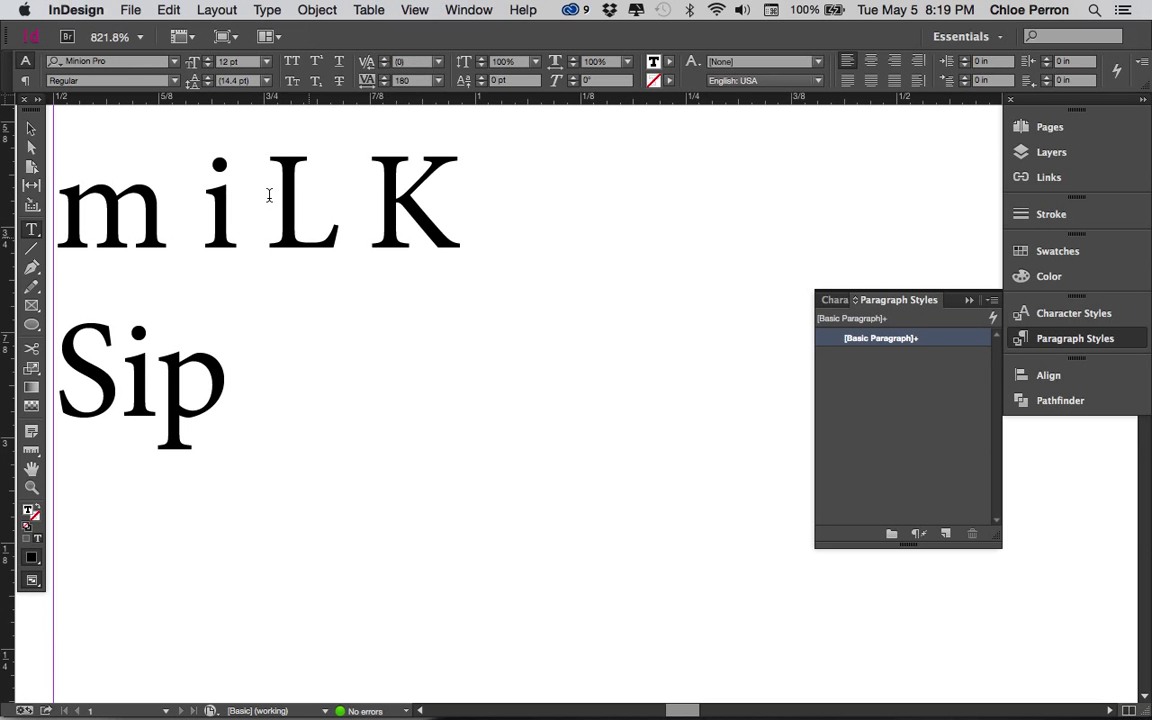
{"action": "left_click_drag", "start_coordinate": [267, 195], "coordinate": [324, 195]}
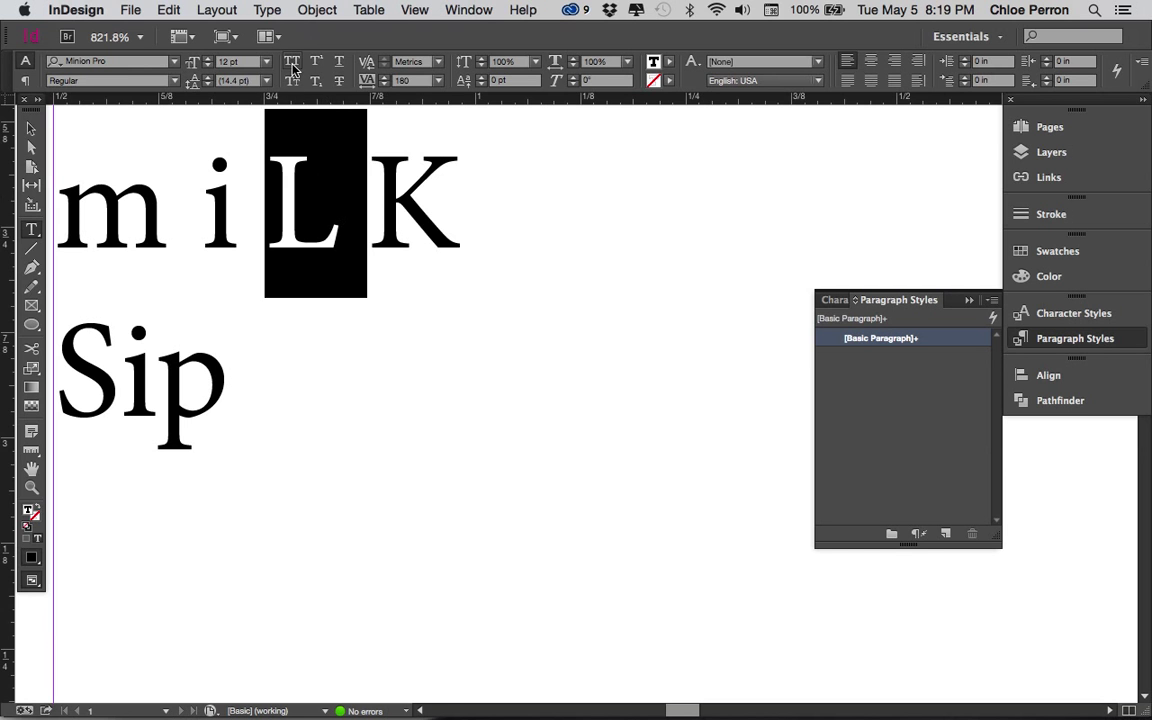
{"action": "key", "text": "super+shift+k"}
{"action": "left_click", "coordinate": [343, 203]}
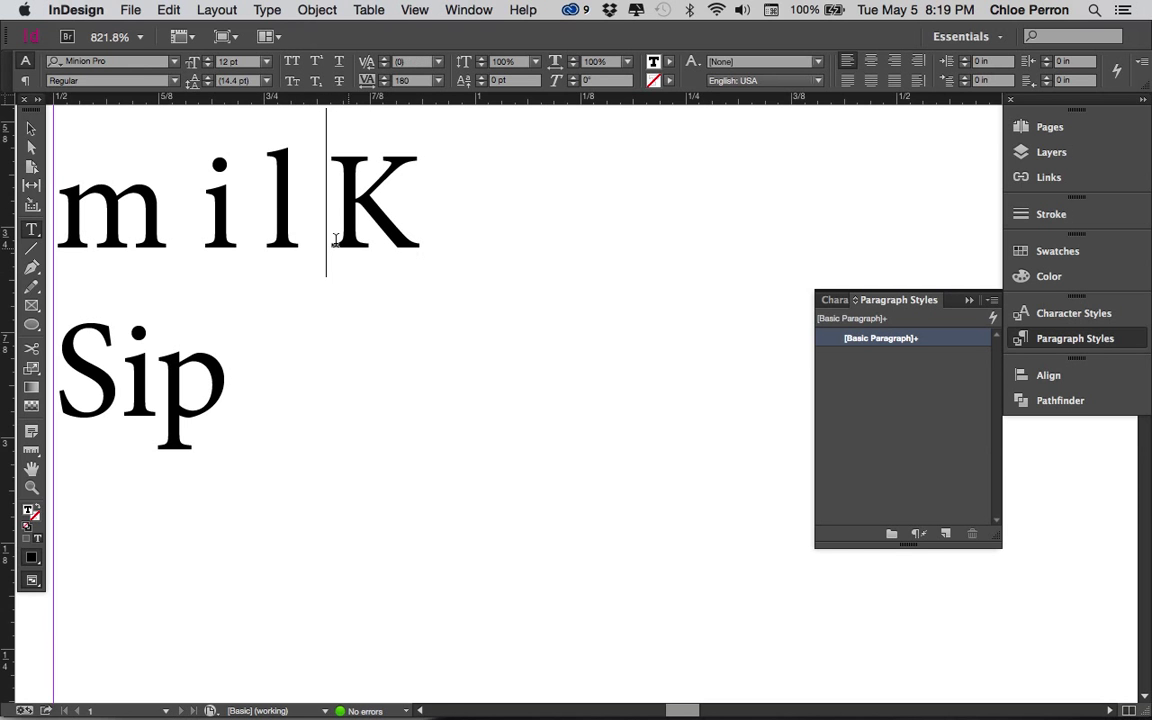
Shrink the capital K to 7 pt.
{"action": "left_click_drag", "start_coordinate": [342, 193], "coordinate": [409, 205]}
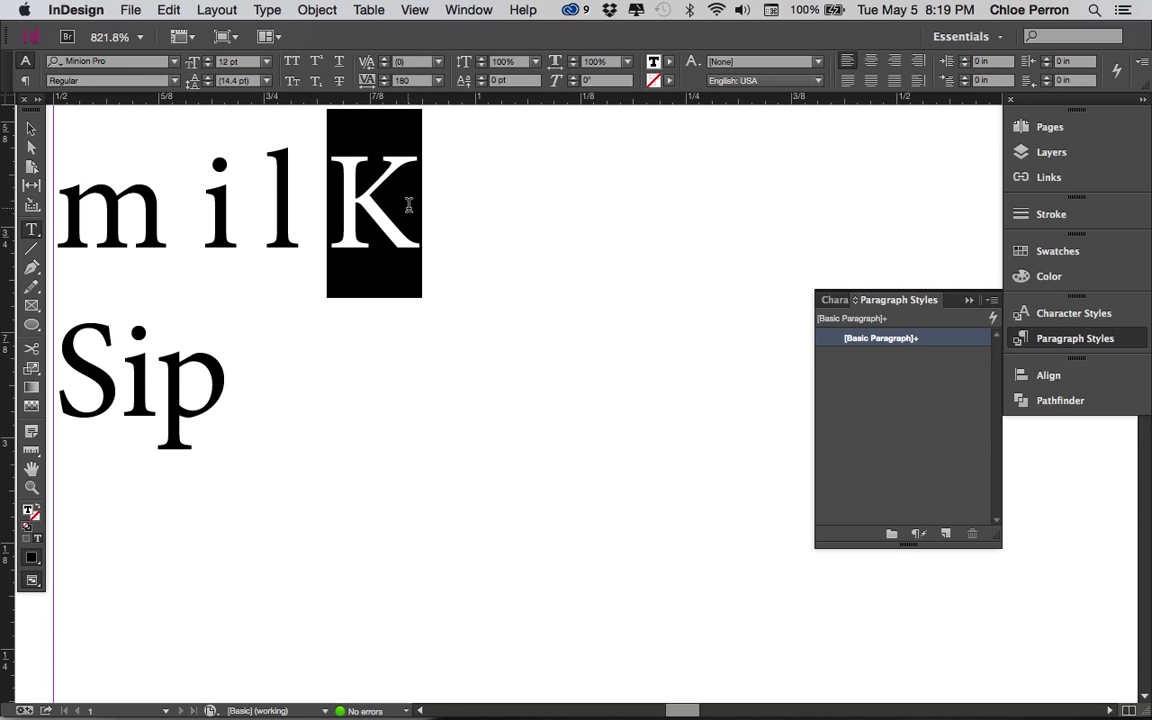
{"action": "left_click", "coordinate": [207, 66]}
{"action": "left_click", "coordinate": [207, 66]}
{"action": "left_click", "coordinate": [207, 66]}
{"action": "left_click", "coordinate": [207, 66]}
{"action": "left_click", "coordinate": [207, 66]}
{"action": "left_click", "coordinate": [207, 66]}
{"action": "left_click", "coordinate": [207, 66]}
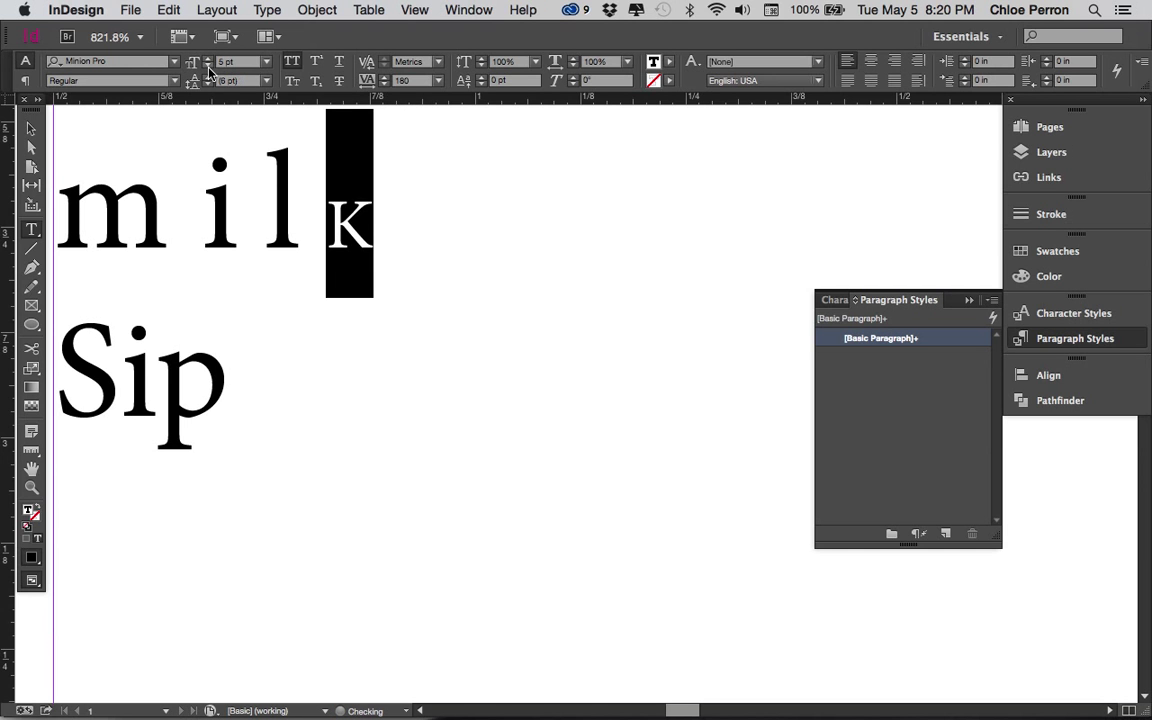
{"action": "left_click", "coordinate": [207, 57]}
{"action": "left_click", "coordinate": [207, 57]}
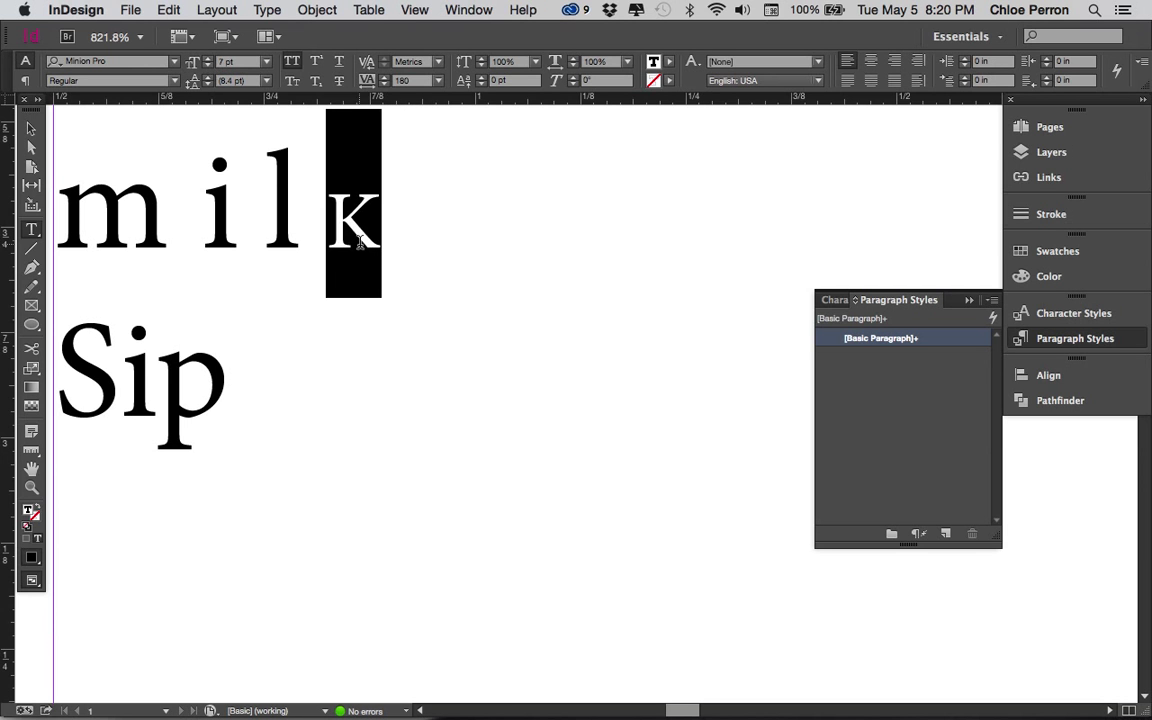
{"action": "left_click", "coordinate": [326, 222]}
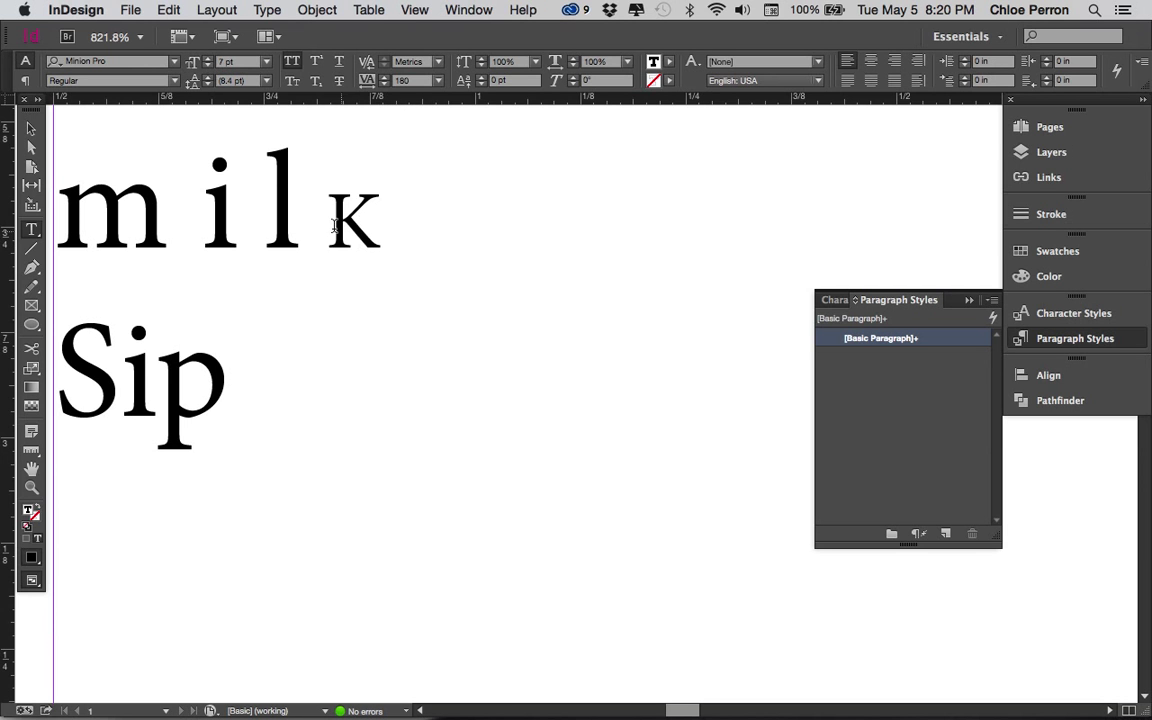
Set the kerning between the l and K in milk to 50.
{"action": "left_click", "coordinate": [384, 58]}
{"action": "left_click", "coordinate": [384, 58]}
{"action": "left_click", "coordinate": [384, 58]}
{"action": "left_click", "coordinate": [384, 58]}
{"action": "left_click", "coordinate": [384, 58]}
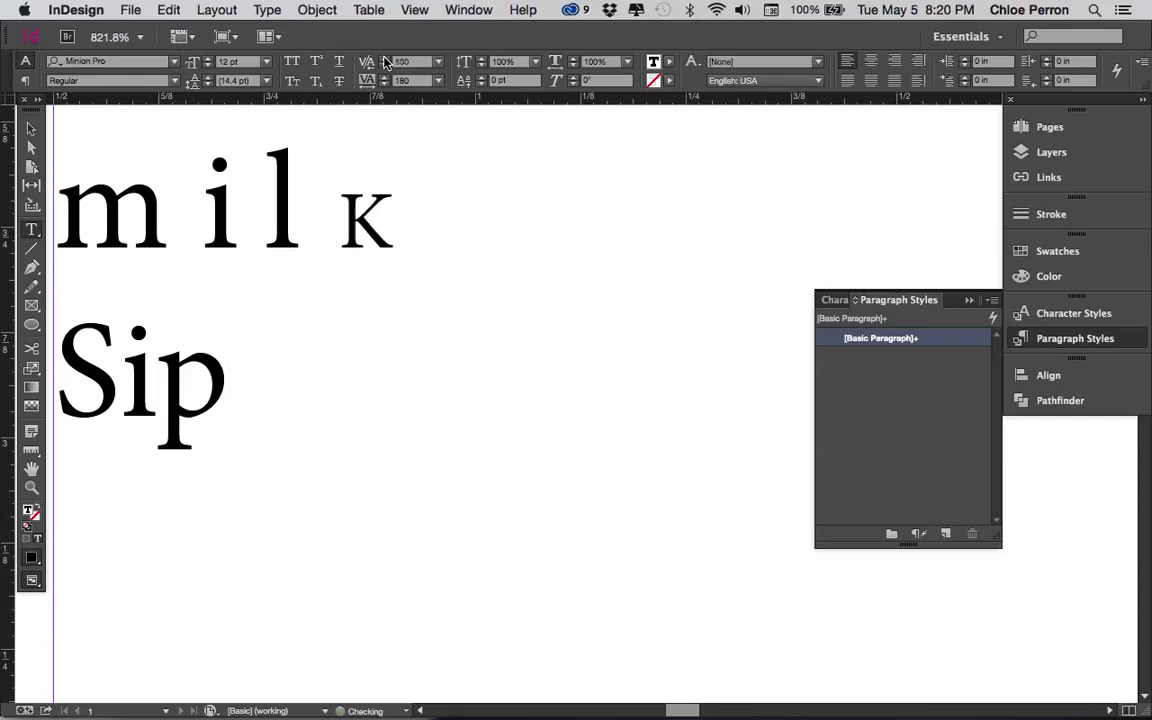
{"action": "left_click", "coordinate": [384, 58]}
{"action": "left_click", "coordinate": [384, 58]}
{"action": "left_click", "coordinate": [384, 66]}
{"action": "left_click", "coordinate": [384, 66]}
{"action": "left_click", "coordinate": [384, 66]}
{"action": "left_click", "coordinate": [384, 66]}
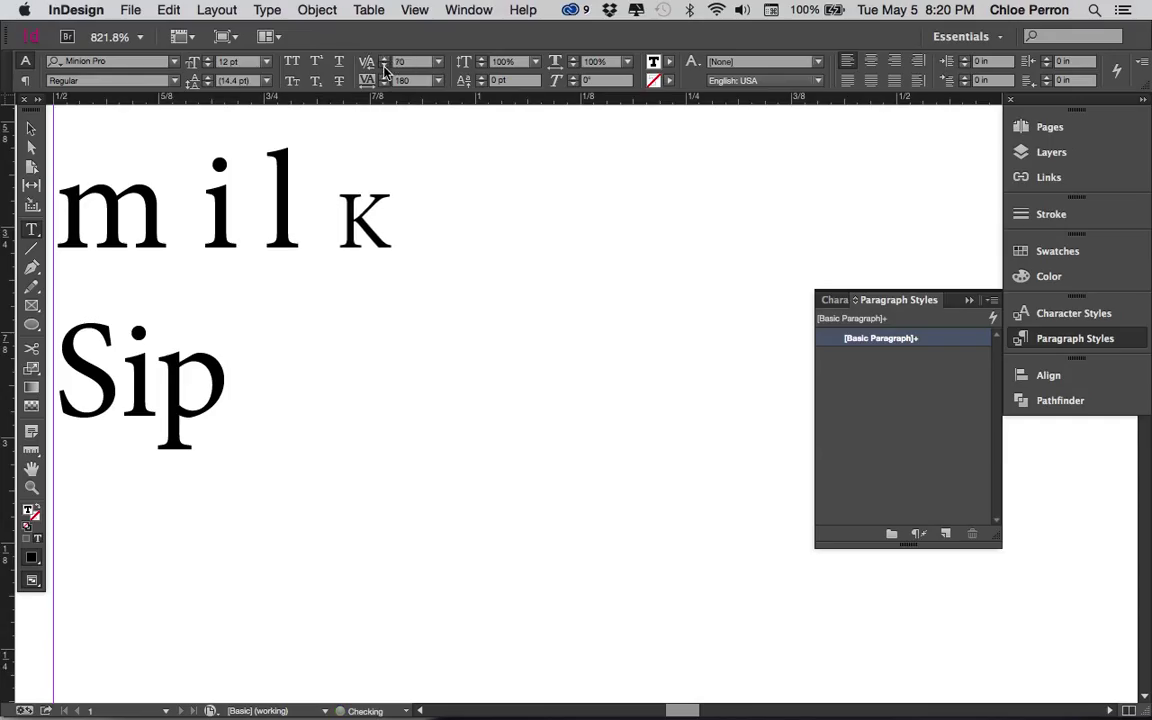
{"action": "left_click", "coordinate": [384, 66]}
{"action": "left_click", "coordinate": [384, 66]}
{"action": "left_click", "coordinate": [384, 66]}
{"action": "left_click", "coordinate": [384, 66]}
{"action": "left_click", "coordinate": [384, 66]}
{"action": "left_click", "coordinate": [384, 66]}
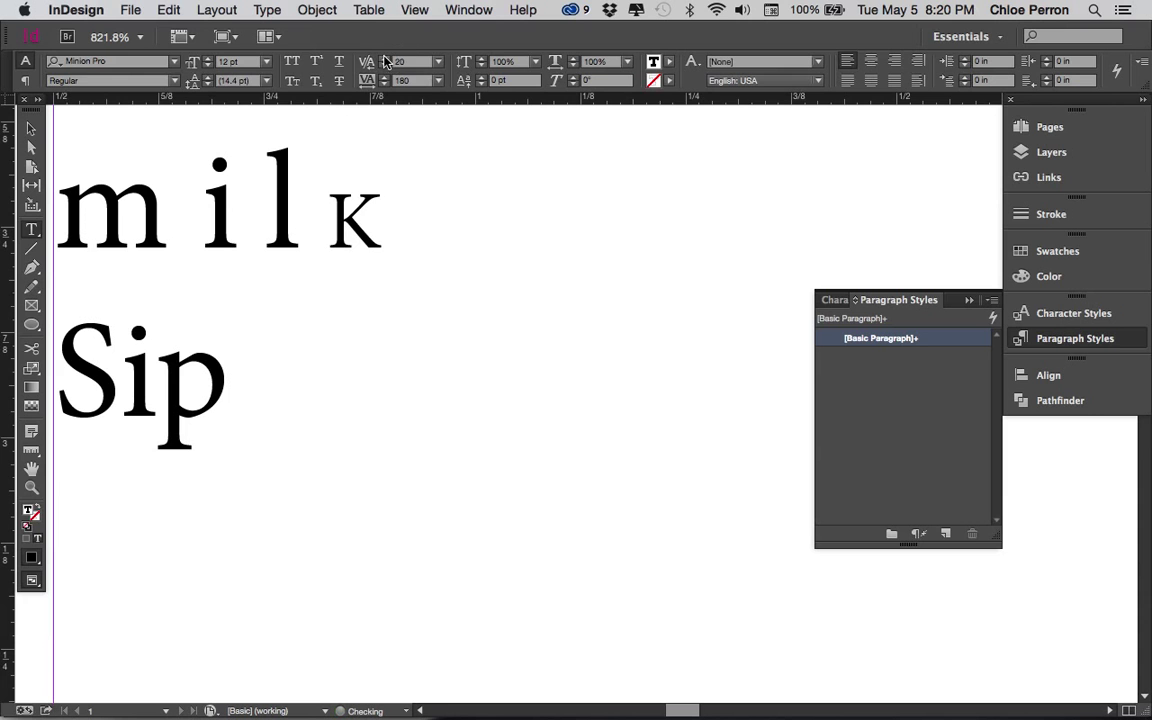
{"action": "key", "text": "alt+Right"}
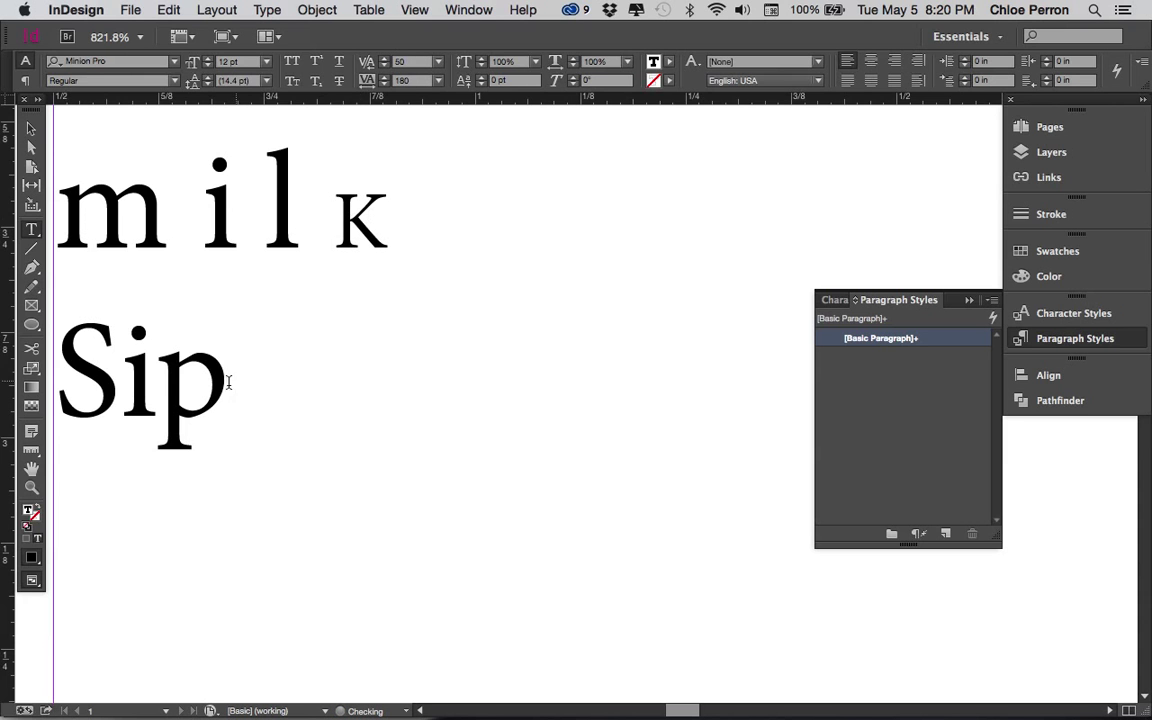
Select Sip and raise its tracking to 140.
{"action": "left_click_drag", "start_coordinate": [229, 381], "coordinate": [58, 355]}
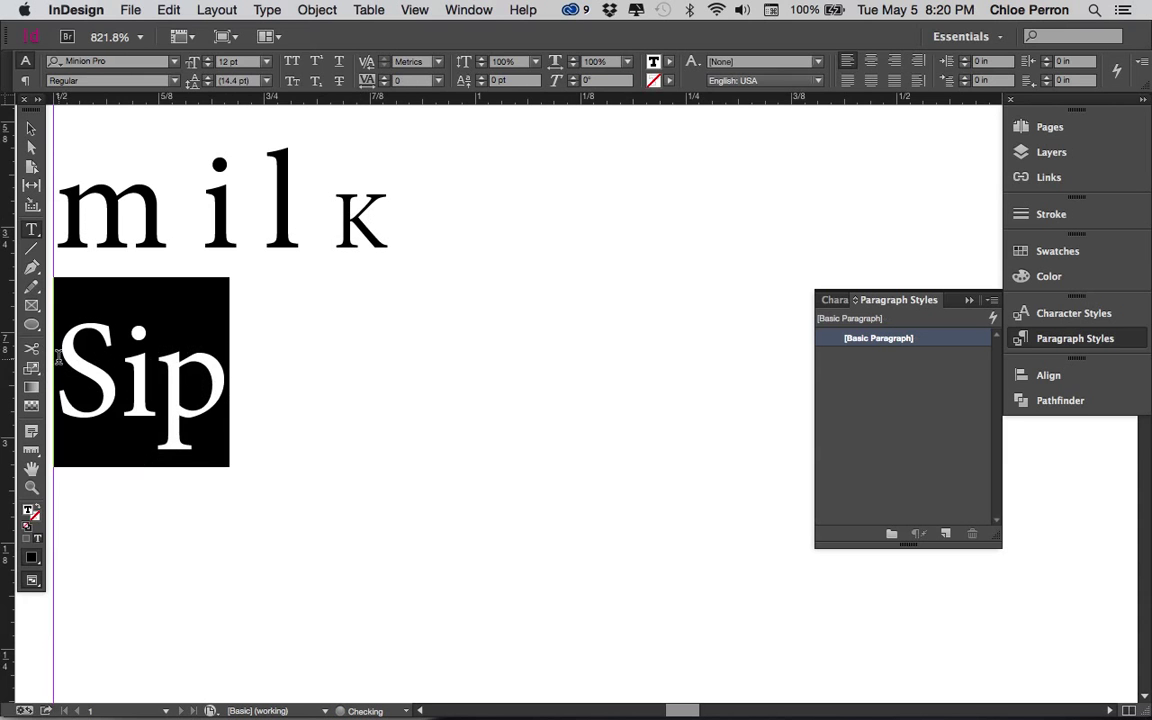
{"action": "left_click", "coordinate": [383, 77]}
{"action": "left_click", "coordinate": [383, 77]}
{"action": "left_click", "coordinate": [383, 77]}
{"action": "left_click", "coordinate": [383, 77]}
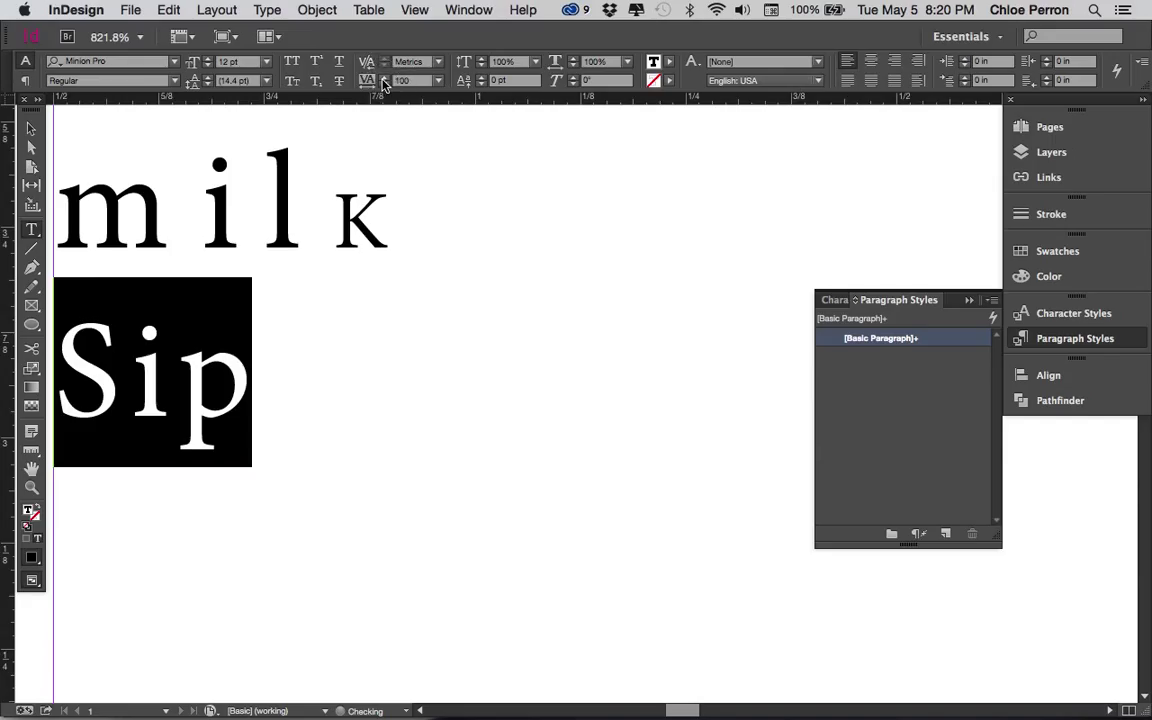
{"action": "left_click", "coordinate": [383, 77]}
{"action": "left_click", "coordinate": [383, 77]}
{"action": "left_click", "coordinate": [383, 77]}
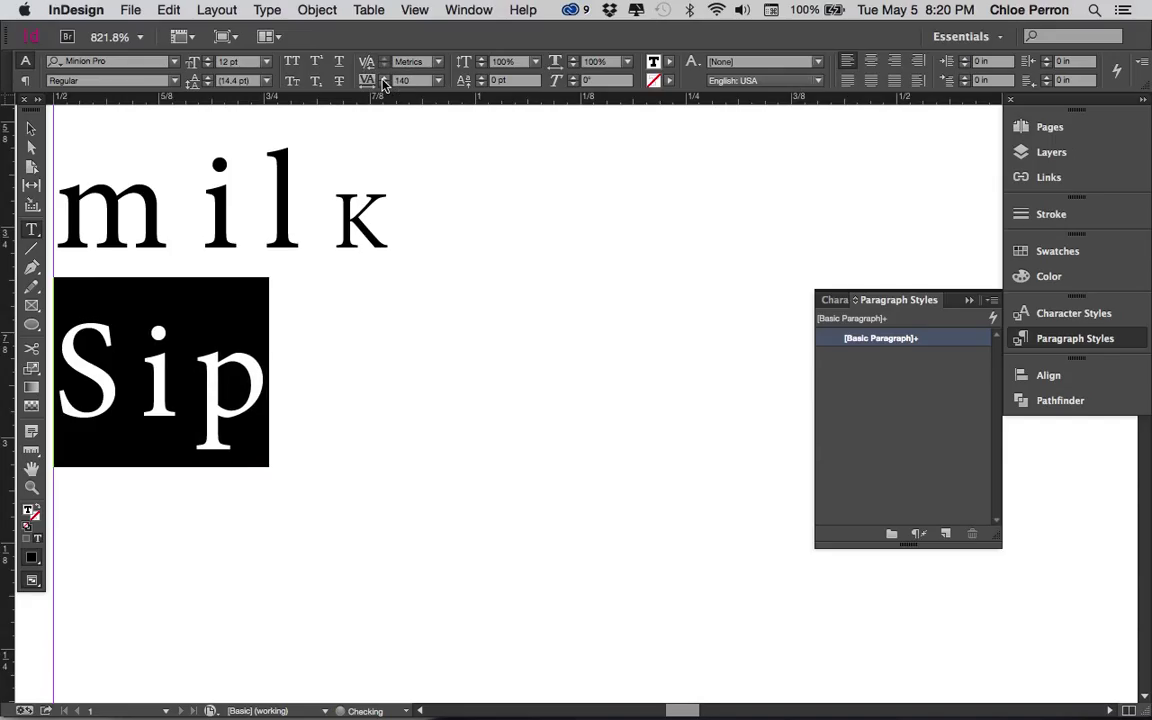
Fit the page, zoom in on the word list, and select text from wonder through Ribbon.
{"action": "double_click", "coordinate": [30, 465]}
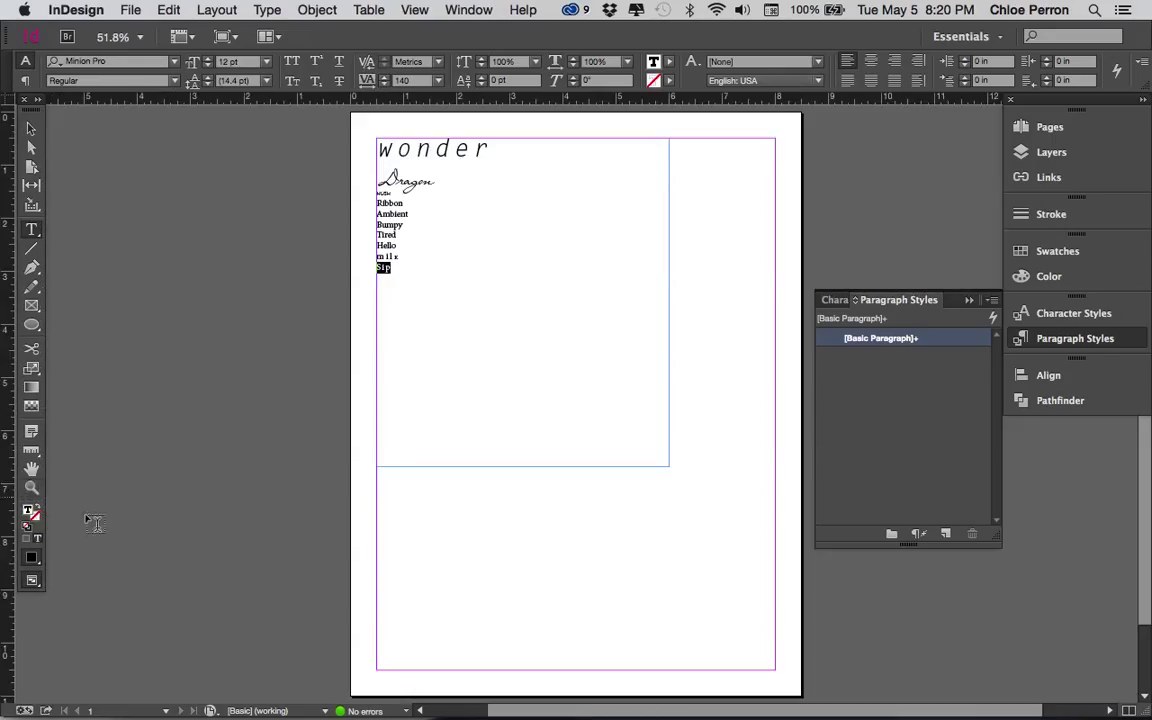
{"action": "left_click", "coordinate": [31, 487]}
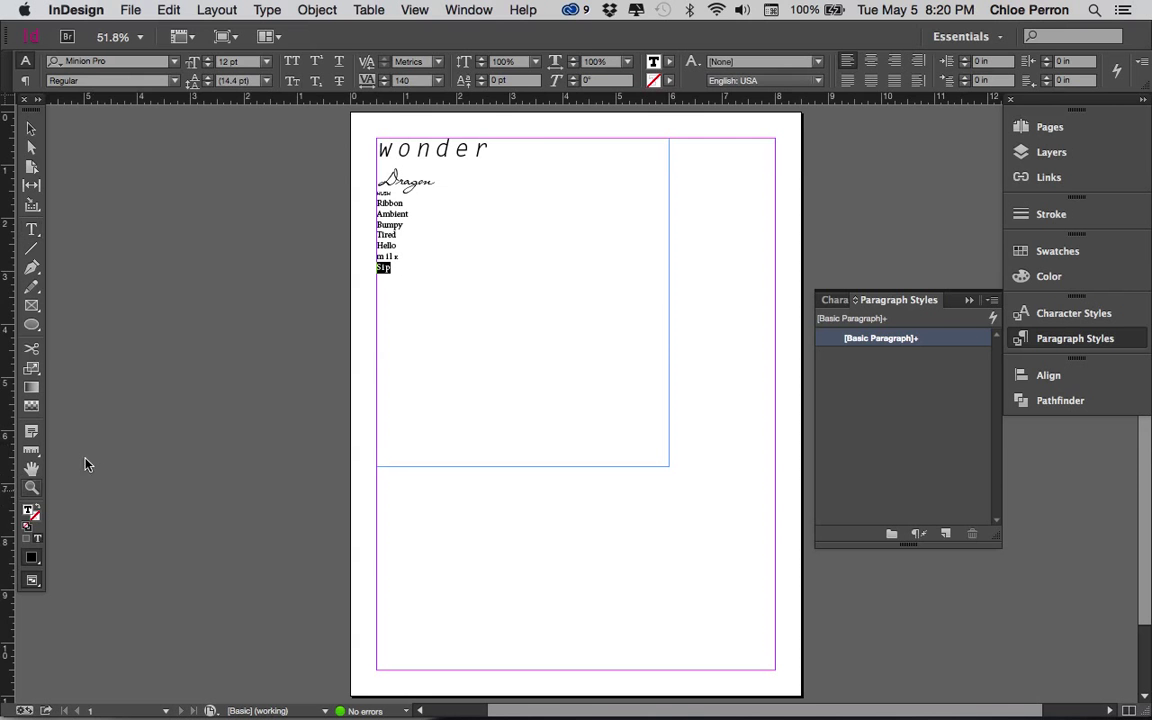
{"action": "left_click_drag", "start_coordinate": [357, 133], "coordinate": [576, 377]}
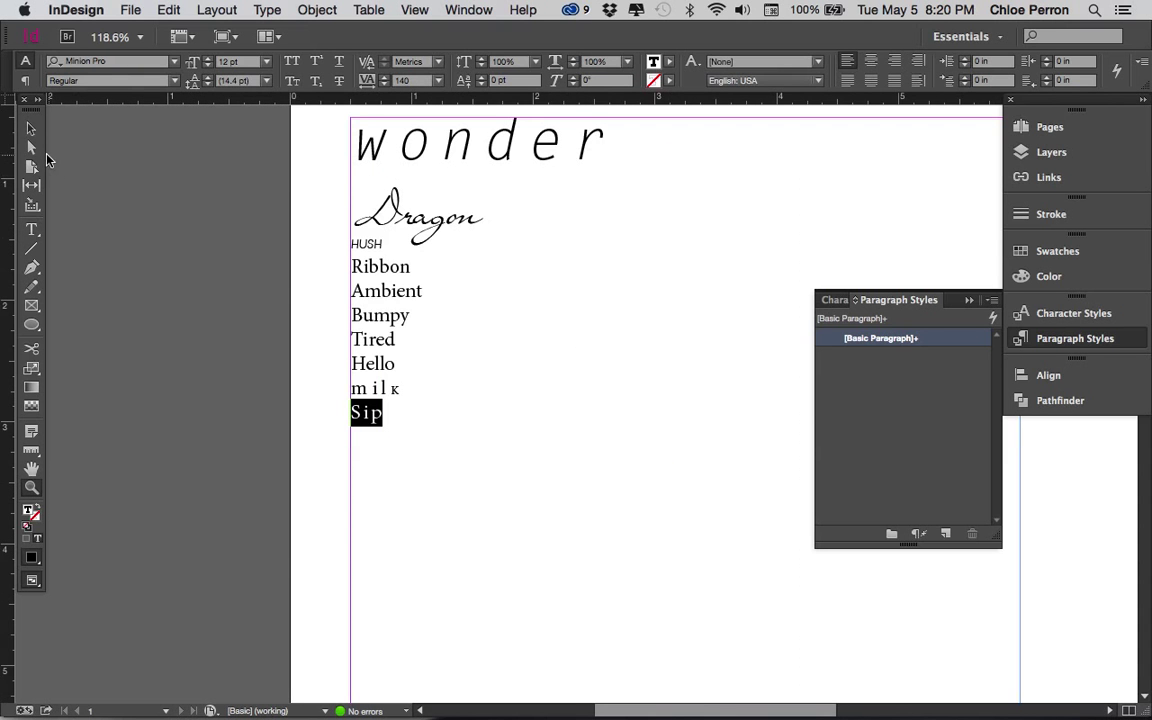
{"action": "left_click", "coordinate": [33, 132]}
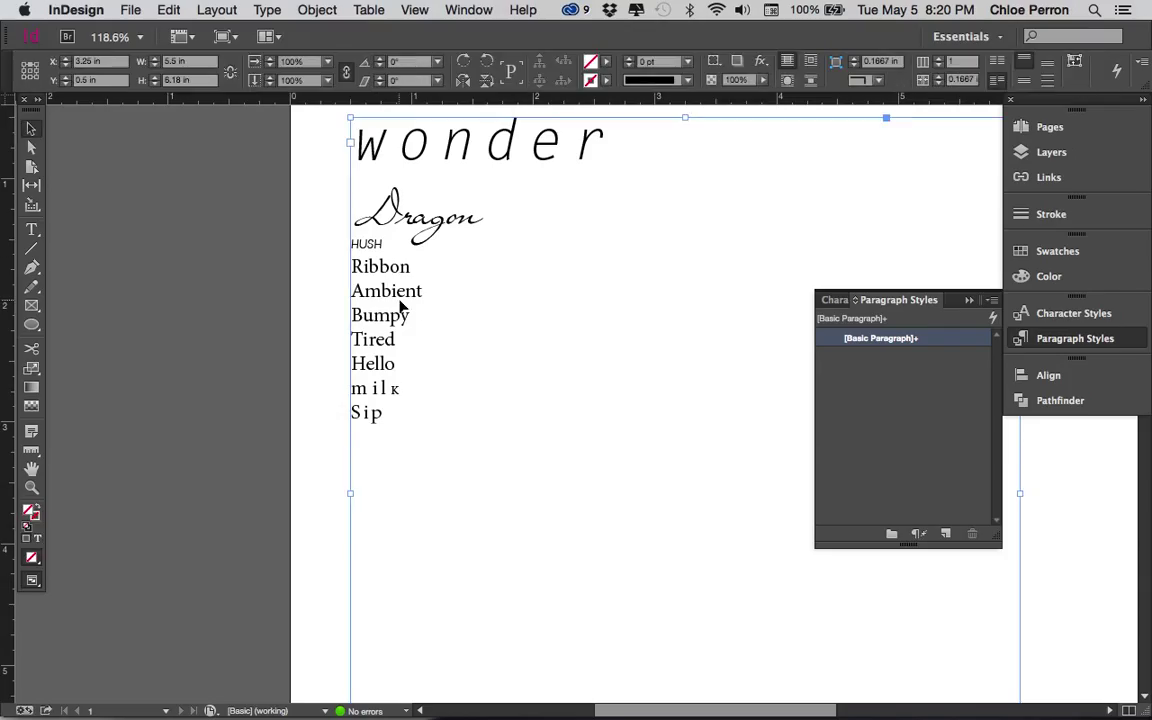
{"action": "double_click", "coordinate": [381, 138]}
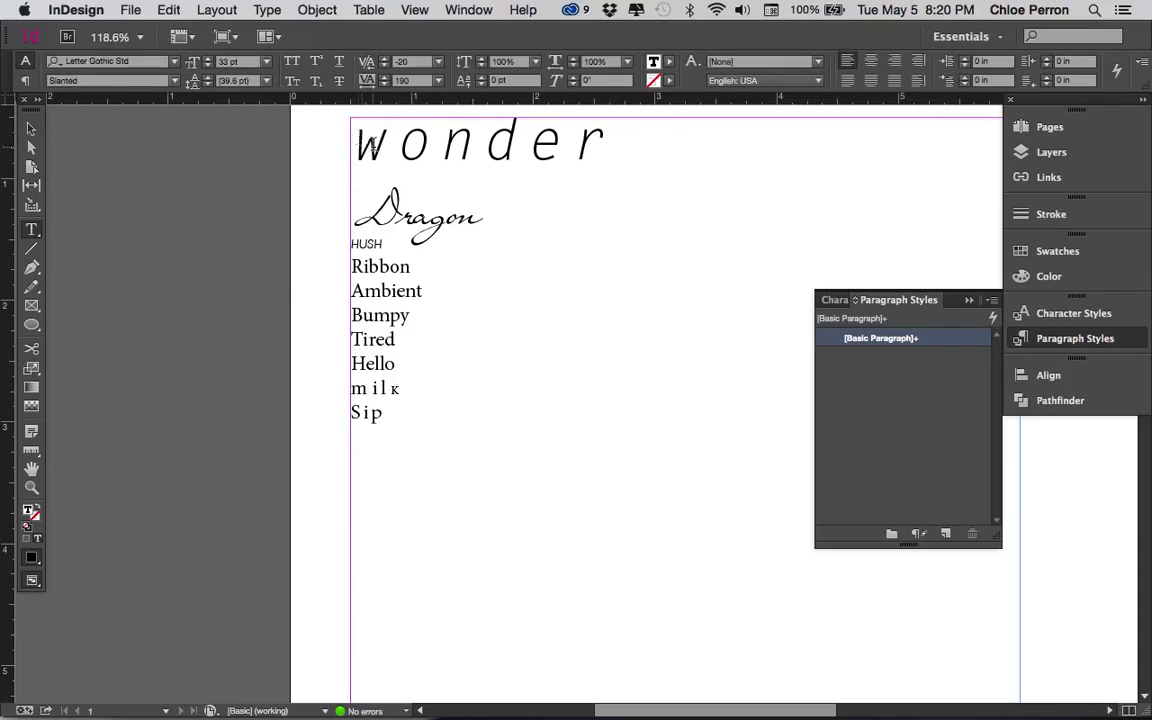
{"action": "left_click_drag", "start_coordinate": [357, 138], "coordinate": [402, 268]}
Inspect Ribbon and the w of wonder by selecting each in turn.
{"action": "left_click_drag", "start_coordinate": [440, 424], "coordinate": [440, 417]}
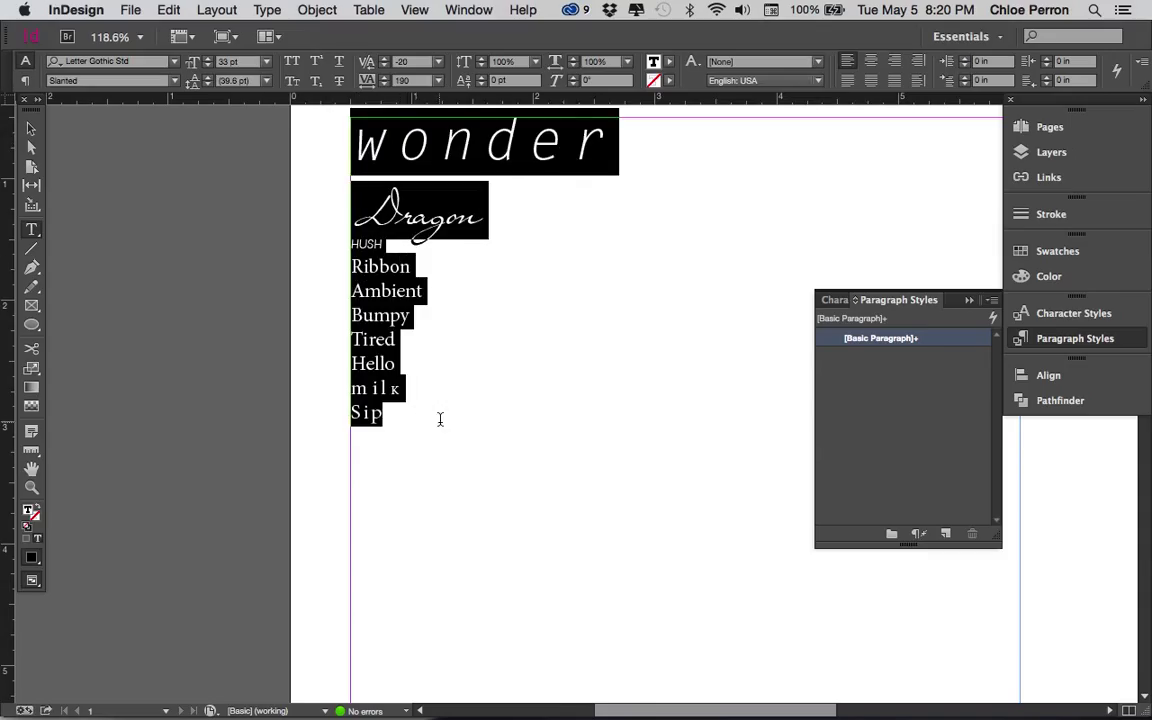
{"action": "left_click", "coordinate": [404, 288]}
{"action": "double_click", "coordinate": [413, 257]}
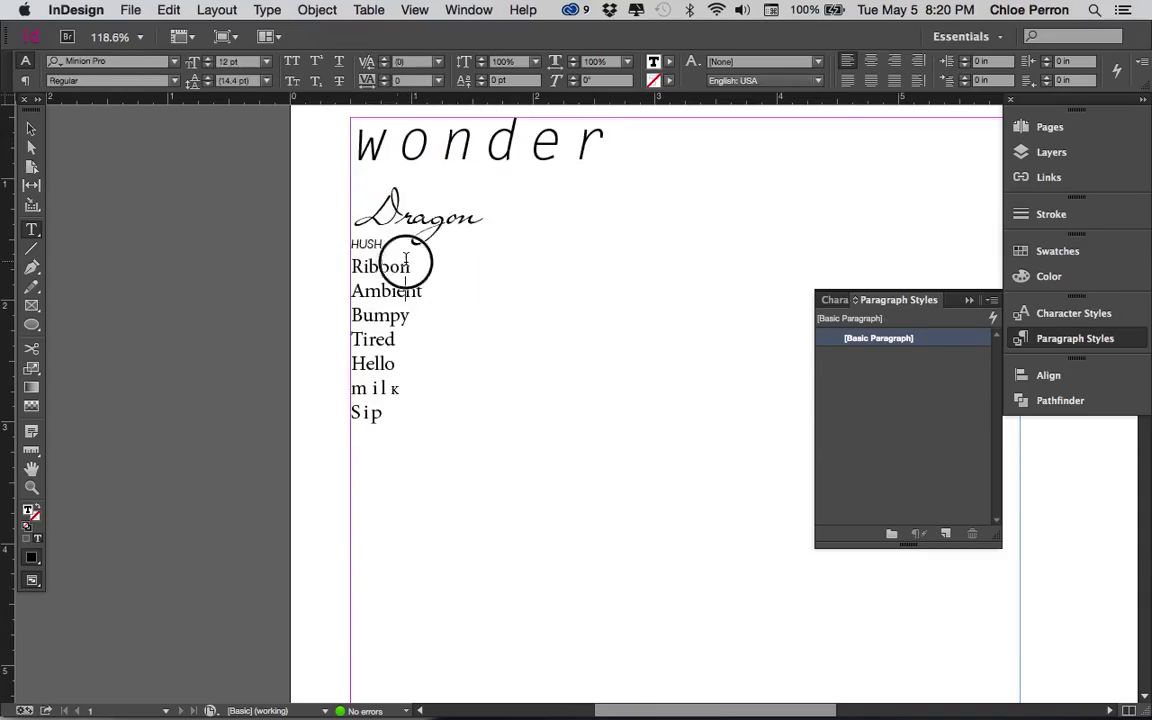
{"action": "left_click", "coordinate": [391, 172]}
{"action": "left_click", "coordinate": [383, 148]}
{"action": "left_click_drag", "start_coordinate": [383, 148], "coordinate": [489, 145]}
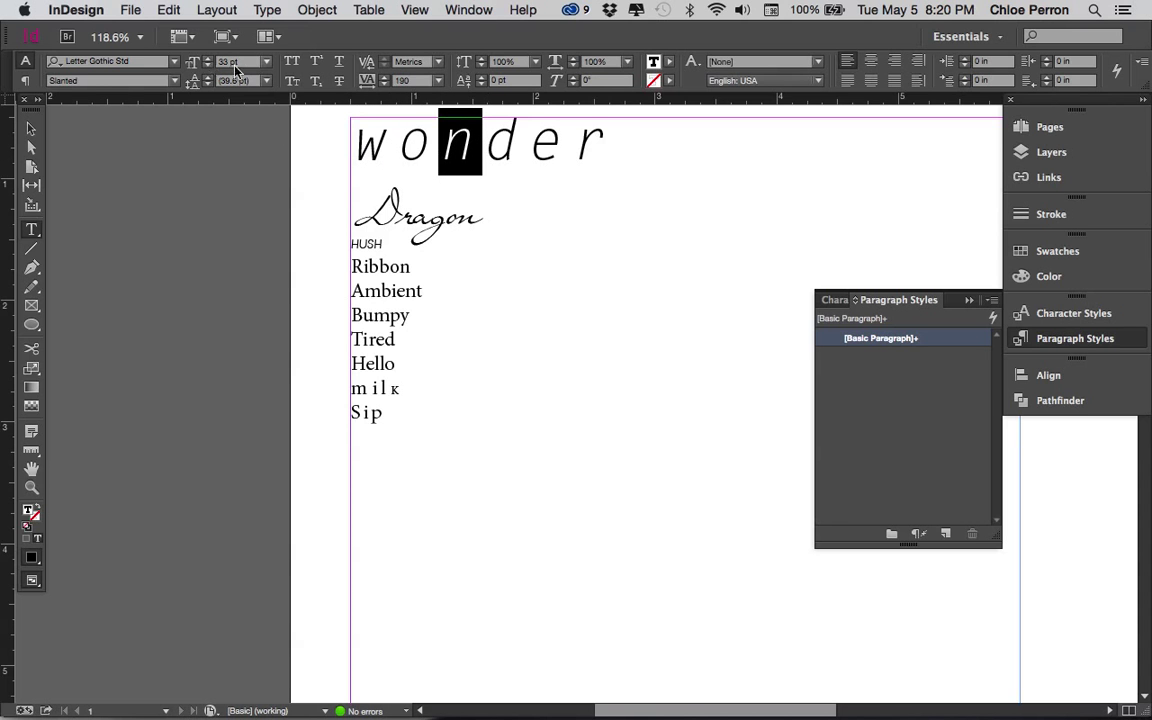
Check the Dragon, HUSH and Ribbon settings, then select the whole list from wonder to Sip.
{"action": "left_click", "coordinate": [360, 195]}
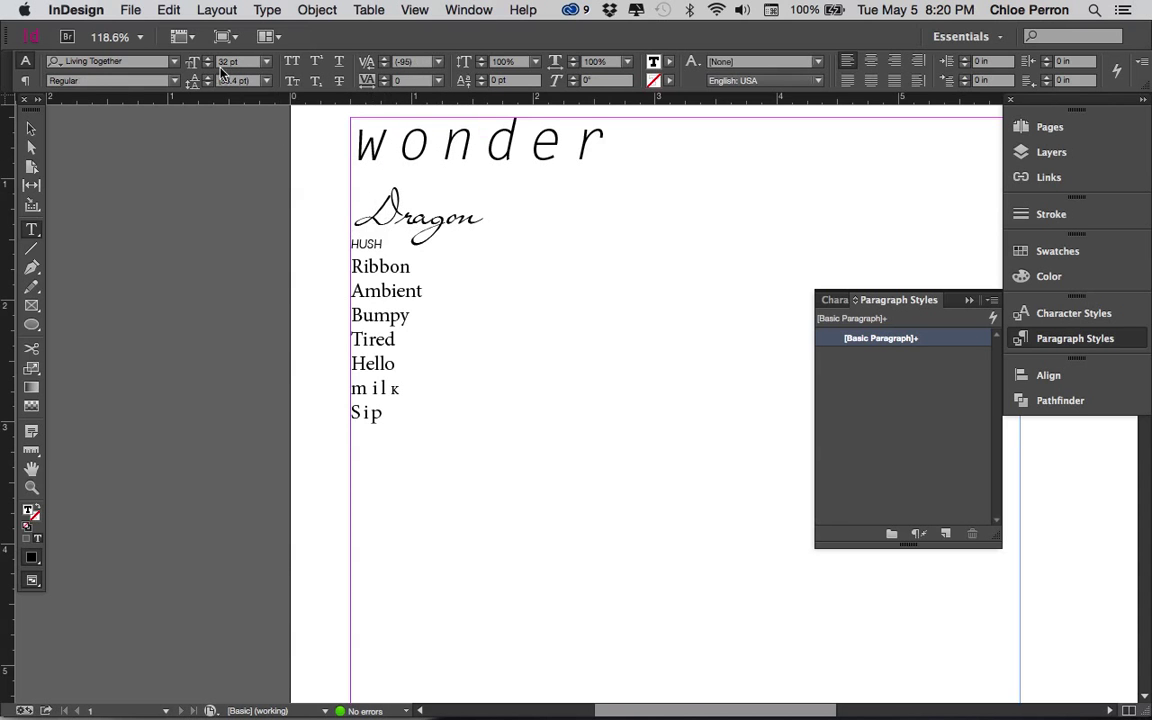
{"action": "left_click_drag", "start_coordinate": [418, 251], "coordinate": [321, 244]}
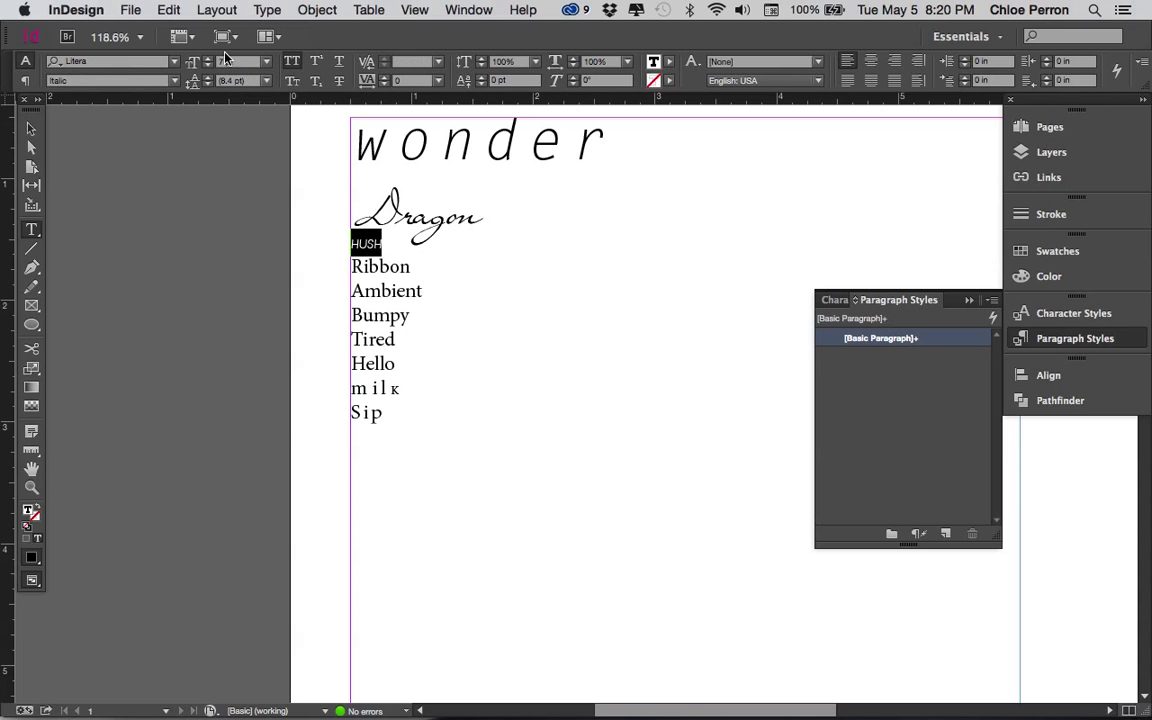
{"action": "double_click", "coordinate": [352, 267]}
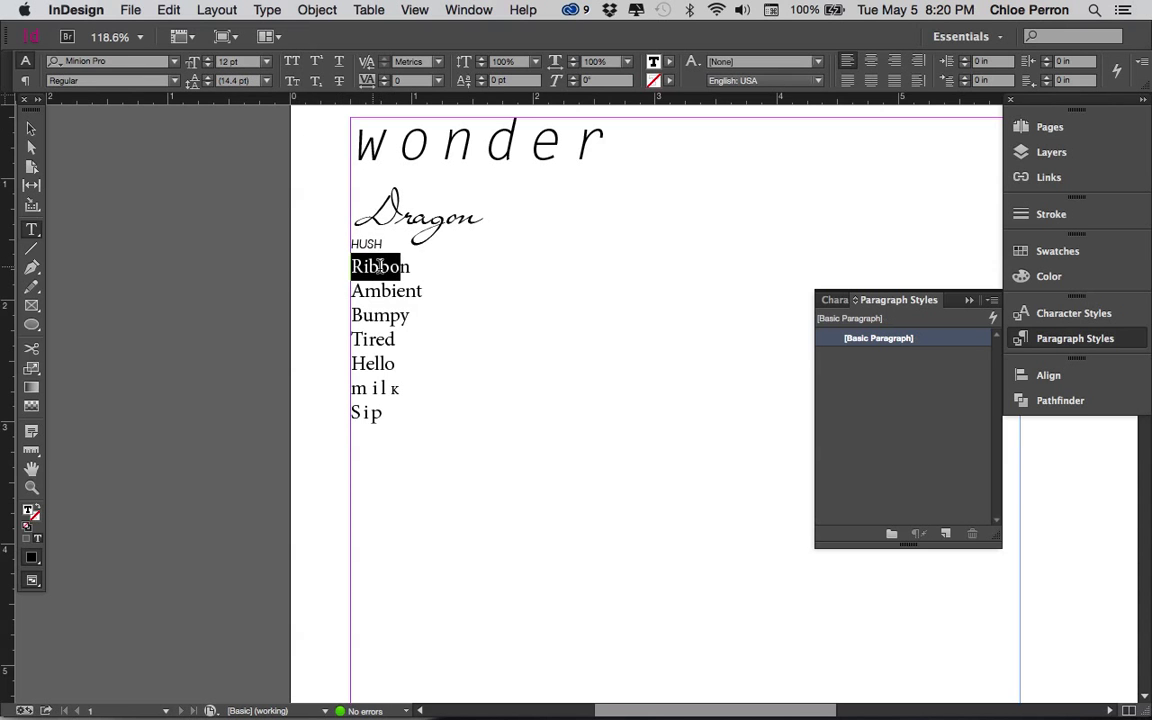
{"action": "left_click", "coordinate": [380, 226]}
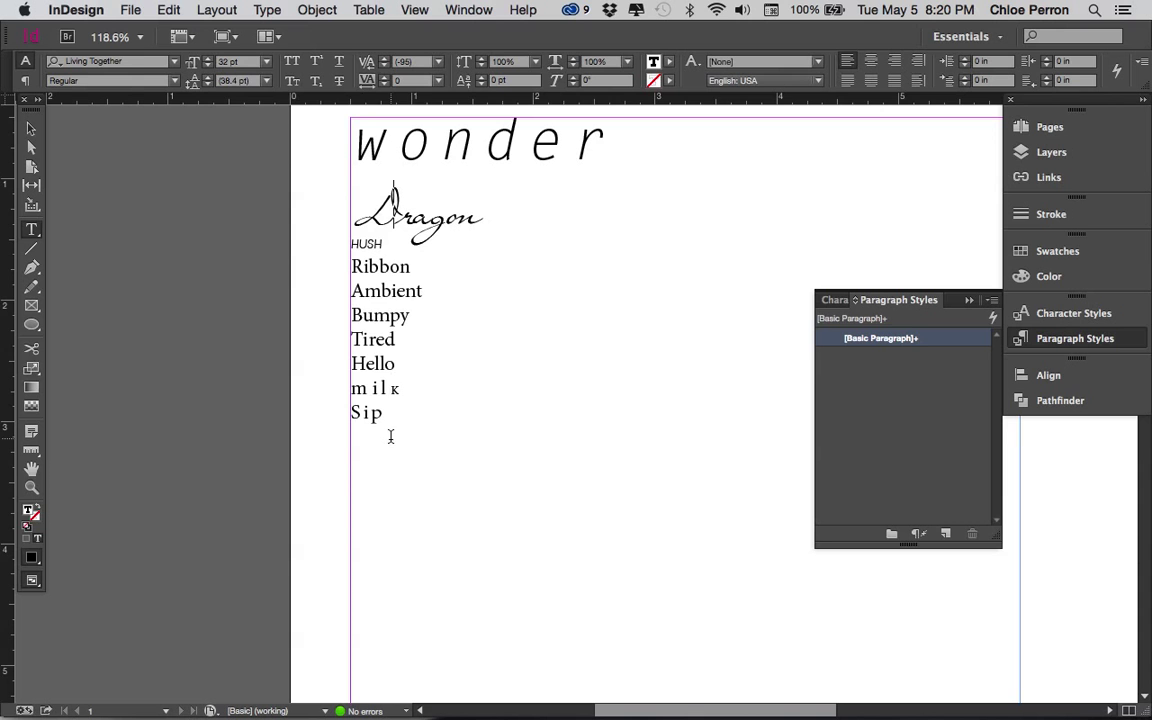
{"action": "left_click_drag", "start_coordinate": [382, 418], "coordinate": [348, 124]}
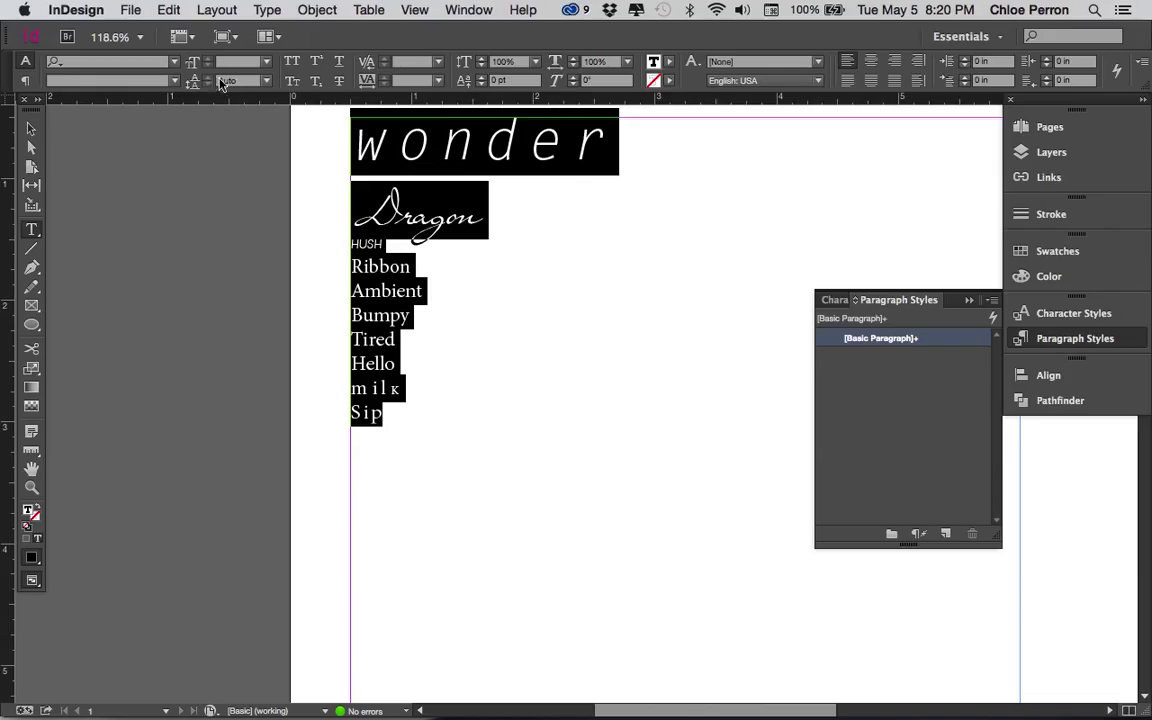
Set the list's leading to the 18 pt preset, then step it up to 29 pt.
{"action": "left_click", "coordinate": [266, 80]}
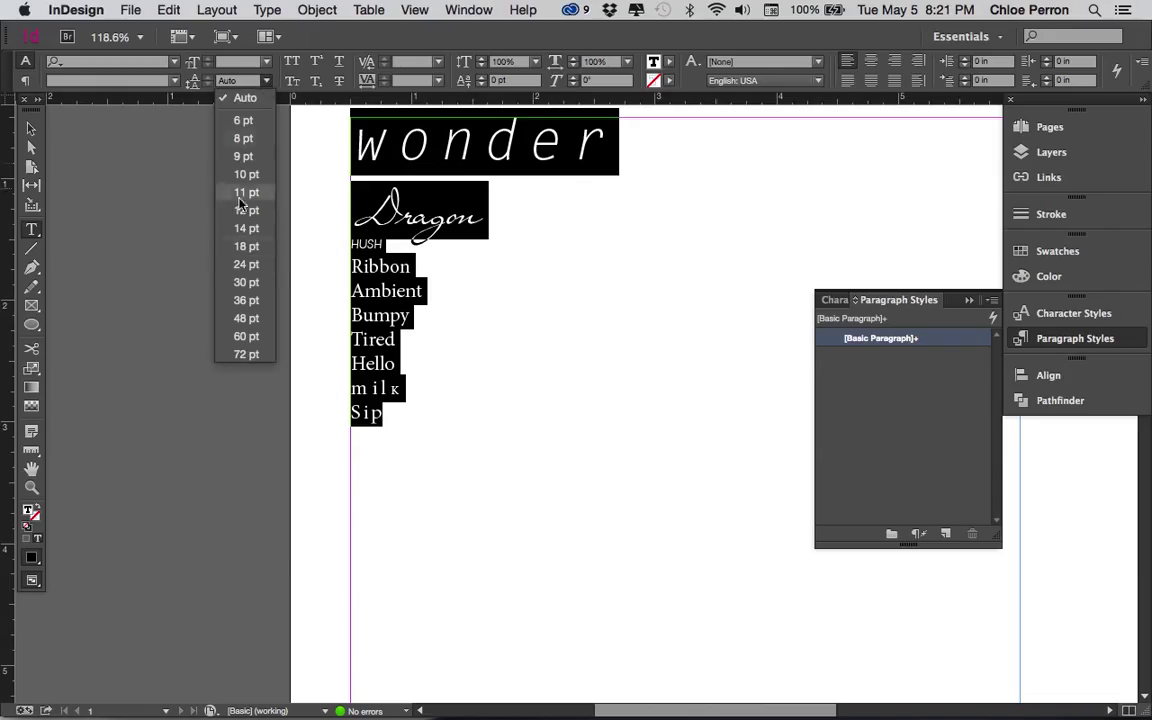
{"action": "left_click", "coordinate": [245, 247]}
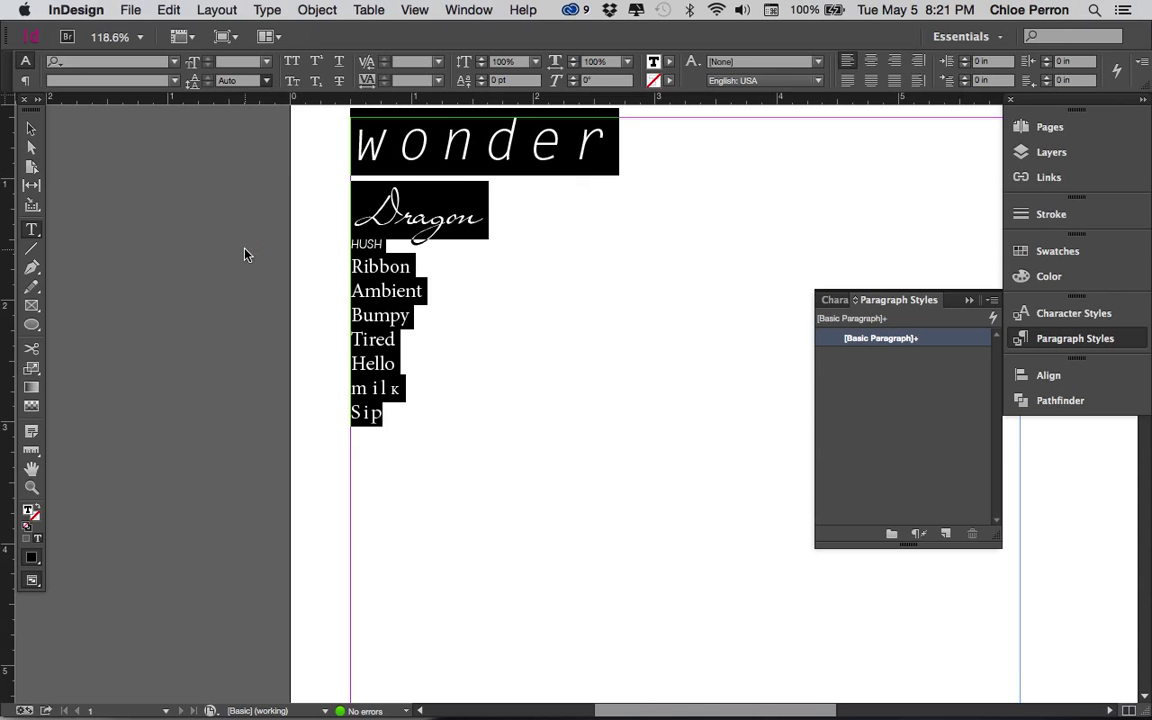
{"action": "left_click", "coordinate": [206, 78]}
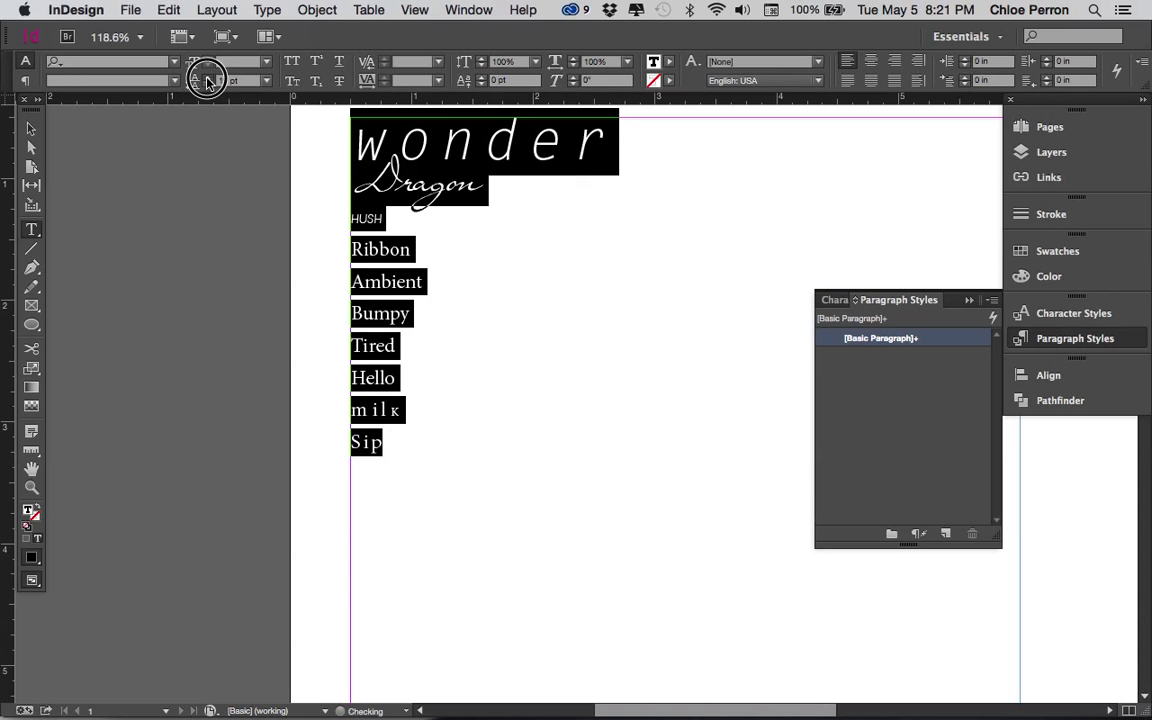
{"action": "left_click", "coordinate": [206, 78]}
{"action": "left_click", "coordinate": [206, 78]}
{"action": "left_click", "coordinate": [206, 78]}
{"action": "left_click", "coordinate": [206, 78]}
{"action": "left_click", "coordinate": [206, 78]}
{"action": "left_click", "coordinate": [206, 78]}
{"action": "left_click", "coordinate": [206, 78]}
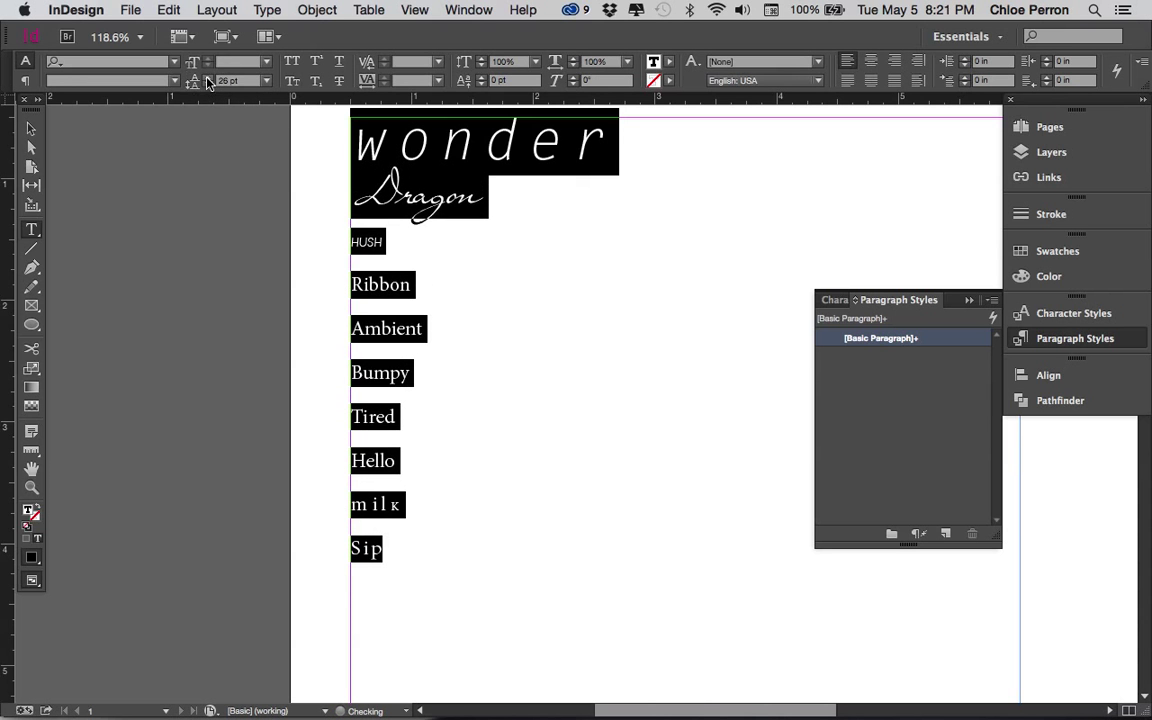
{"action": "left_click", "coordinate": [206, 78]}
{"action": "left_click", "coordinate": [206, 78]}
{"action": "left_click", "coordinate": [206, 78]}
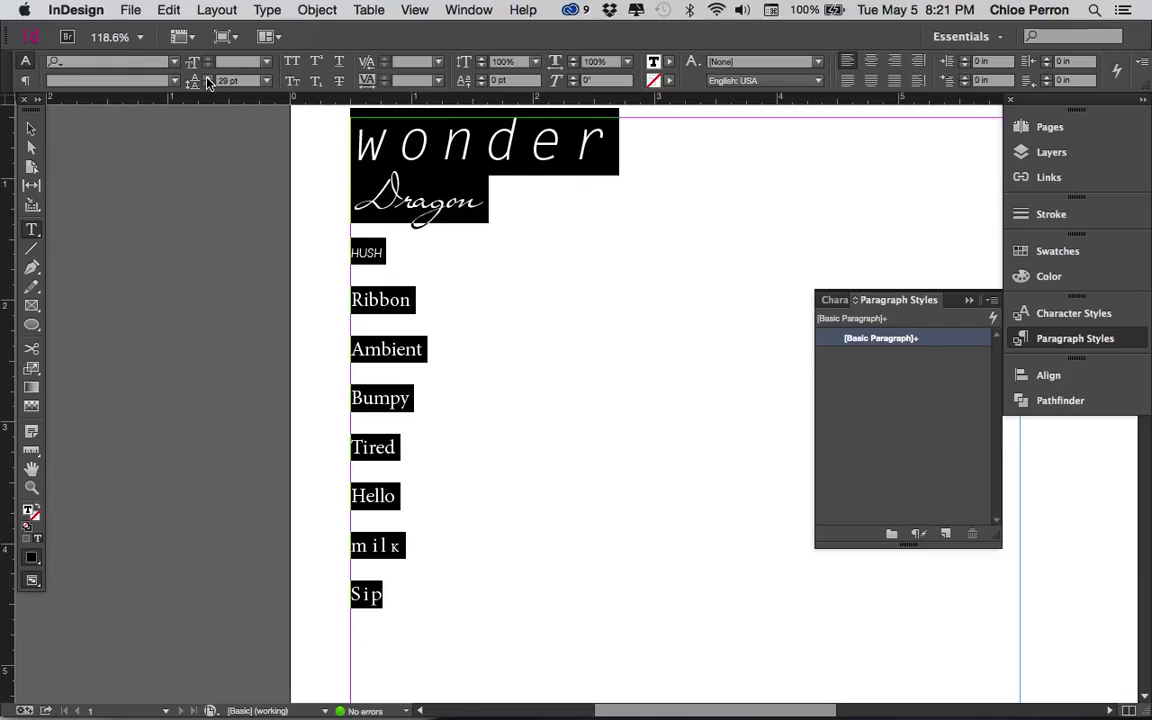
Inspect the kerning of wonder's final r and the Dragon and HUSH lines.
{"action": "left_click", "coordinate": [488, 140]}
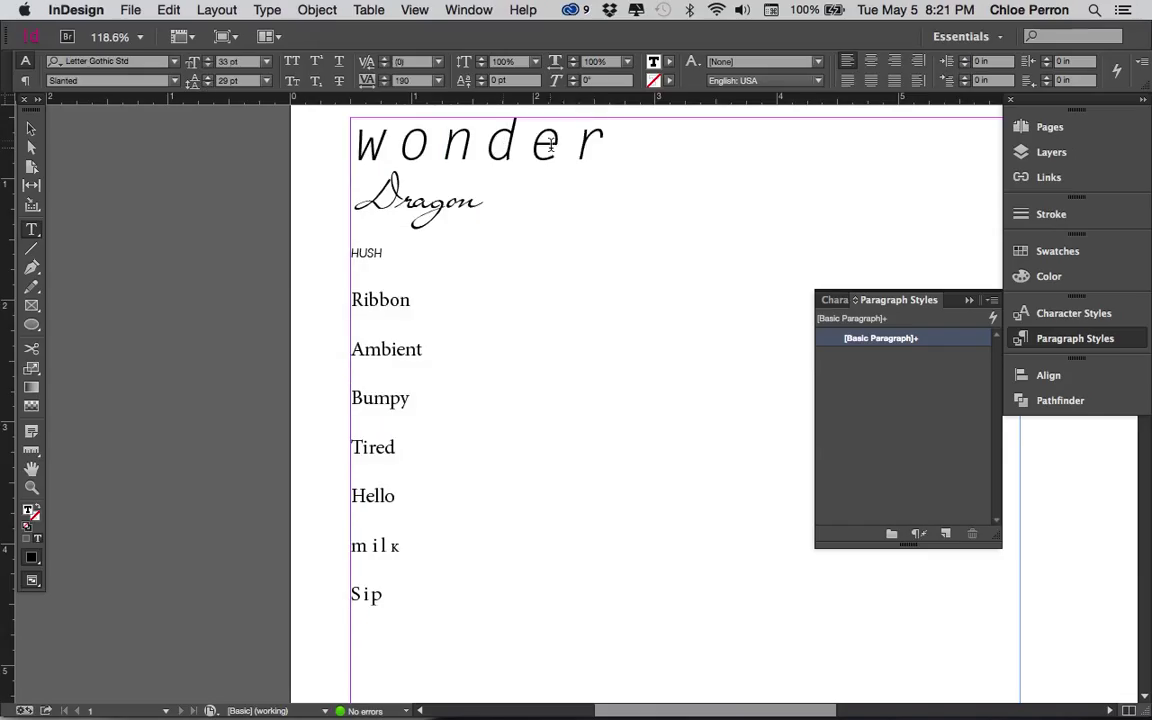
{"action": "left_click_drag", "start_coordinate": [593, 140], "coordinate": [570, 140]}
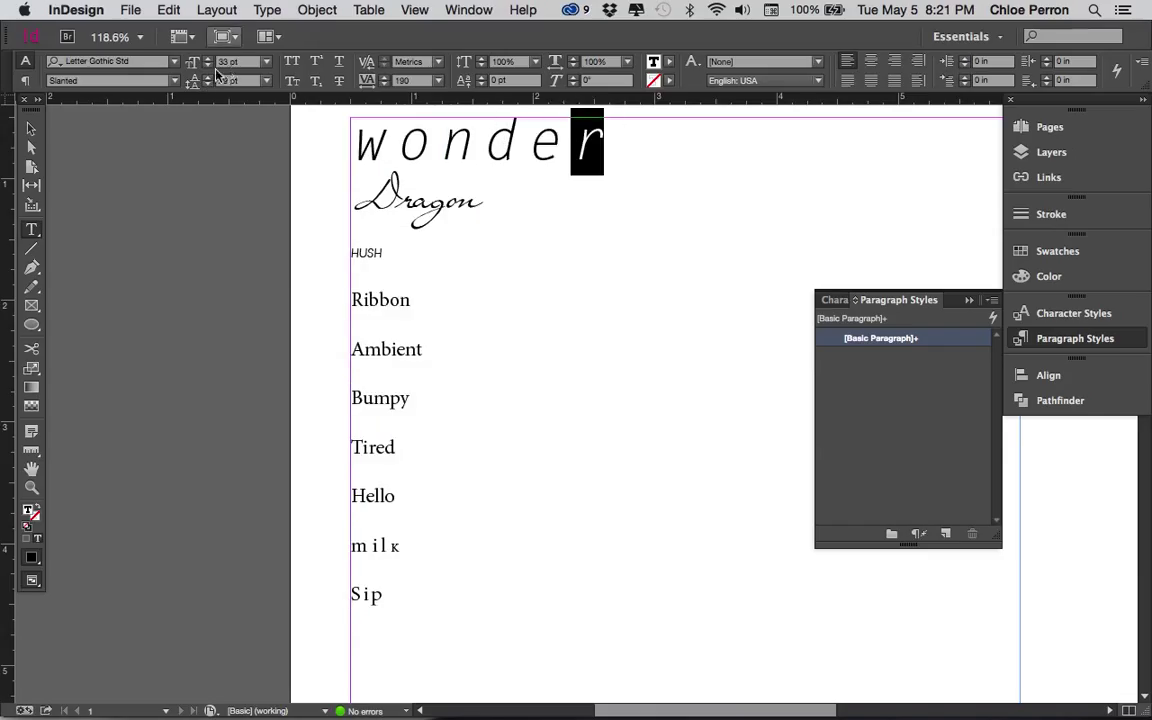
{"action": "left_click_drag", "start_coordinate": [406, 212], "coordinate": [419, 249]}
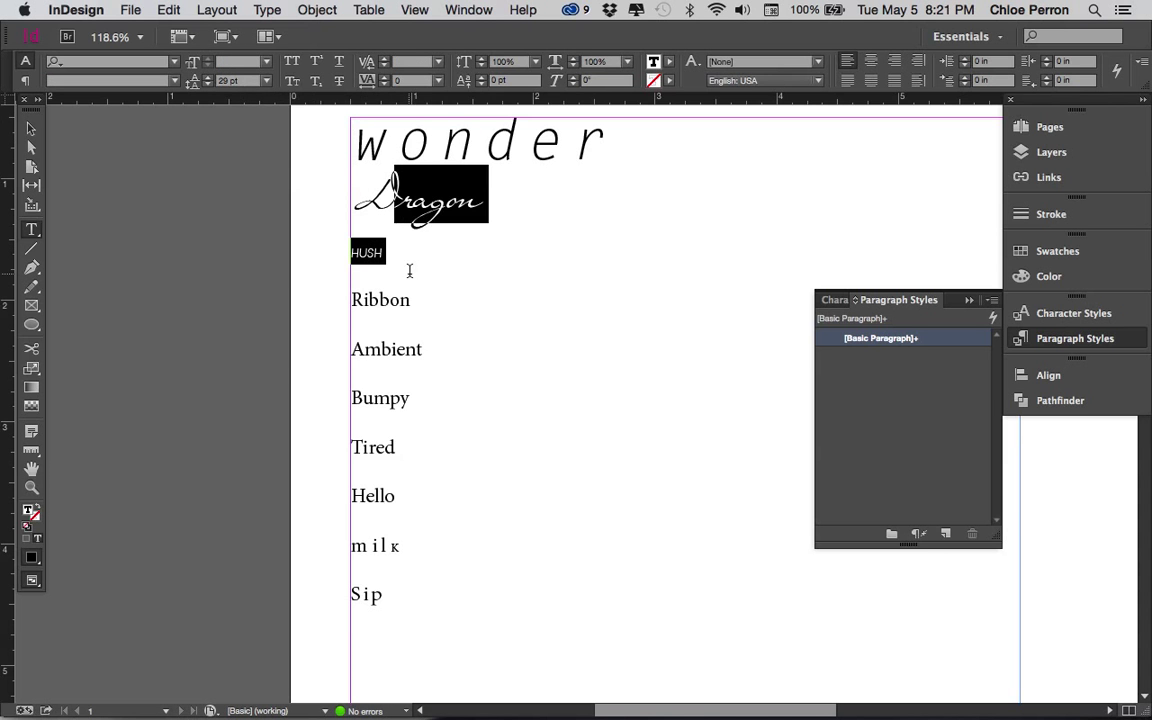
{"action": "left_click", "coordinate": [409, 270]}
{"action": "scroll", "coordinate": [427, 484], "scroll_direction": "up", "scroll_amount": 5}
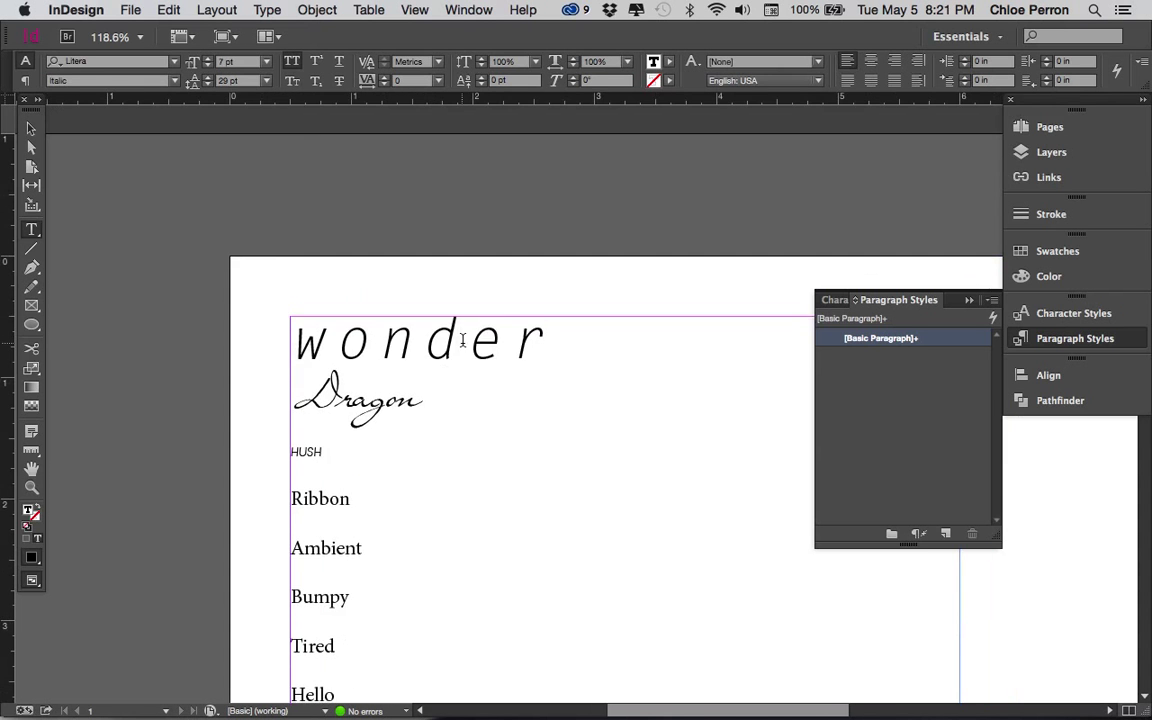
{"action": "scroll", "coordinate": [476, 298], "scroll_direction": "down", "scroll_amount": 2}
Copy the wonder line and paste it over Dragon, fixing a stray line break.
{"action": "left_click_drag", "start_coordinate": [563, 245], "coordinate": [278, 257]}
{"action": "key", "text": "super+c"}
{"action": "left_click_drag", "start_coordinate": [450, 310], "coordinate": [283, 296]}
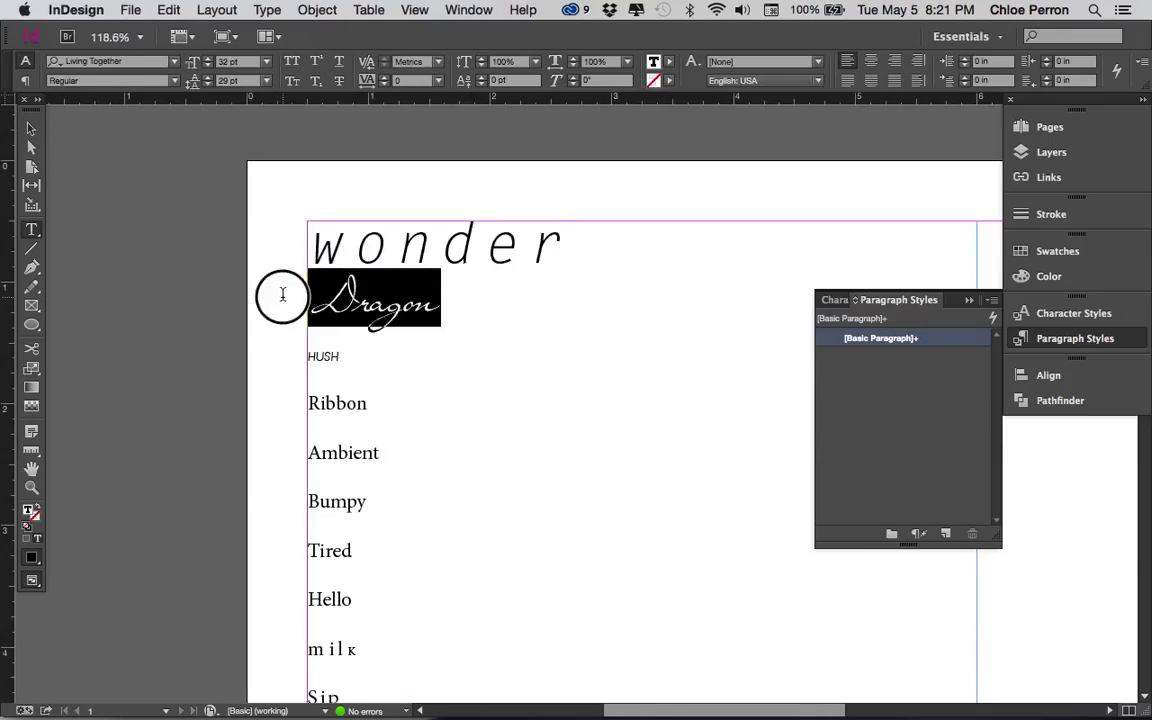
{"action": "key", "text": "super+v"}
{"action": "key", "text": "super+v"}
{"action": "key", "text": "super+Return"}
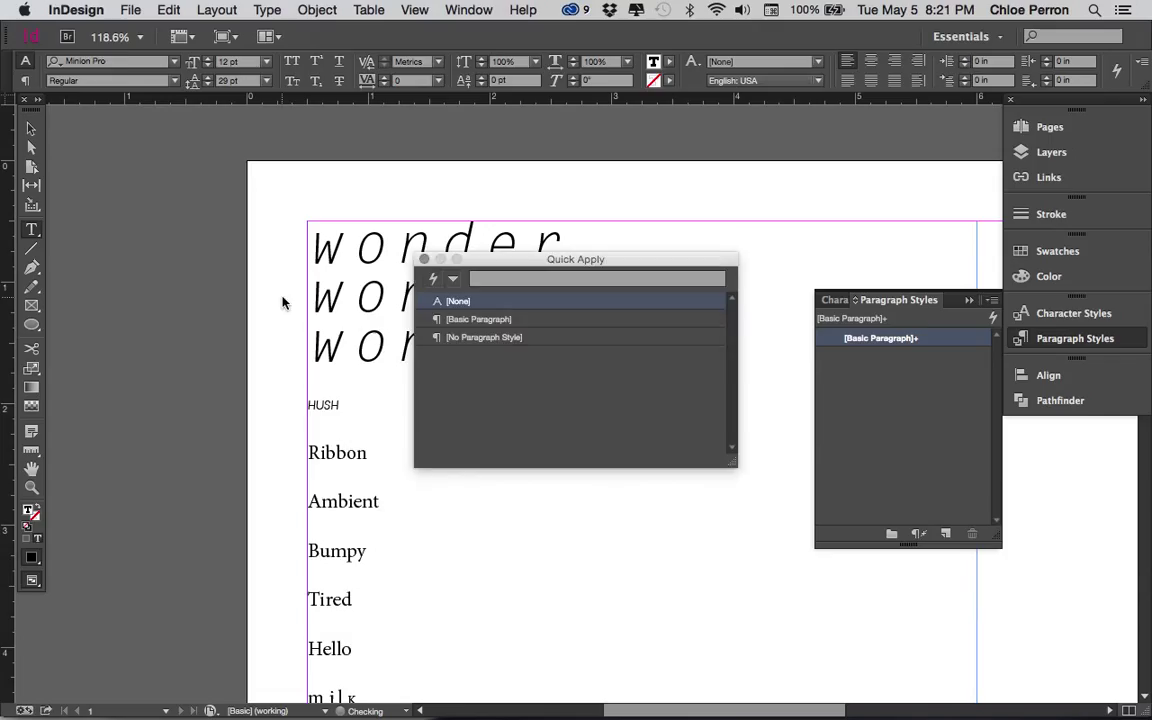
{"action": "key", "text": "Escape"}
{"action": "left_click", "coordinate": [428, 258]}
{"action": "key", "text": "Return"}
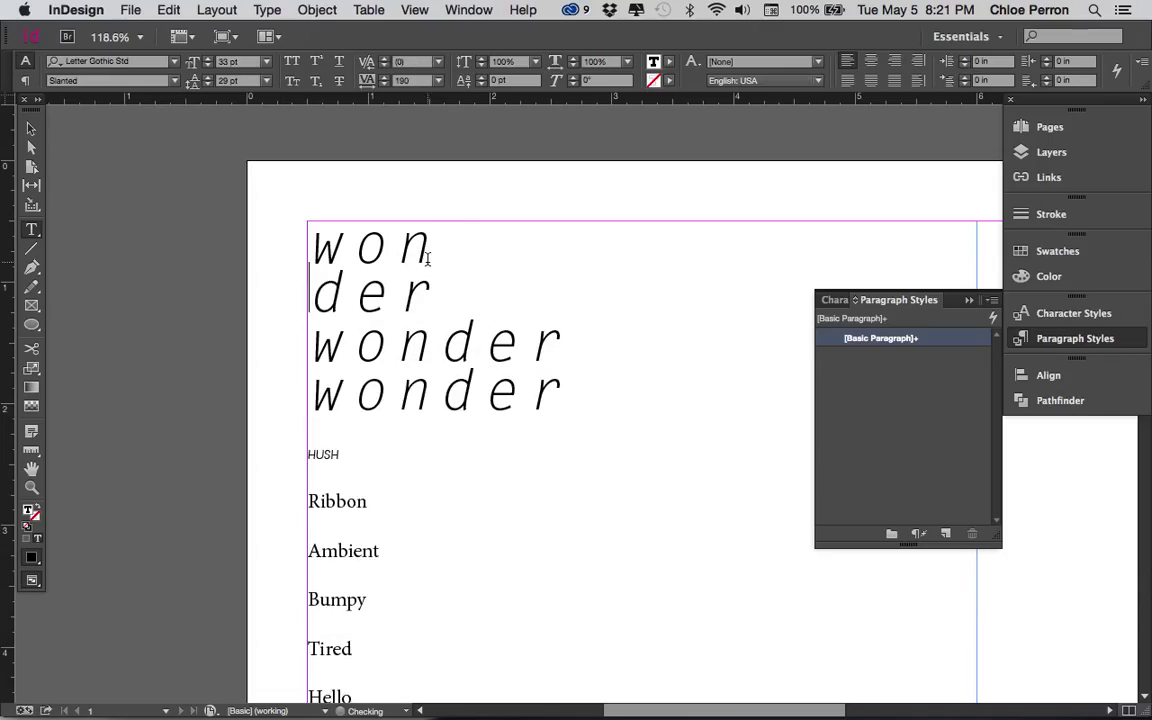
{"action": "key", "text": "BackSpace"}
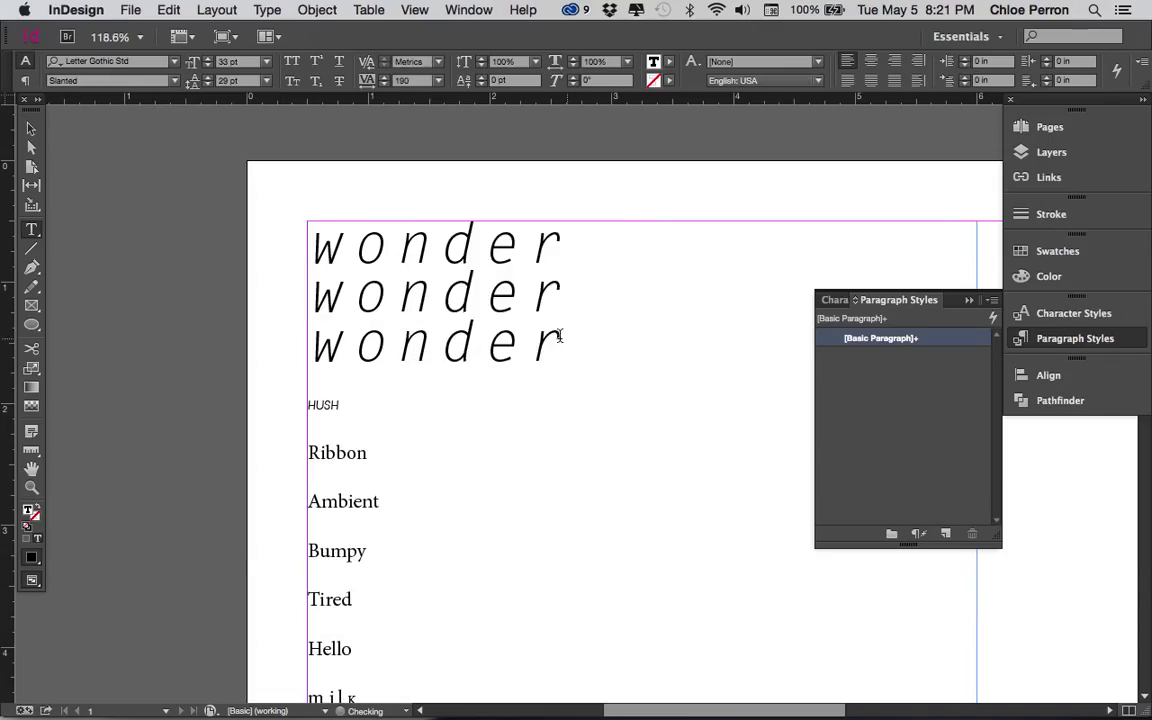
Replace the words from HUSH through Sip with three more pasted wonder lines.
{"action": "left_click_drag", "start_coordinate": [562, 350], "coordinate": [291, 217]}
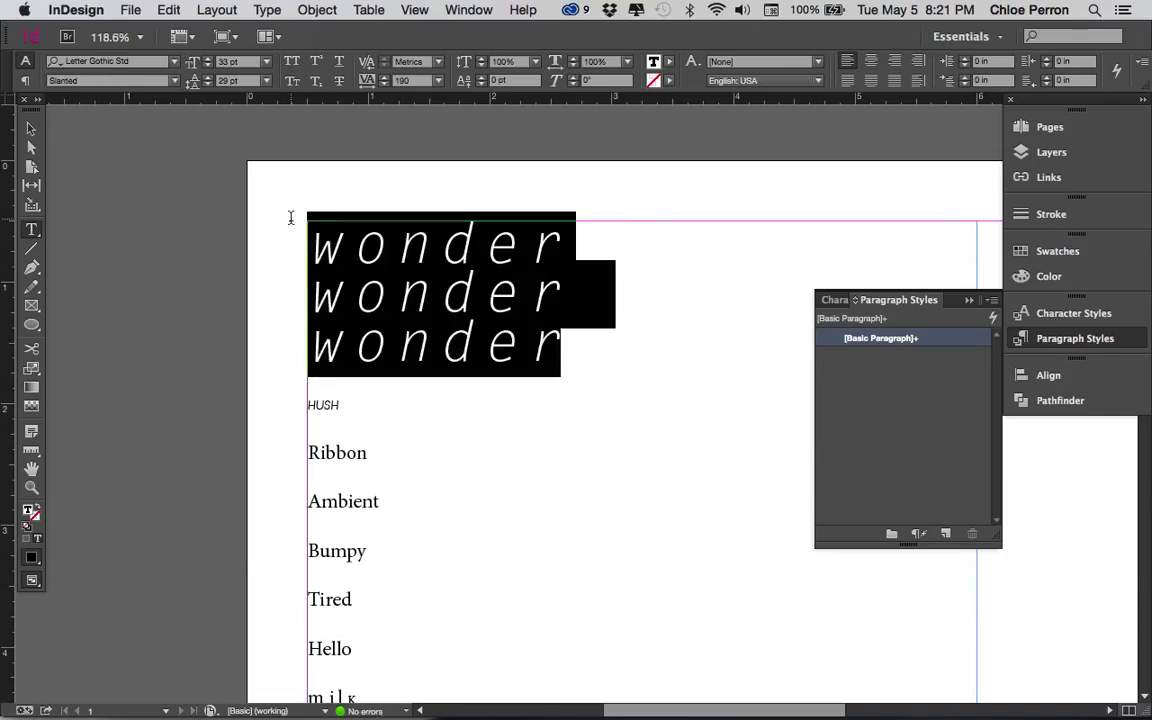
{"action": "left_click", "coordinate": [562, 344]}
{"action": "scroll", "coordinate": [396, 409], "scroll_direction": "down", "scroll_amount": 3}
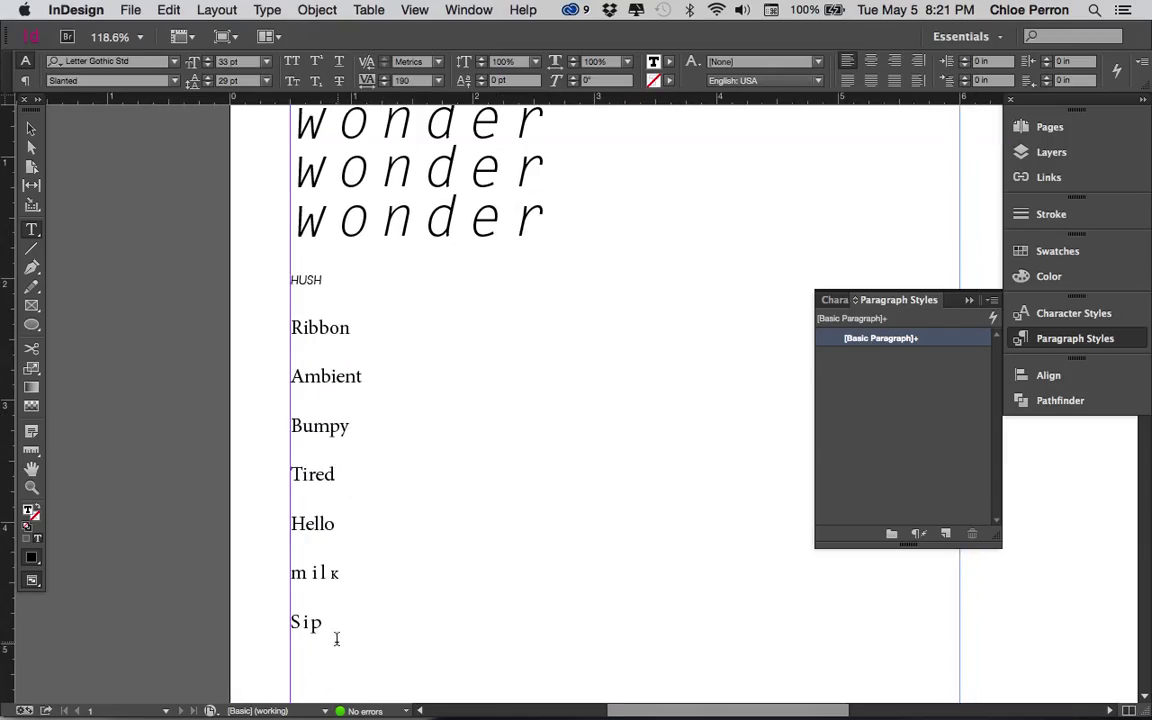
{"action": "left_click_drag", "start_coordinate": [334, 638], "coordinate": [270, 265]}
{"action": "key", "text": "super+v"}
{"action": "scroll", "coordinate": [278, 271], "scroll_direction": "up", "scroll_amount": 1}
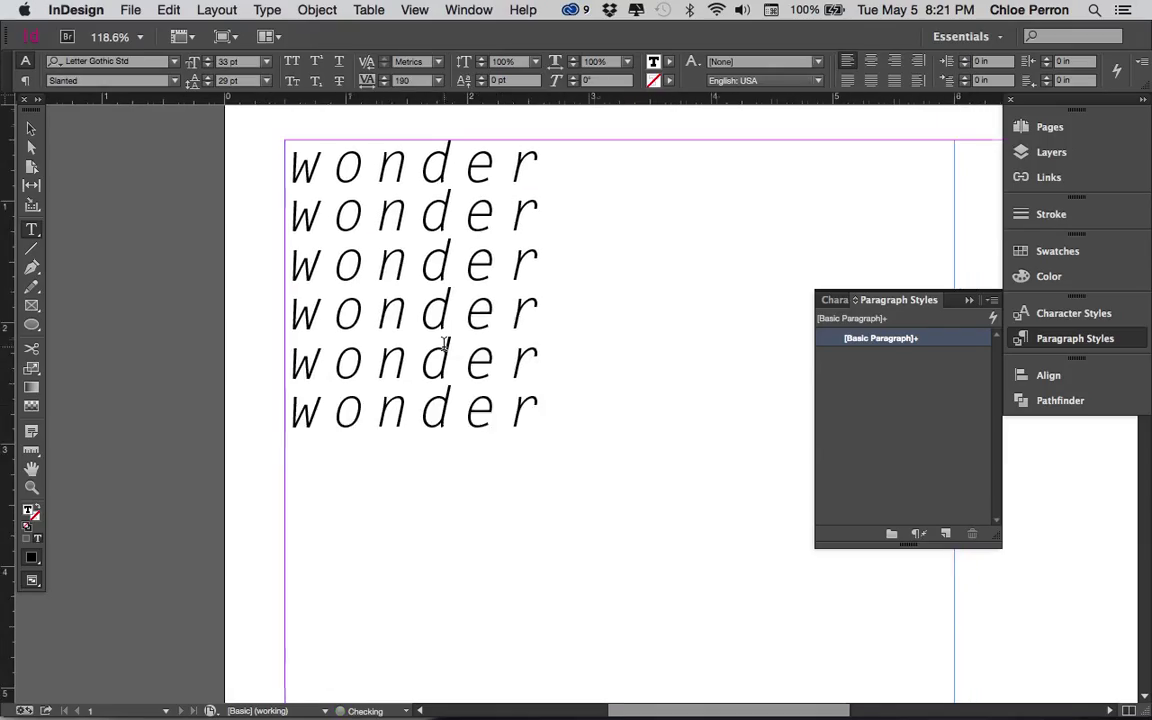
Select all six wonder lines and set their font size to 33 pt.
{"action": "left_click_drag", "start_coordinate": [537, 426], "coordinate": [266, 175]}
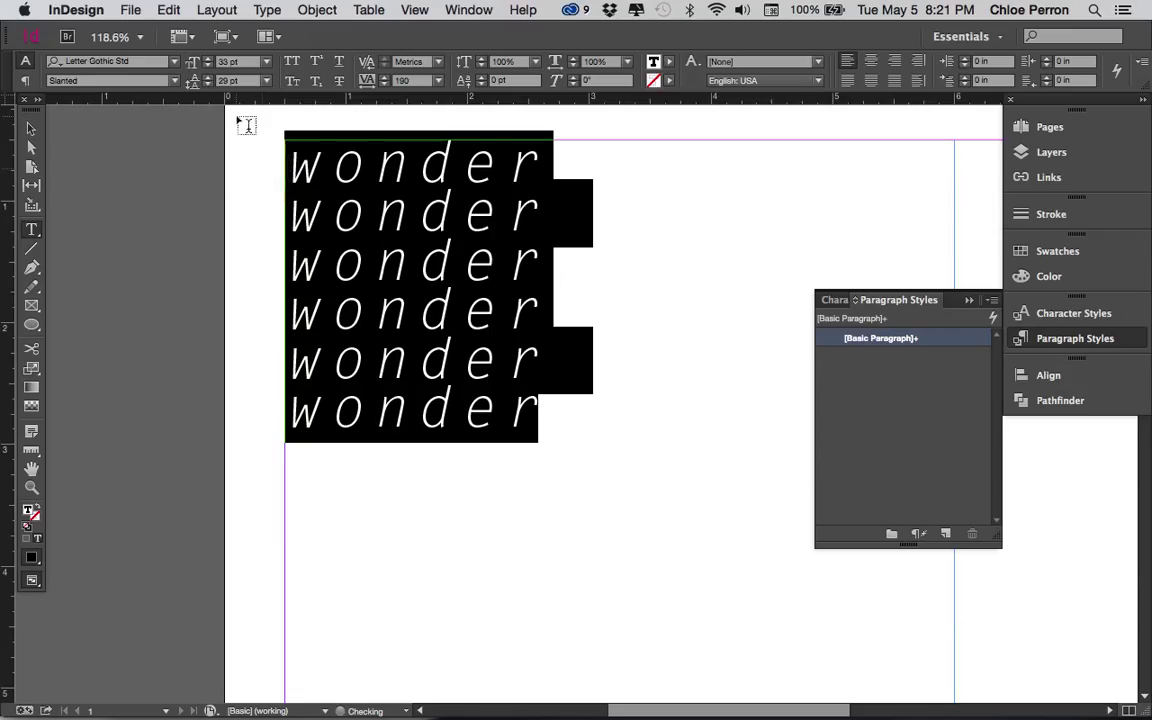
{"action": "left_click", "coordinate": [230, 61]}
{"action": "type", "text": "33"}
{"action": "key", "text": "Tab"}
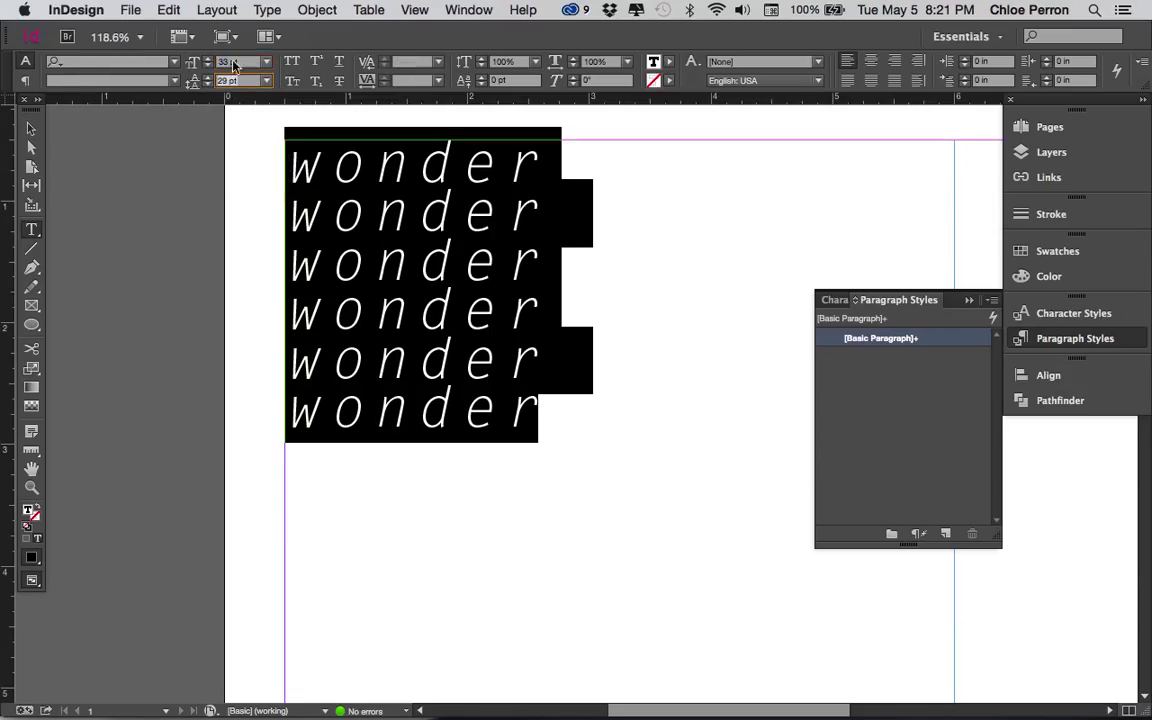
Increase the leading of the wonder lines until they sit far apart.
{"action": "key", "text": "Up"}
{"action": "key", "text": "Up"}
{"action": "key", "text": "Up"}
{"action": "key", "text": "Up"}
{"action": "key", "text": "Up"}
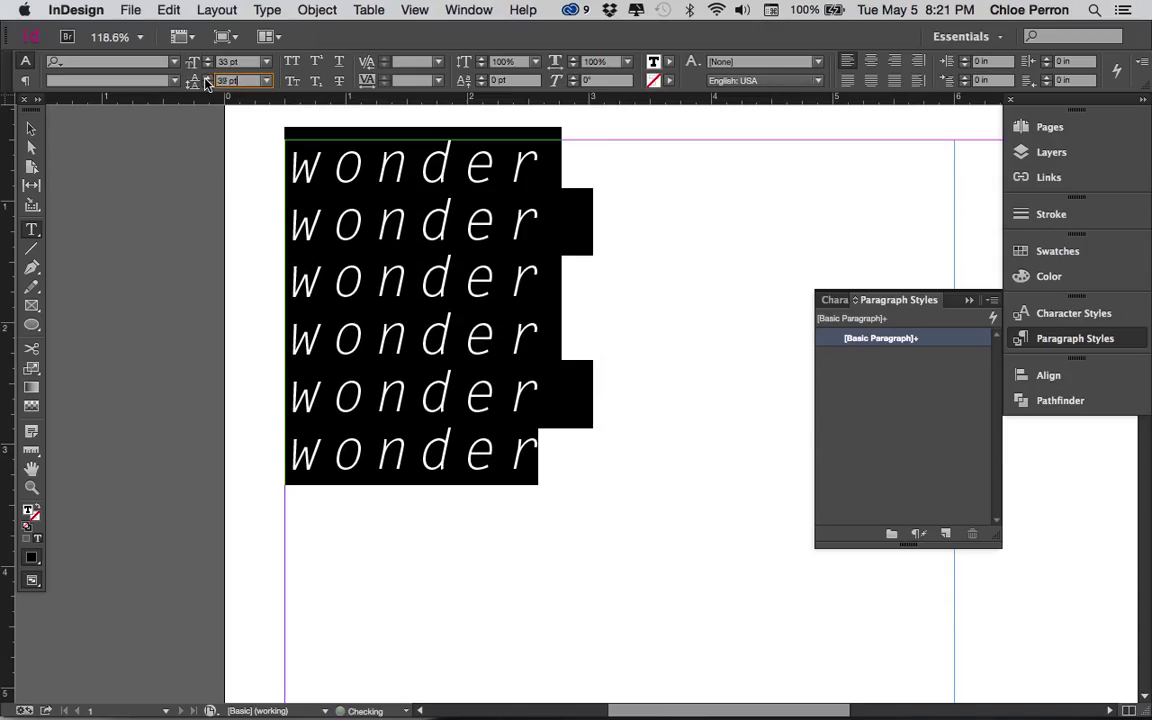
{"action": "left_click", "coordinate": [205, 78]}
{"action": "left_click", "coordinate": [205, 78]}
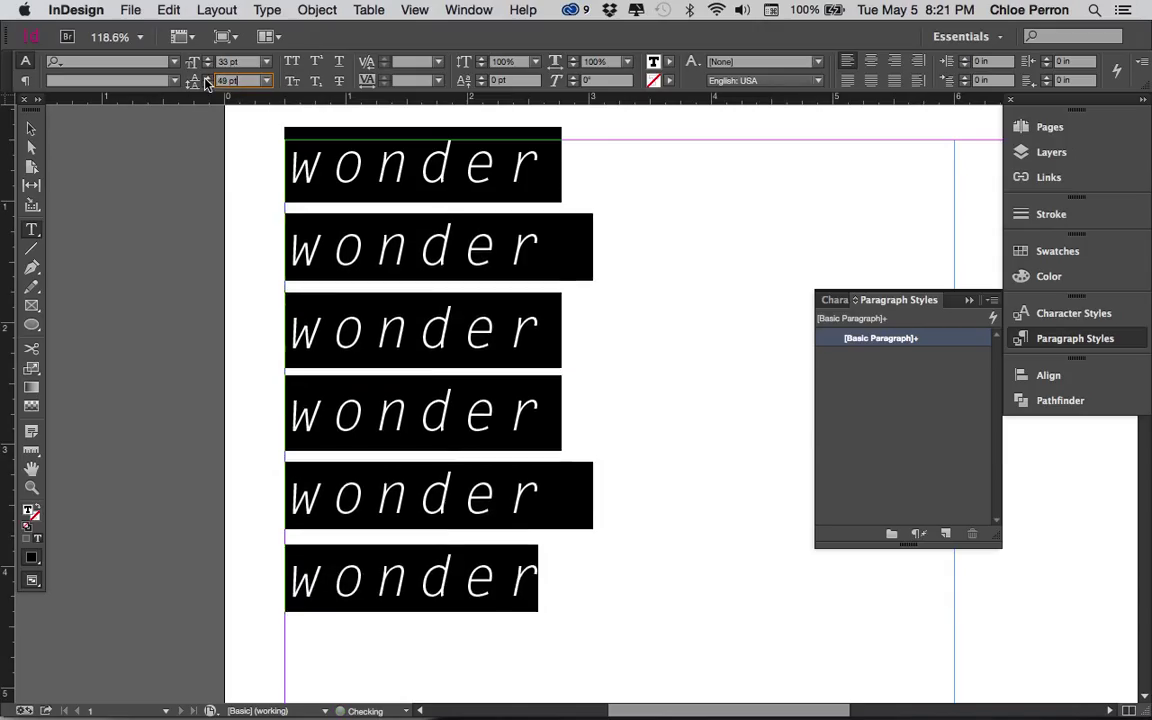
{"action": "left_click", "coordinate": [205, 78]}
{"action": "left_click", "coordinate": [205, 78]}
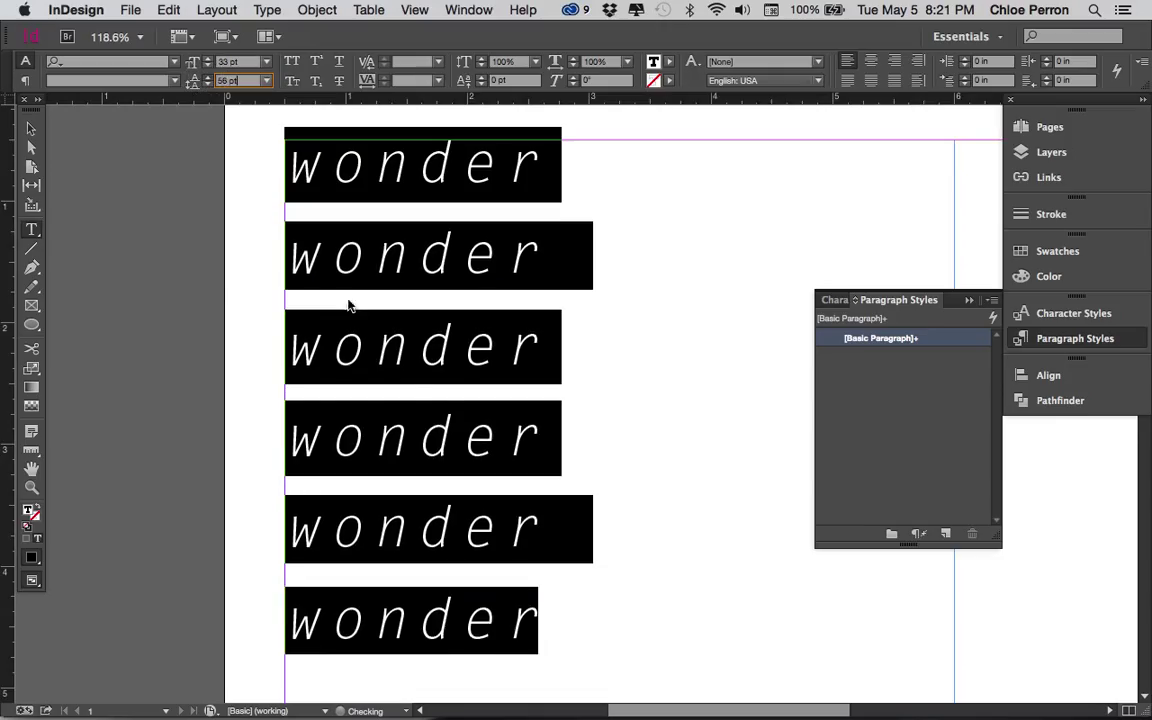
{"action": "scroll", "coordinate": [418, 392], "scroll_direction": "down", "scroll_amount": 2}
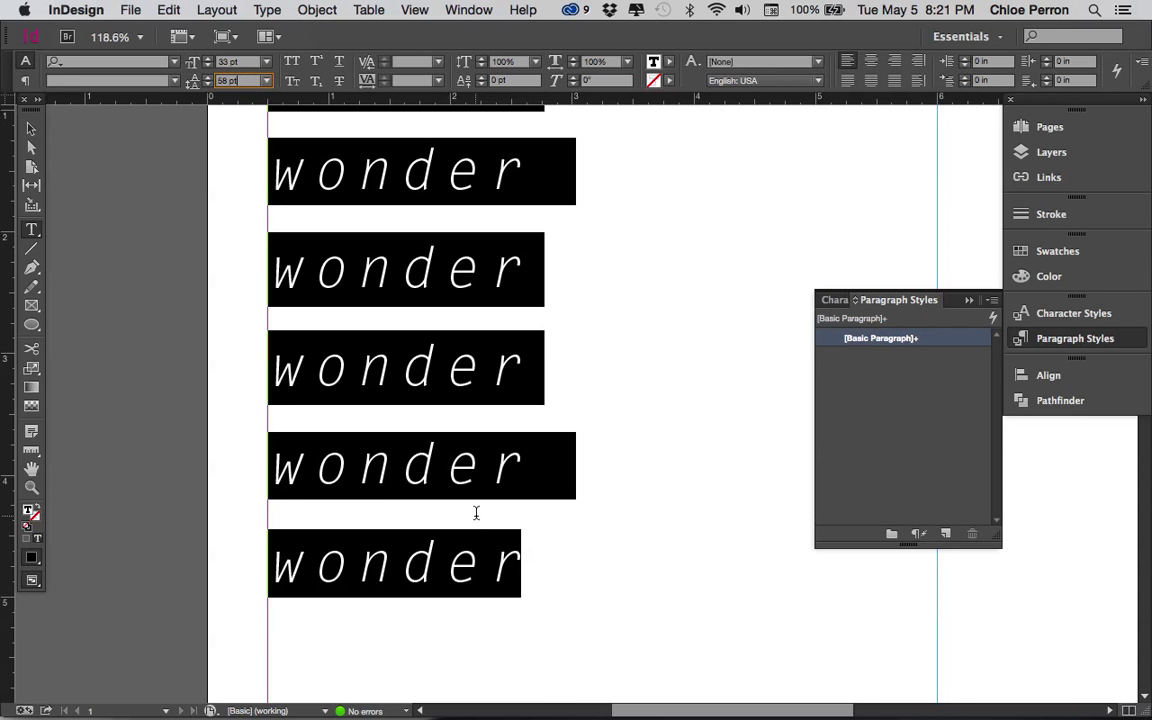
{"action": "scroll", "coordinate": [476, 513], "scroll_direction": "up", "scroll_amount": 2}
{"action": "key", "text": "super"}
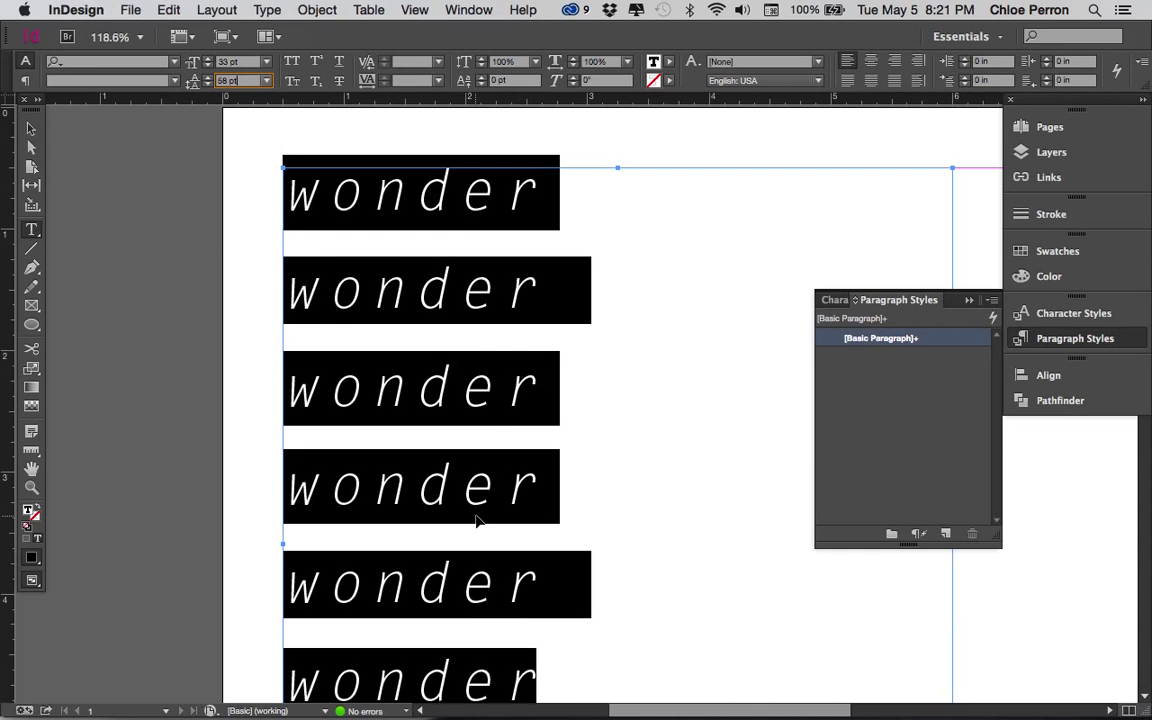